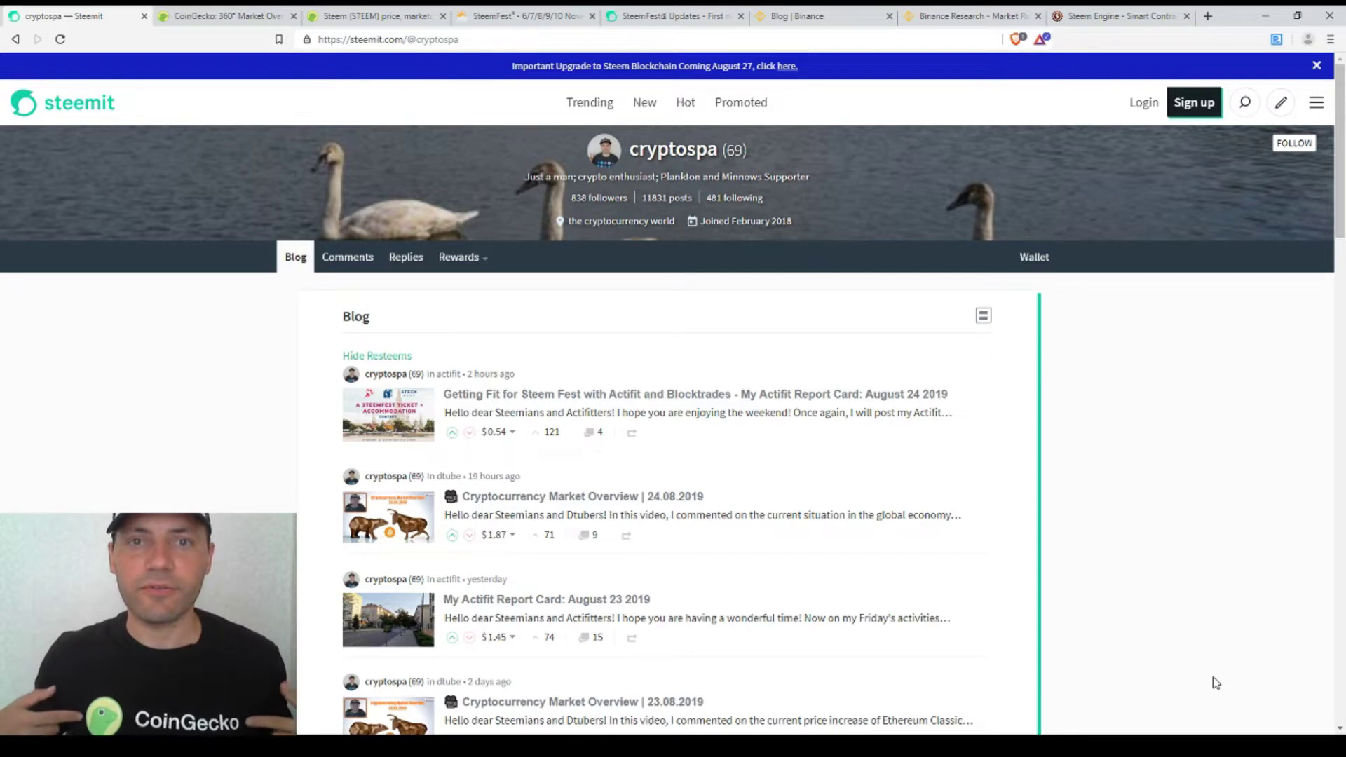
- Show CoinGecko's Top 100 Coins by Market Capitalization list with its live prices
click(176, 14)
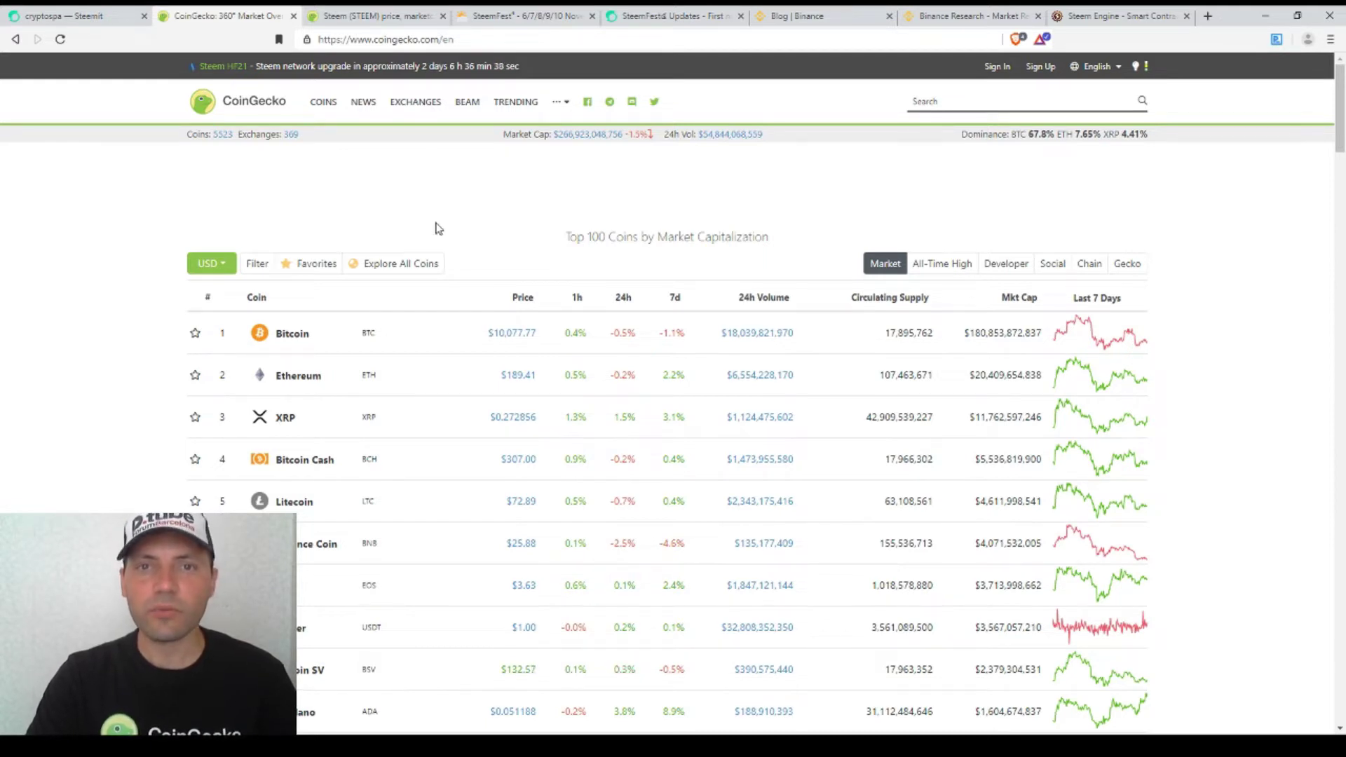
- Bring up the Steem (STEEM) coin page showing the $0.192348 price and rank #82
click(390, 16)
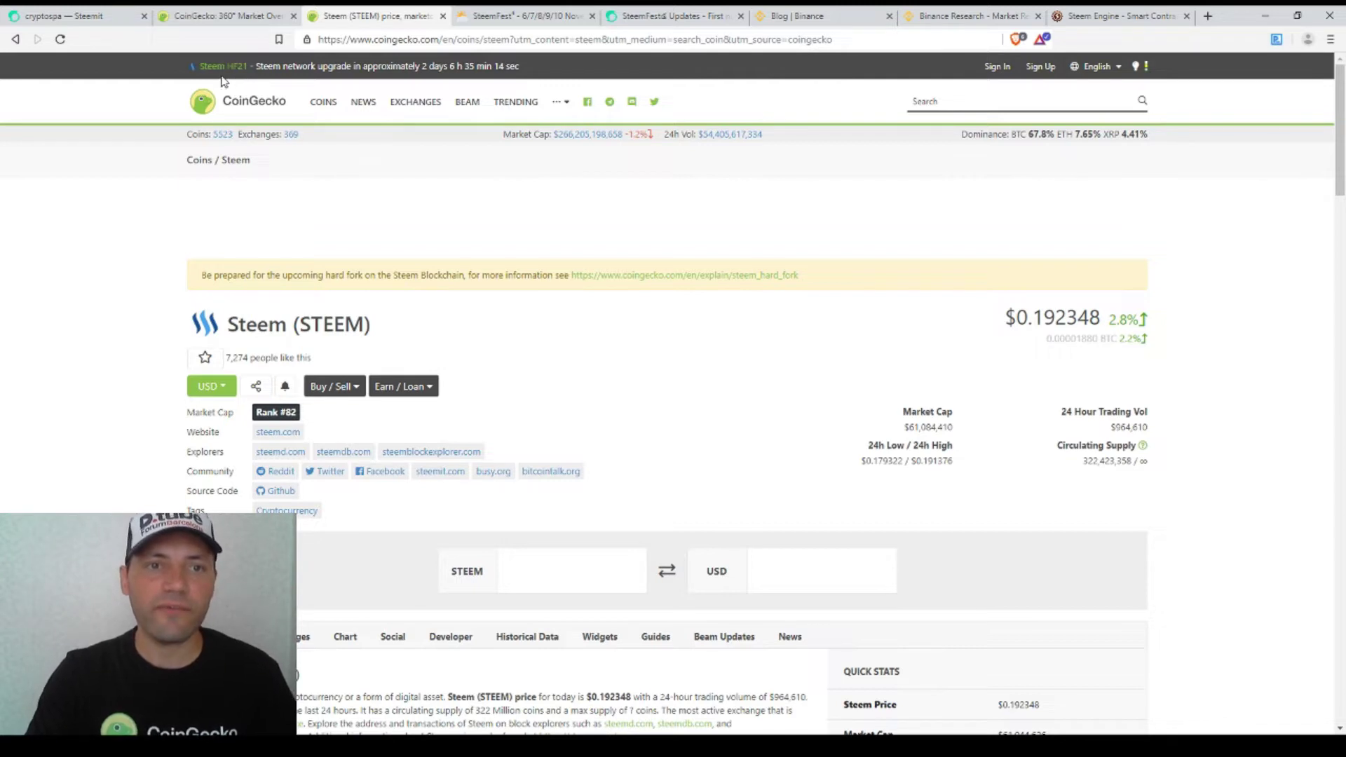
- Open the Steem HF21 explainer and highlight the 27 August 2019 15:00:00 UTC date
click(233, 70)
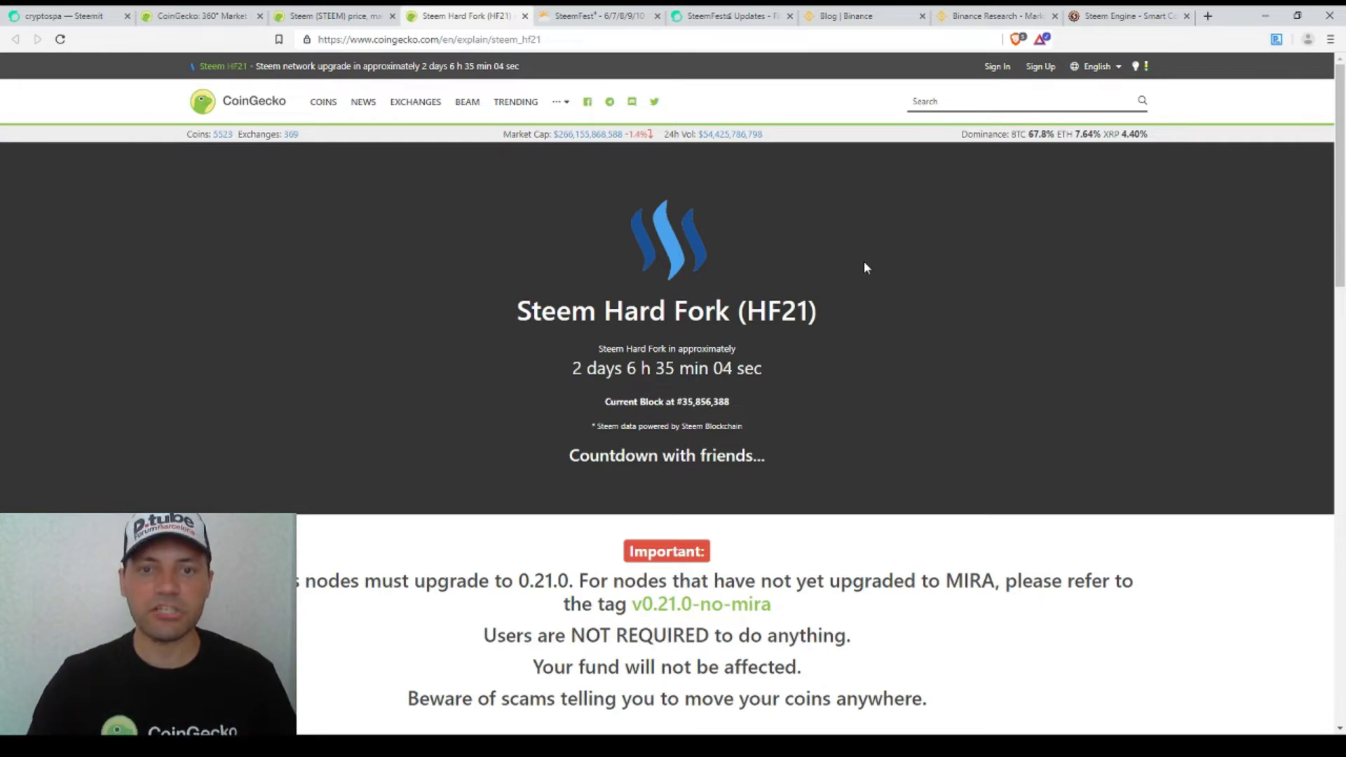
scroll(864, 261, down, 1)
scroll(863, 262, down, 2)
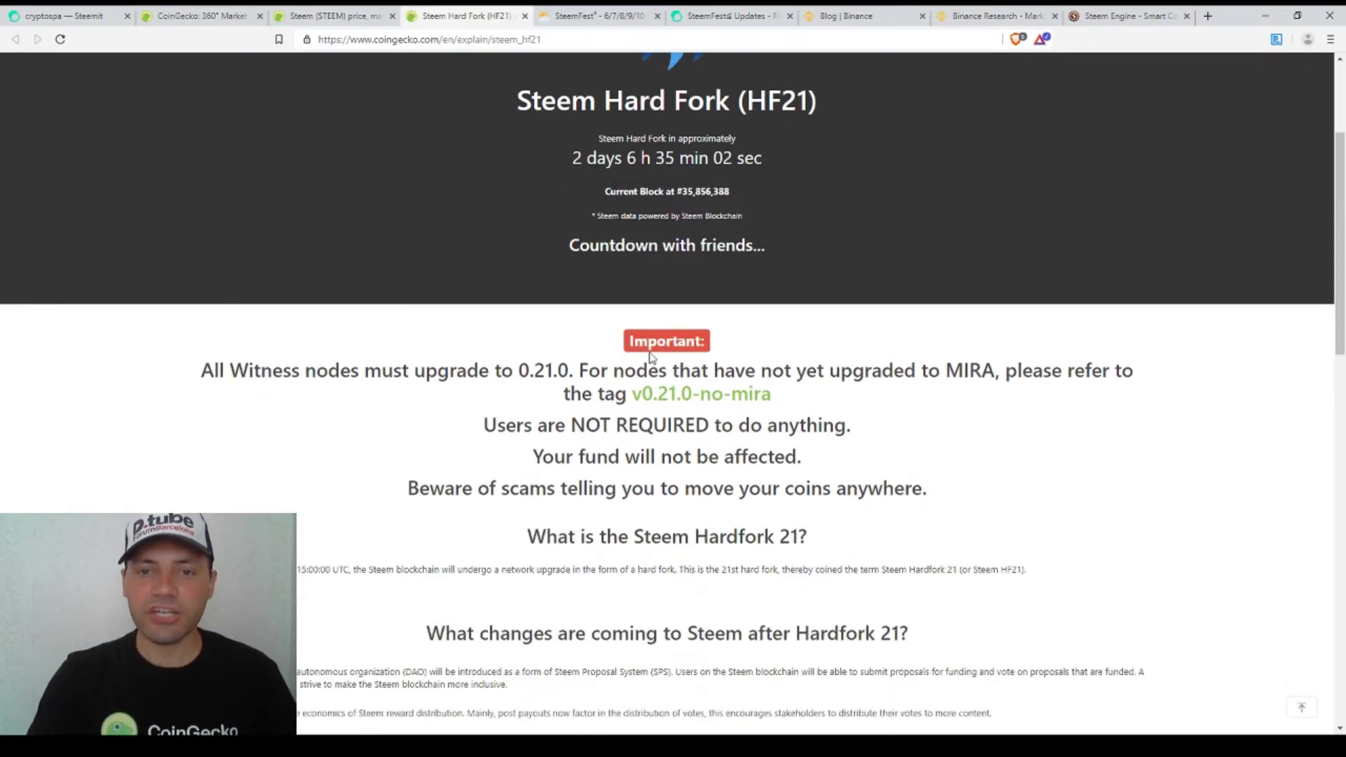
scroll(725, 211, down, 3)
scroll(724, 211, down, 2)
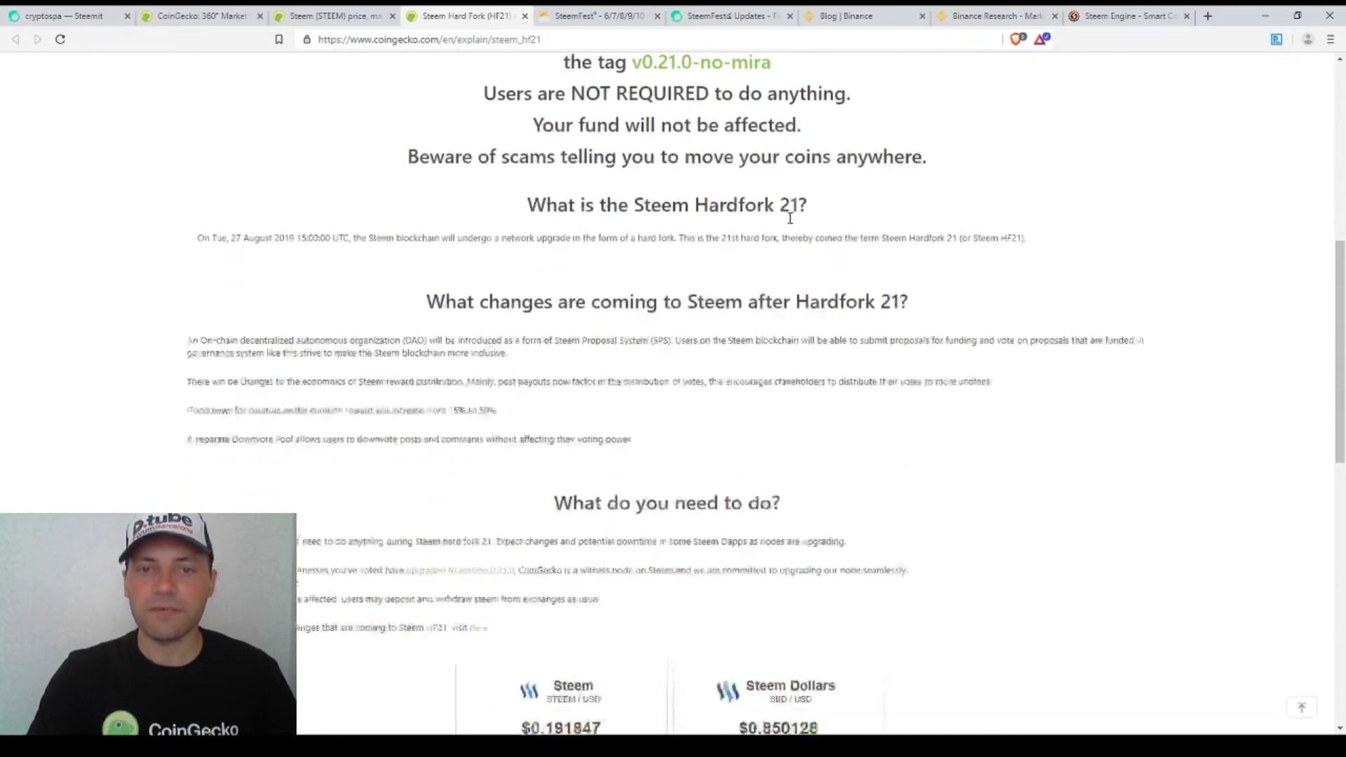
scroll(632, 220, down, 1)
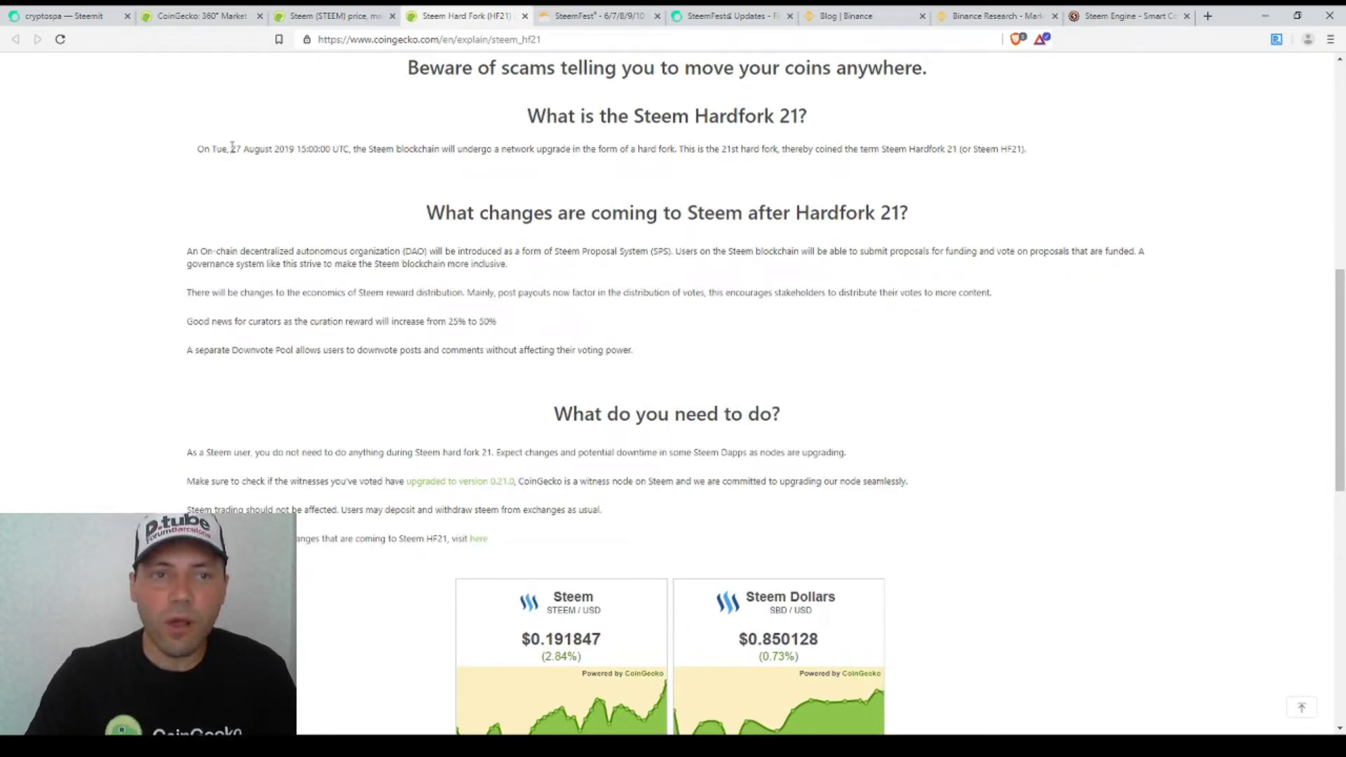
drag(233, 148, 348, 149)
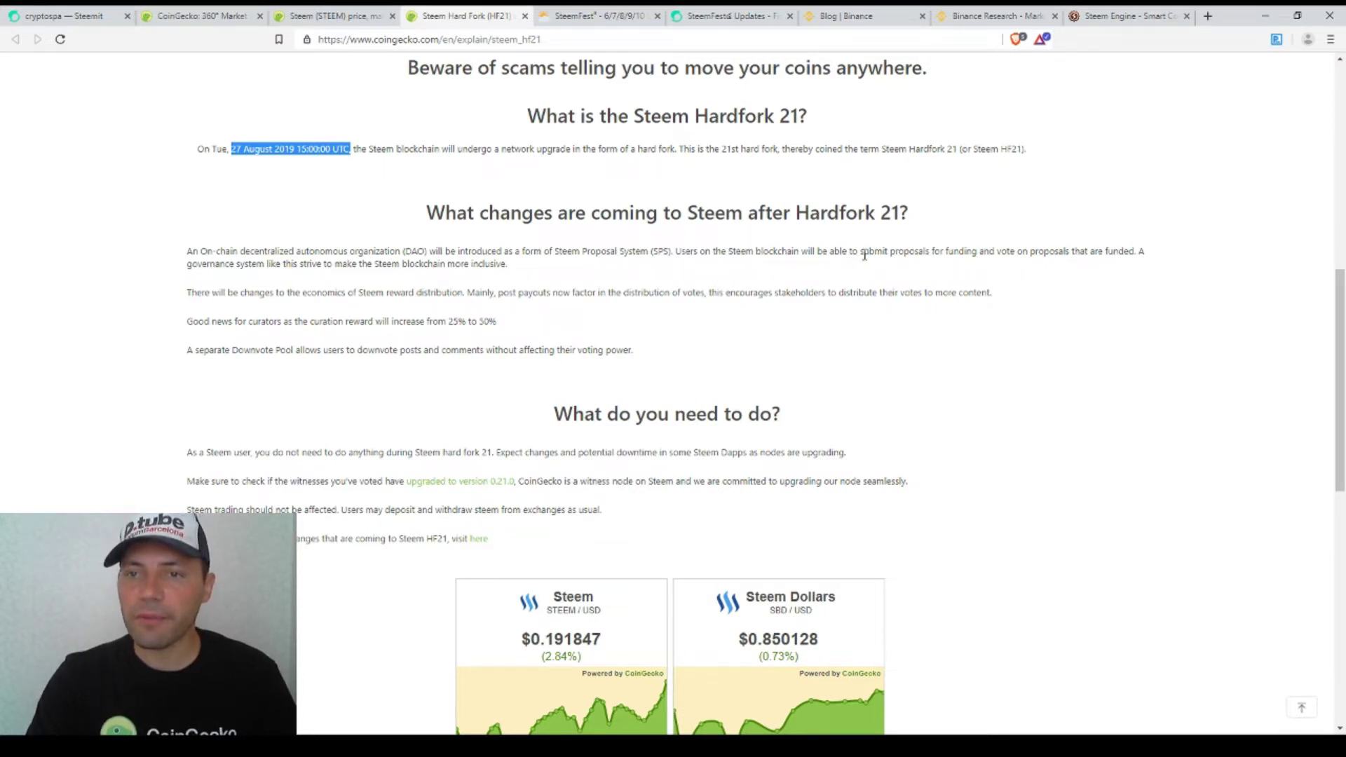
- Highlight the proposal funding, reward economics, and 25%-to-50% curation reward passages
drag(860, 256, 1000, 263)
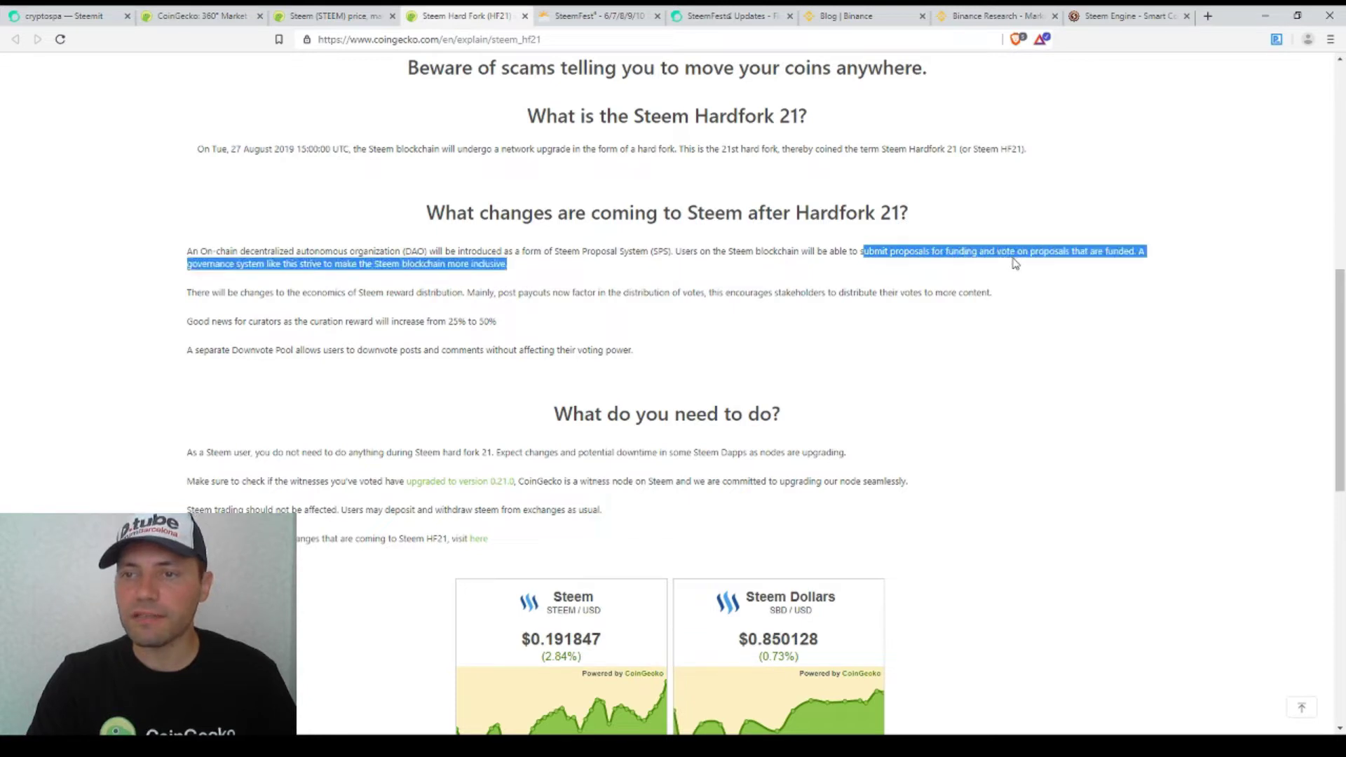
mouse_move(1000, 262)
mouse_down()
mouse_move(1095, 257)
mouse_move(240, 269)
mouse_move(511, 272)
mouse_up()
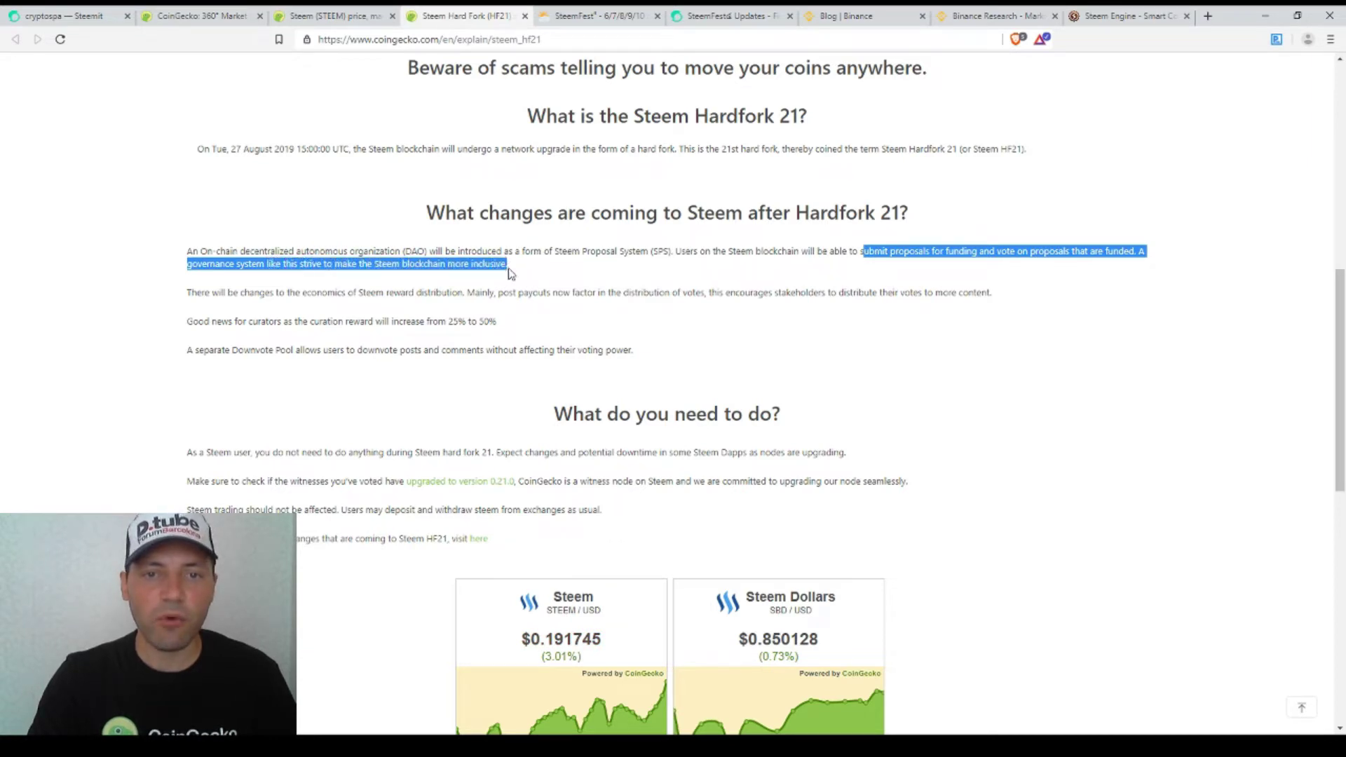
triple_click(258, 292)
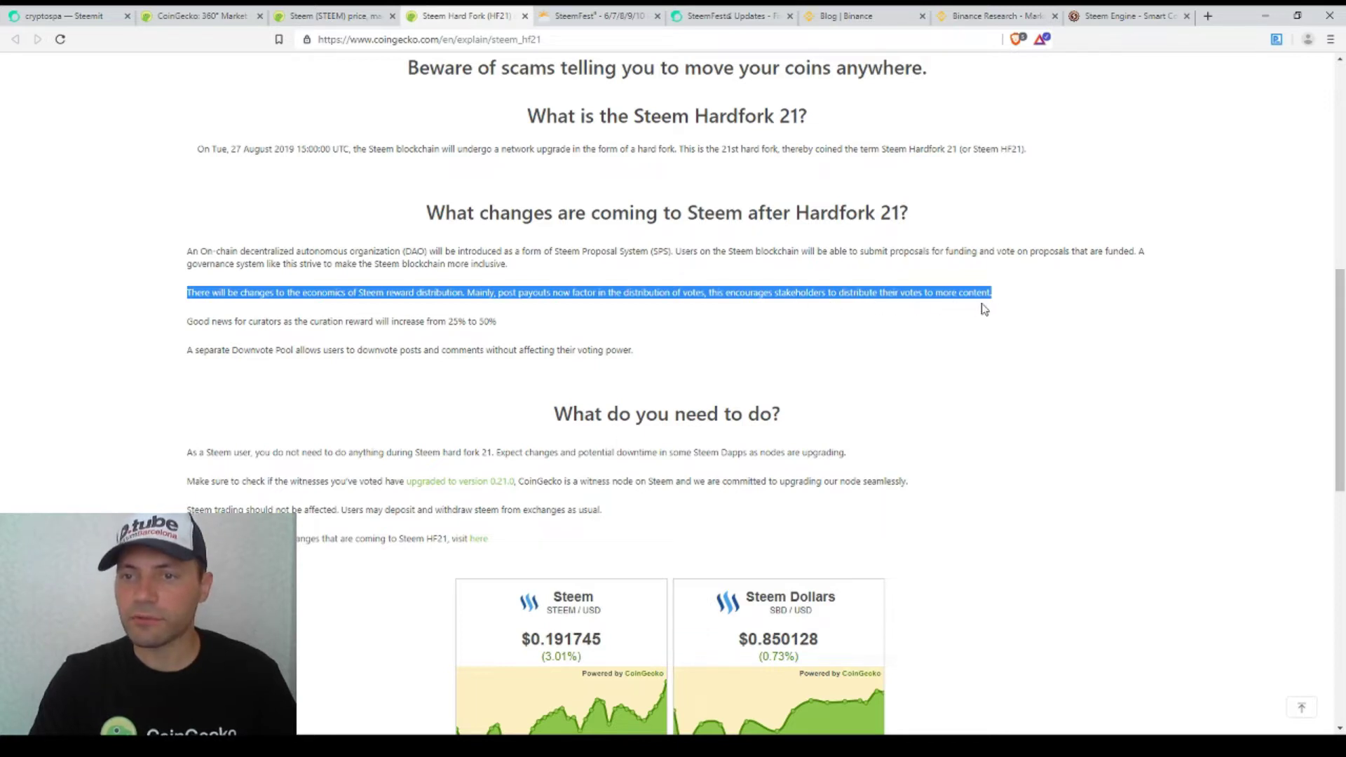
triple_click(241, 320)
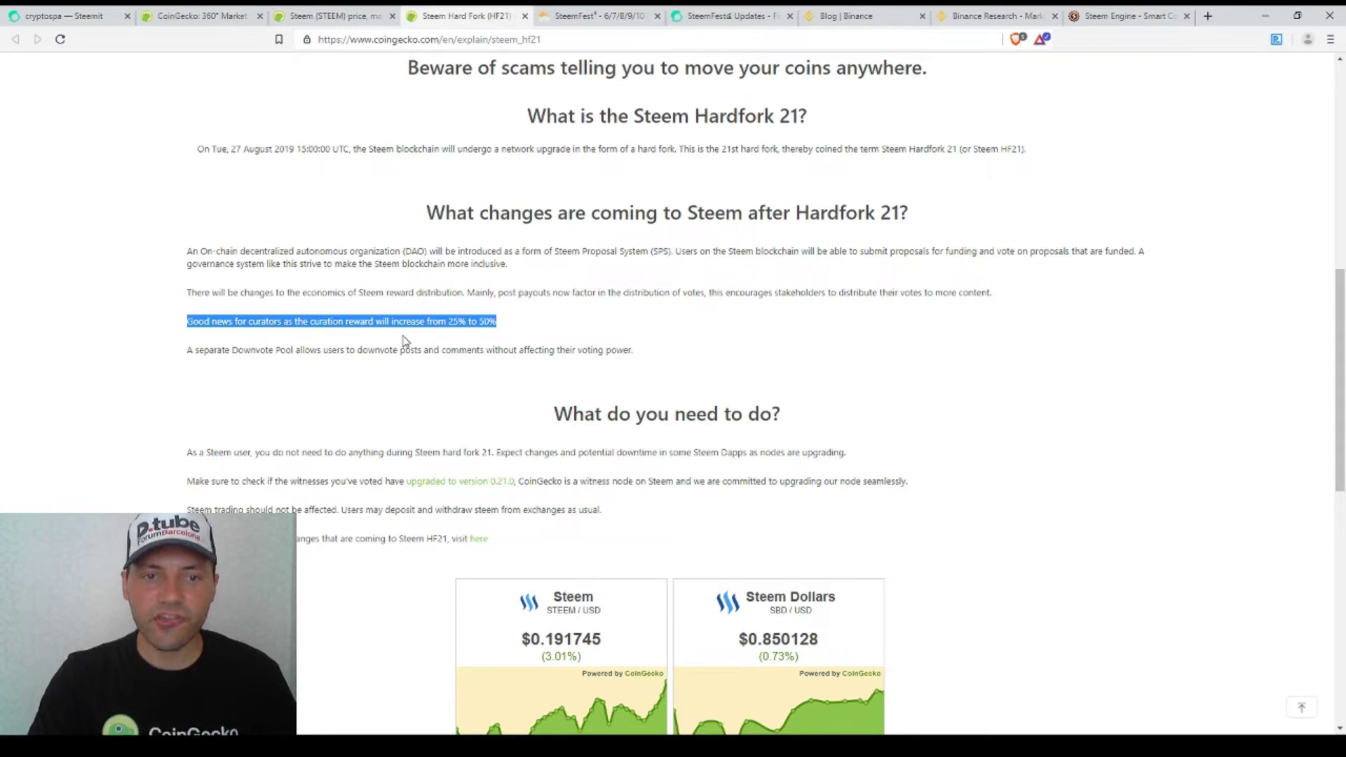
scroll(506, 336, down, 1)
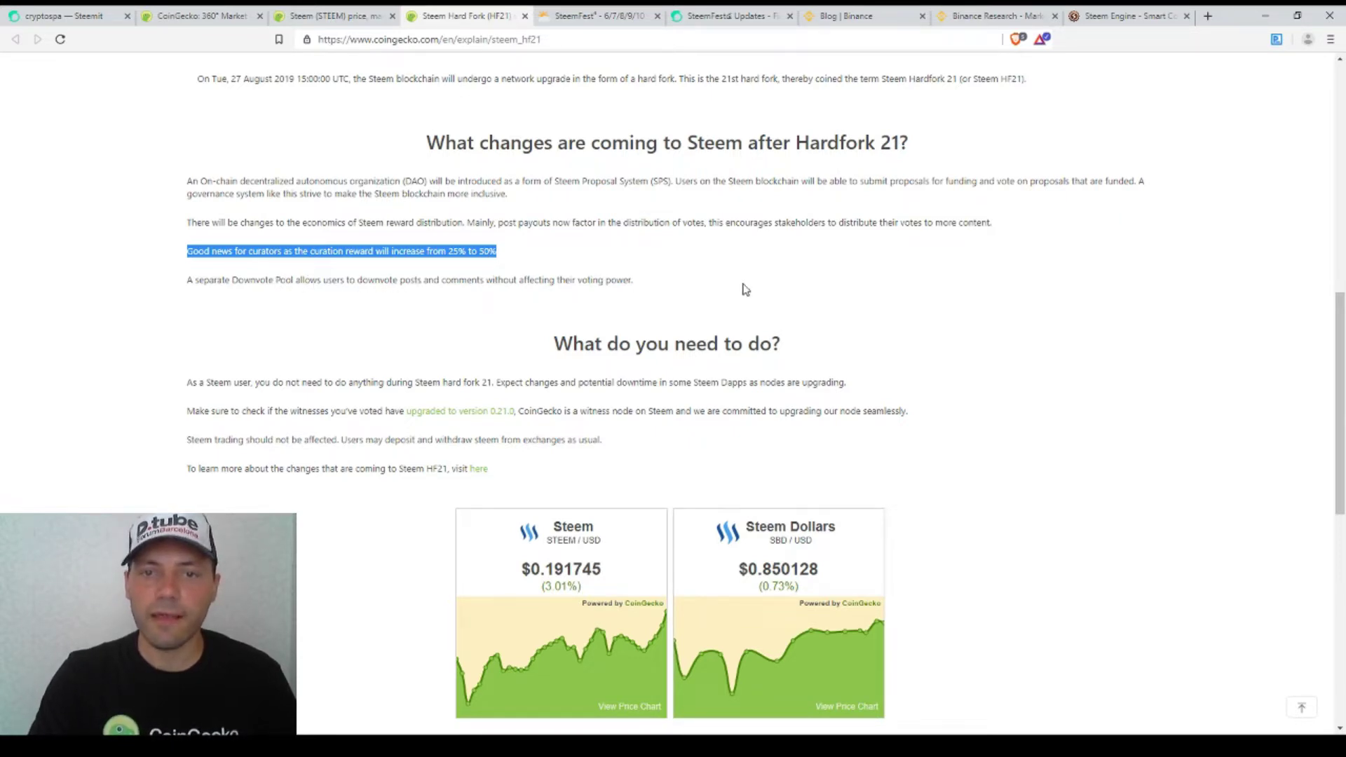
scroll(742, 289, down, 2)
scroll(742, 288, down, 2)
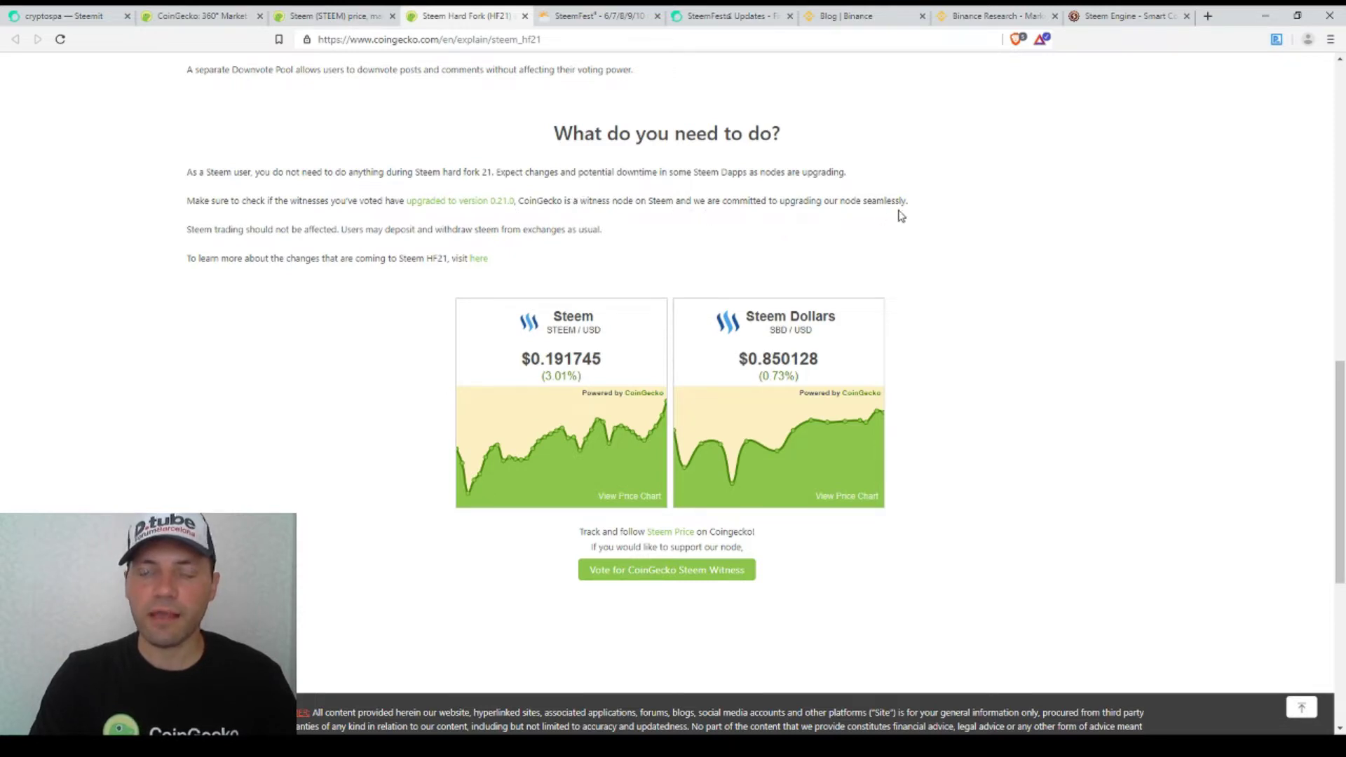
scroll(894, 252, up, 5)
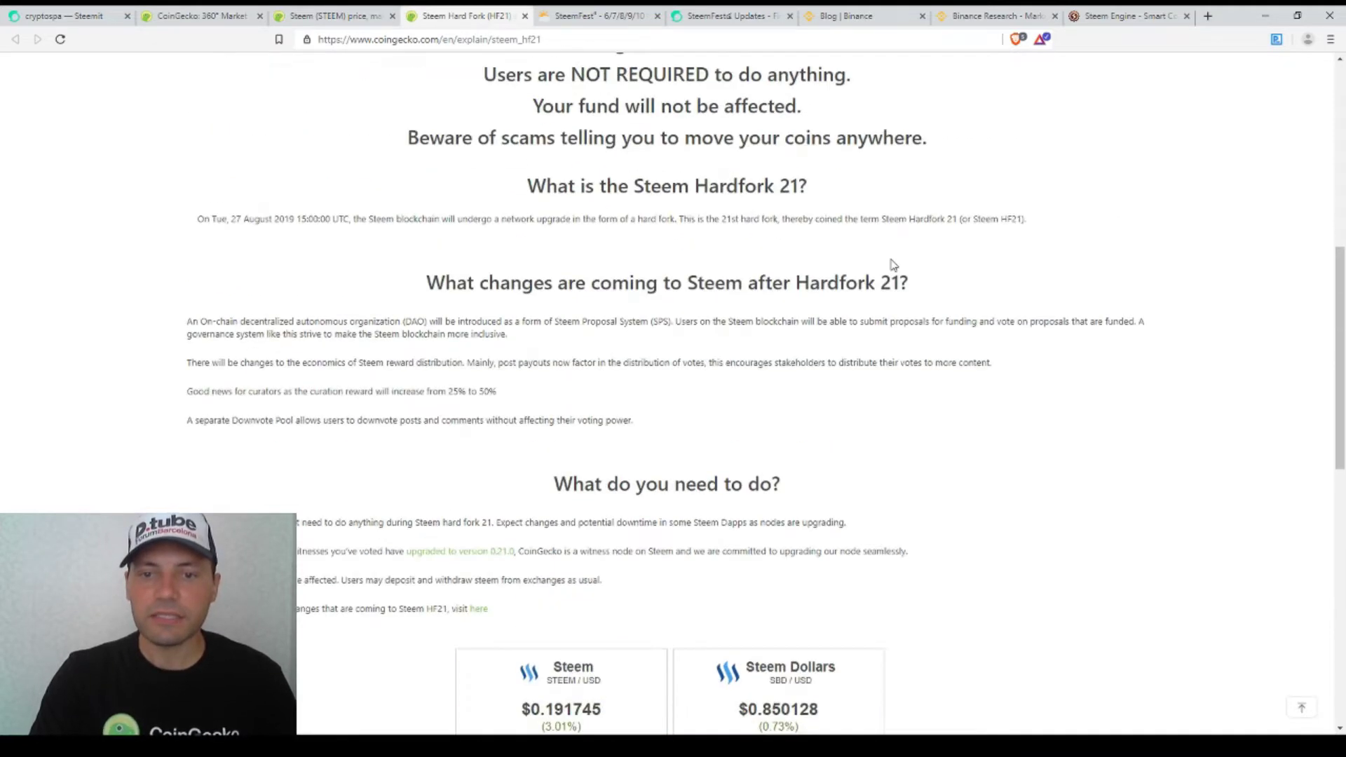
scroll(894, 253, up, 5)
scroll(893, 252, up, 3)
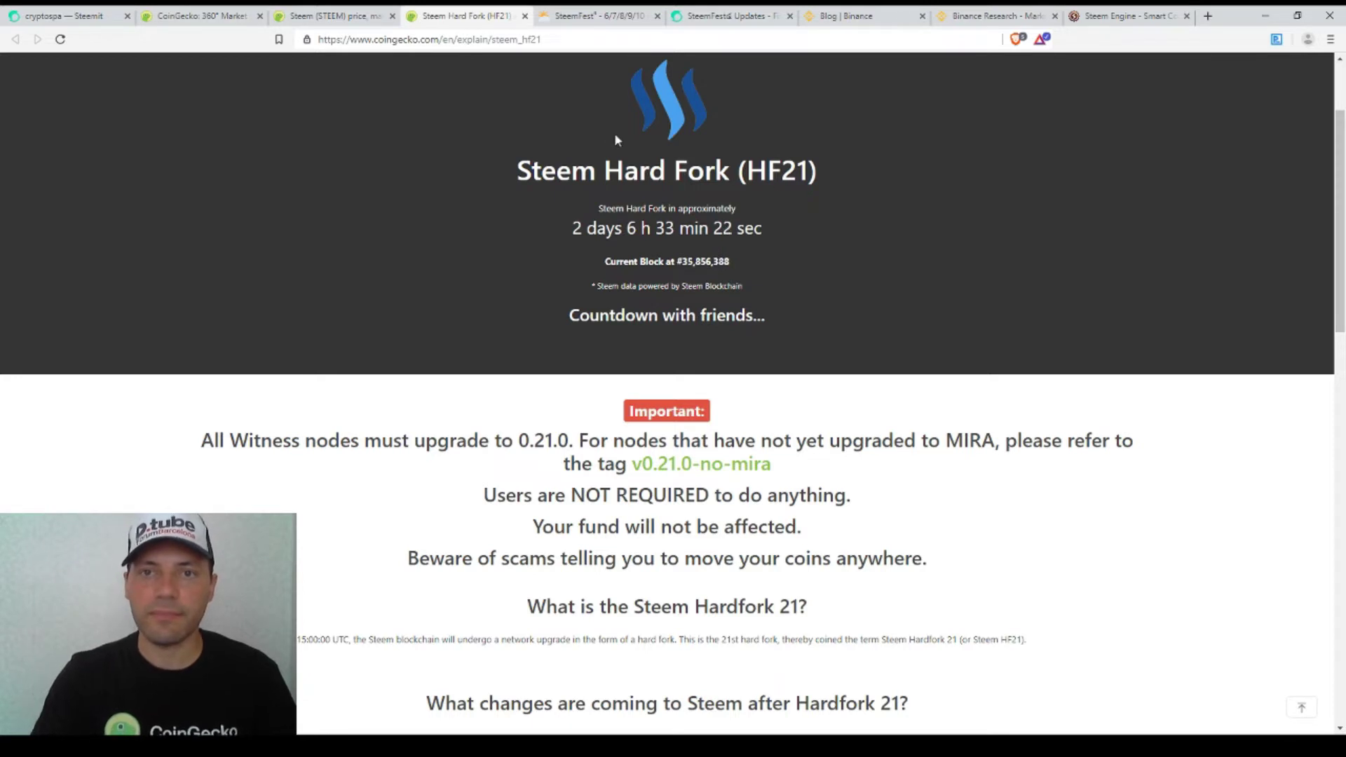
scroll(703, 240, up, 3)
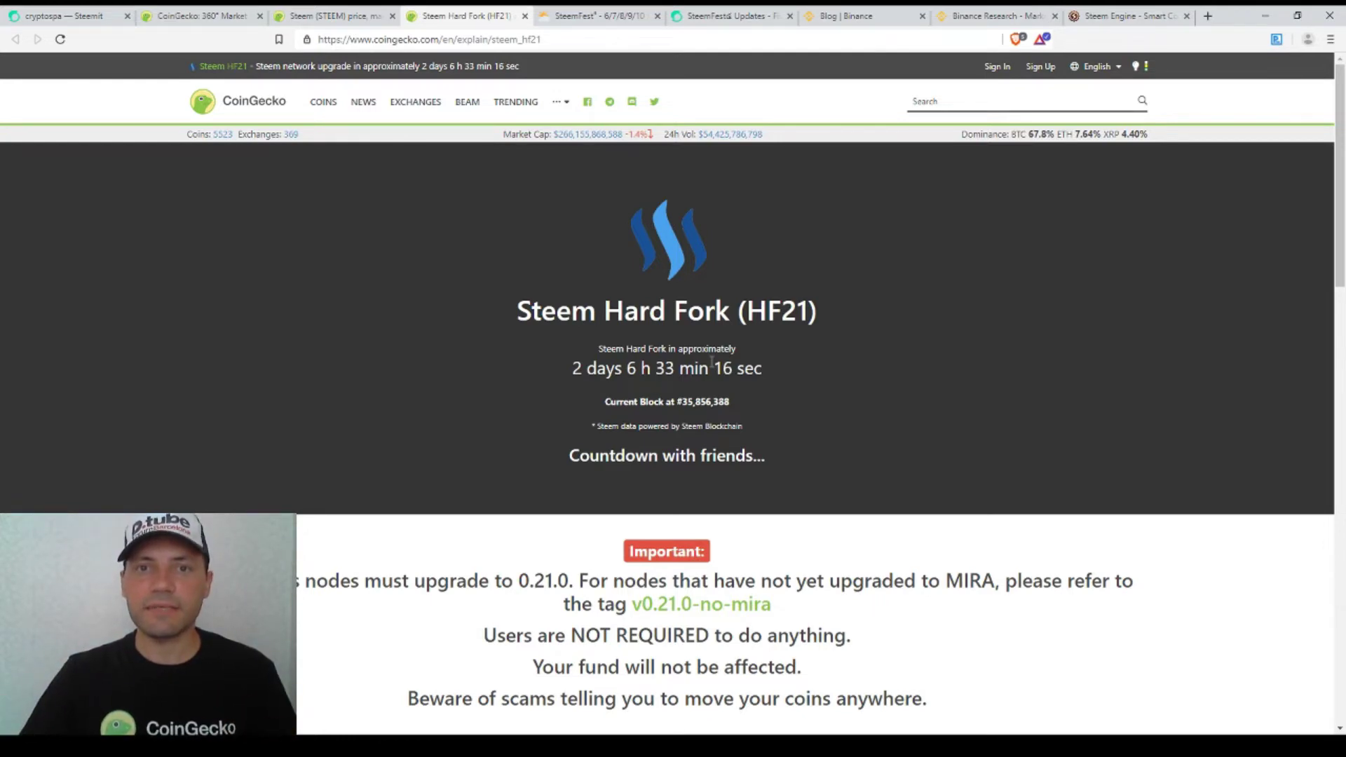
- Check SteemFest's Bangkok crypto ticket options, then bring up the SteemFest Updates post
click(589, 16)
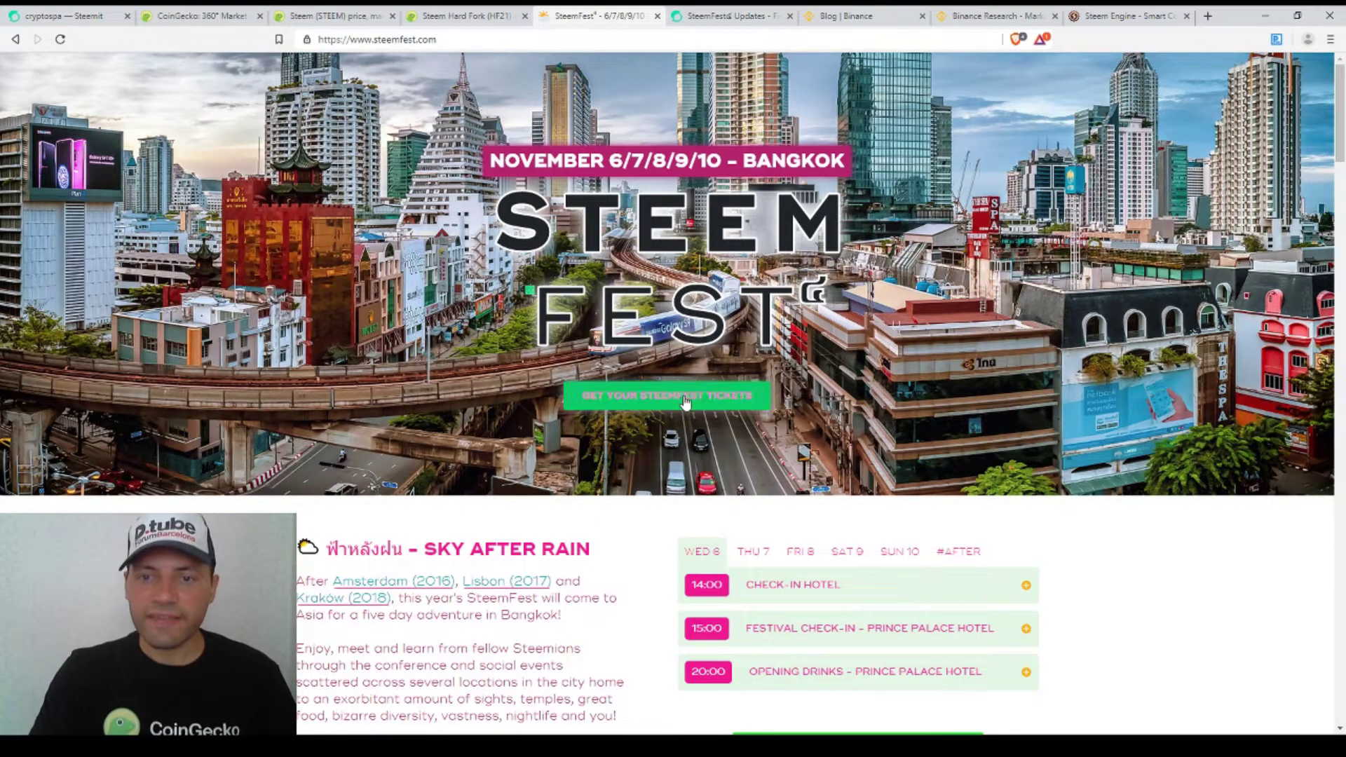
scroll(671, 434, down, 4)
scroll(1061, 381, down, 4)
scroll(1060, 381, down, 5)
scroll(1060, 382, down, 5)
scroll(1060, 381, down, 1)
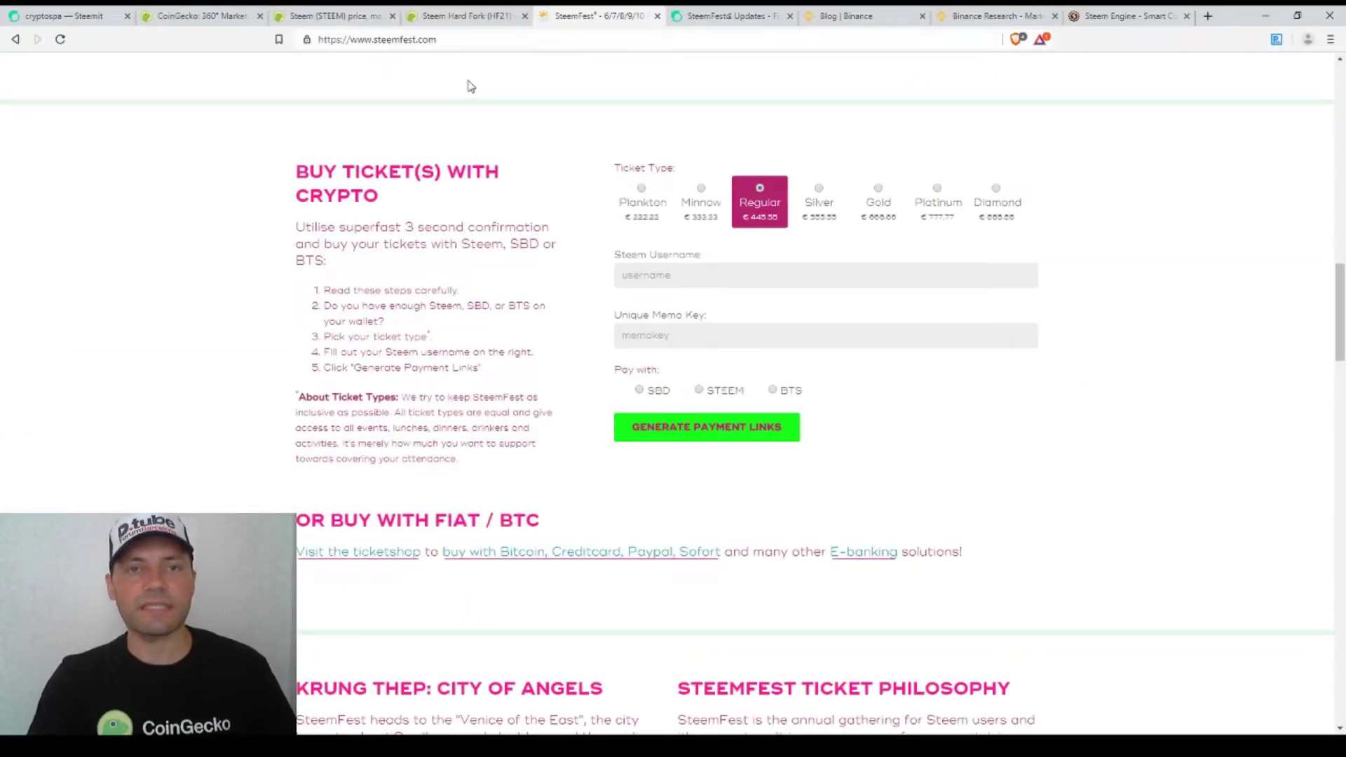
mouse_move(643, 203)
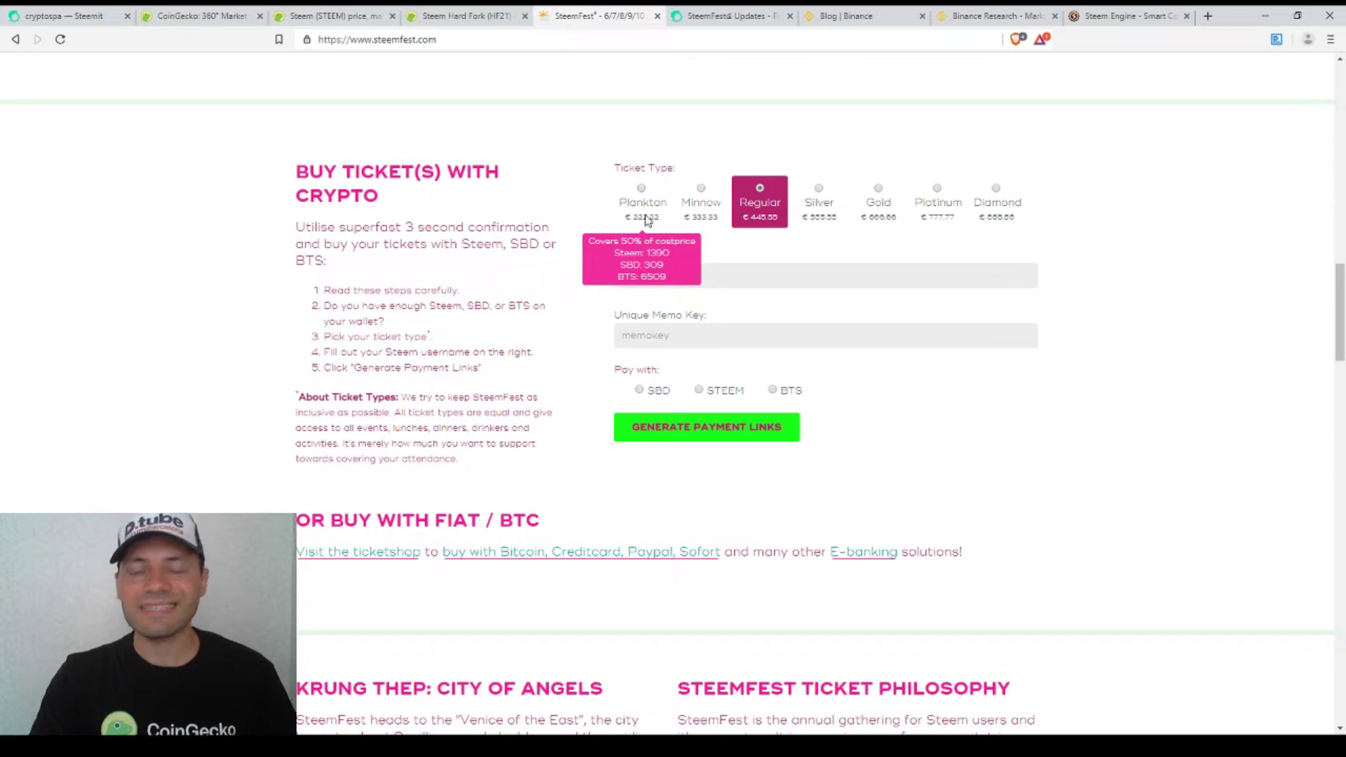
click(725, 16)
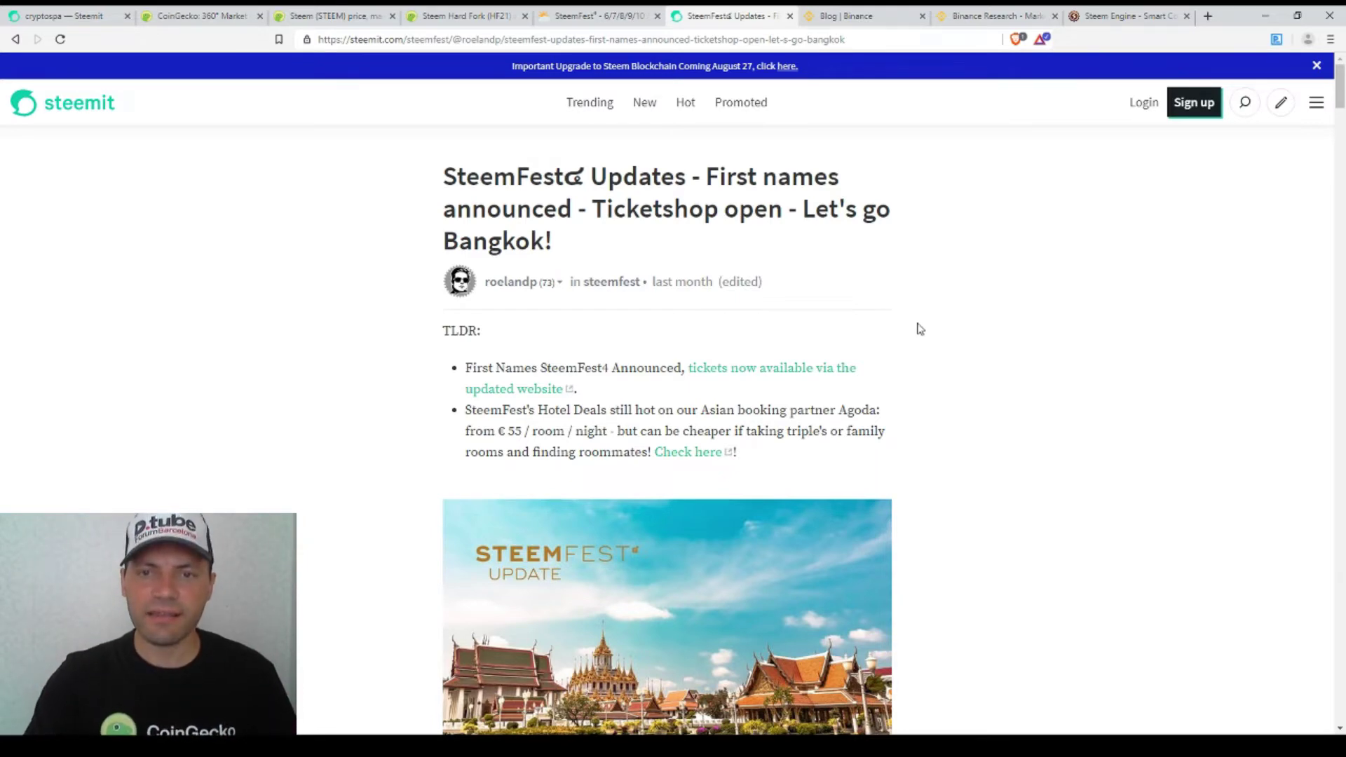
scroll(889, 350, down, 10)
scroll(936, 332, down, 5)
scroll(936, 331, down, 4)
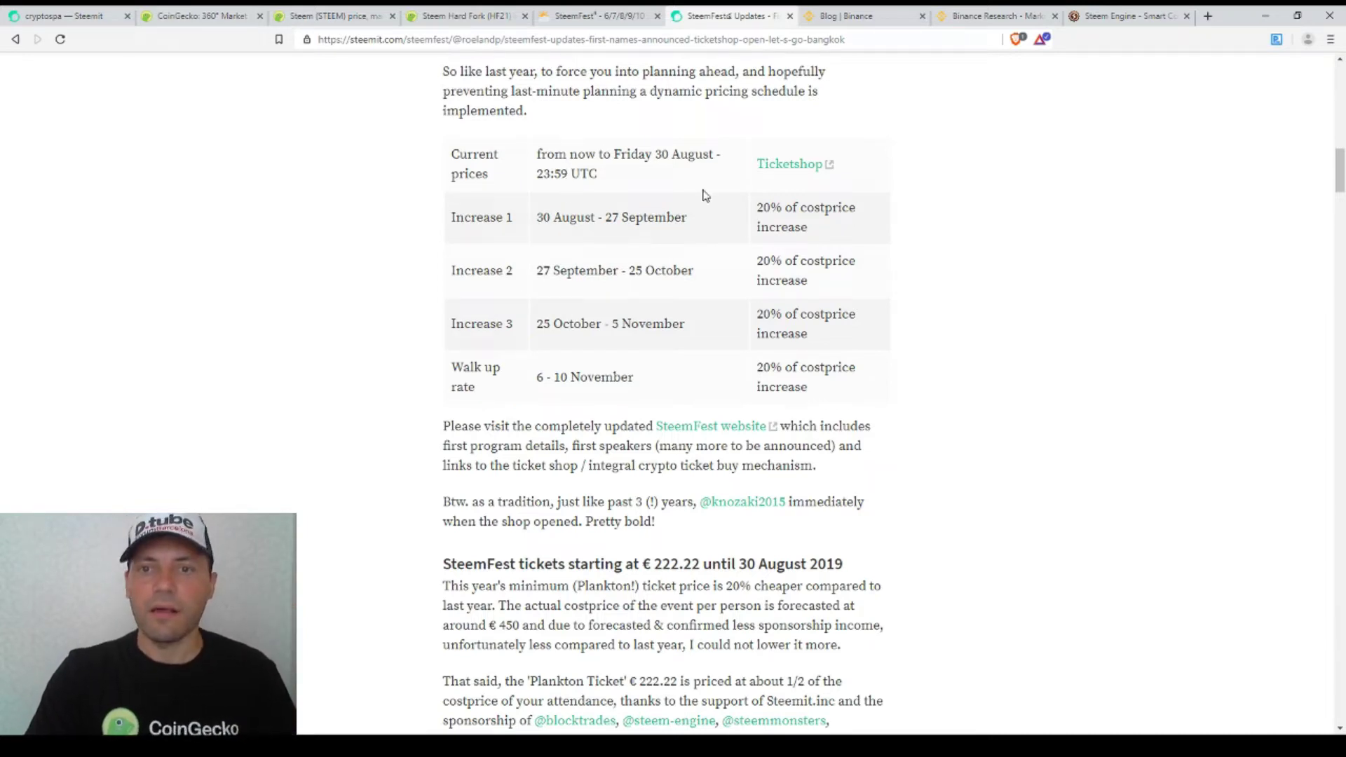
- Glance at the Hard Fork and SteemFest tabs, then return to the SteemFest Updates pricing table
click(463, 17)
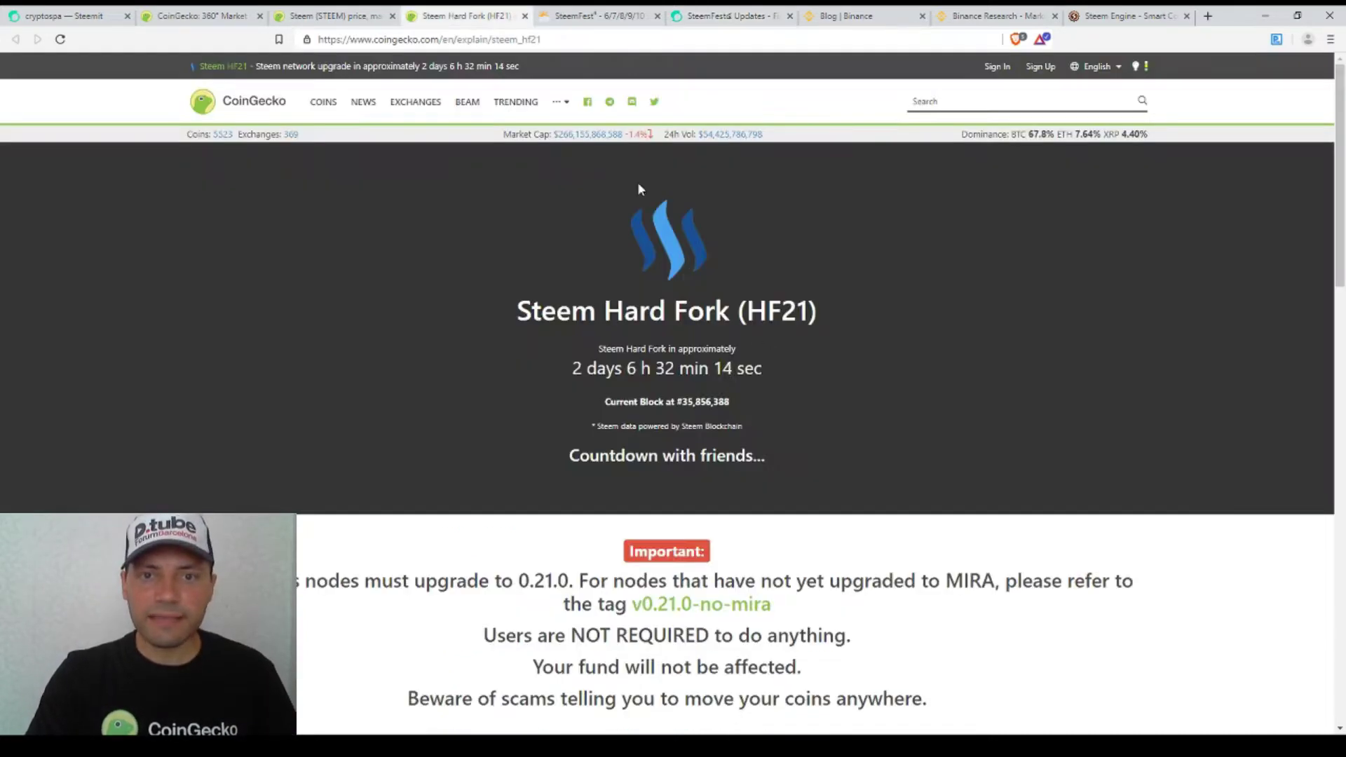
click(595, 16)
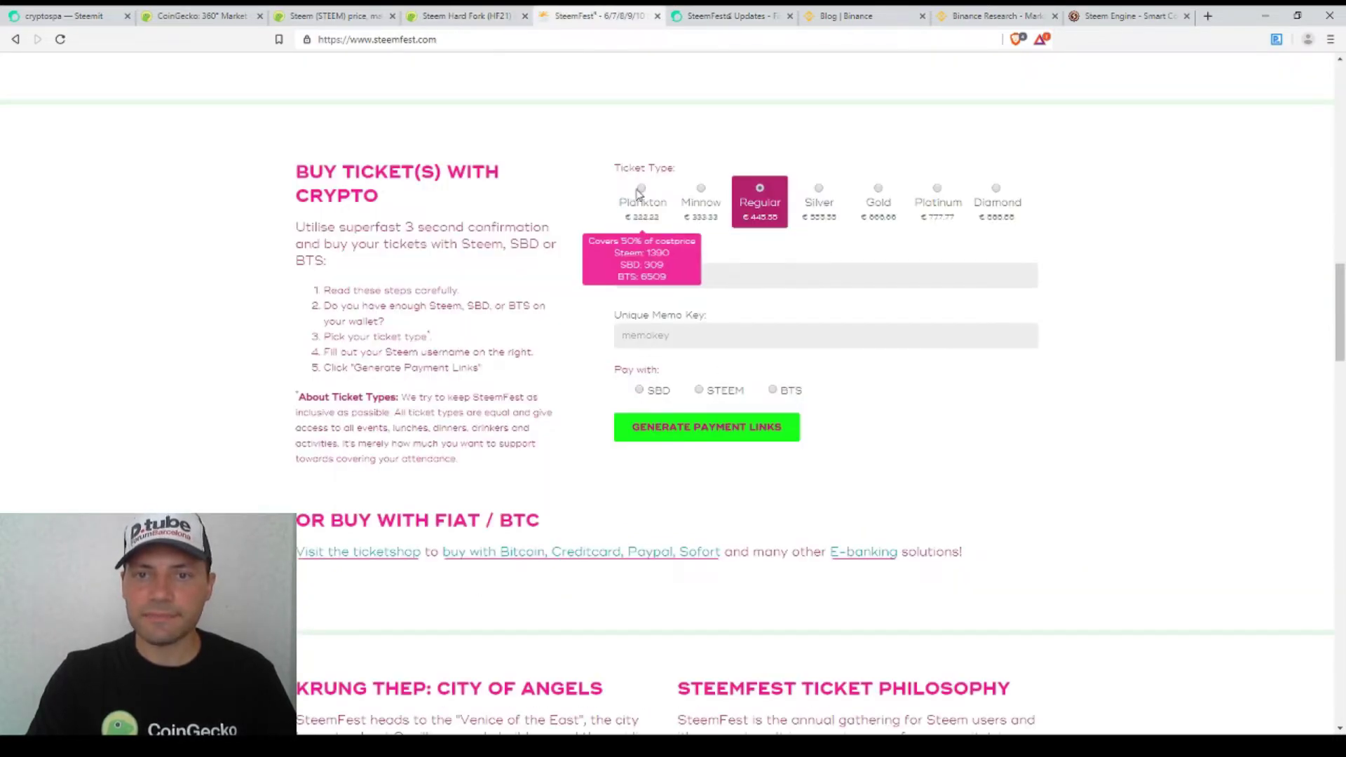
click(726, 16)
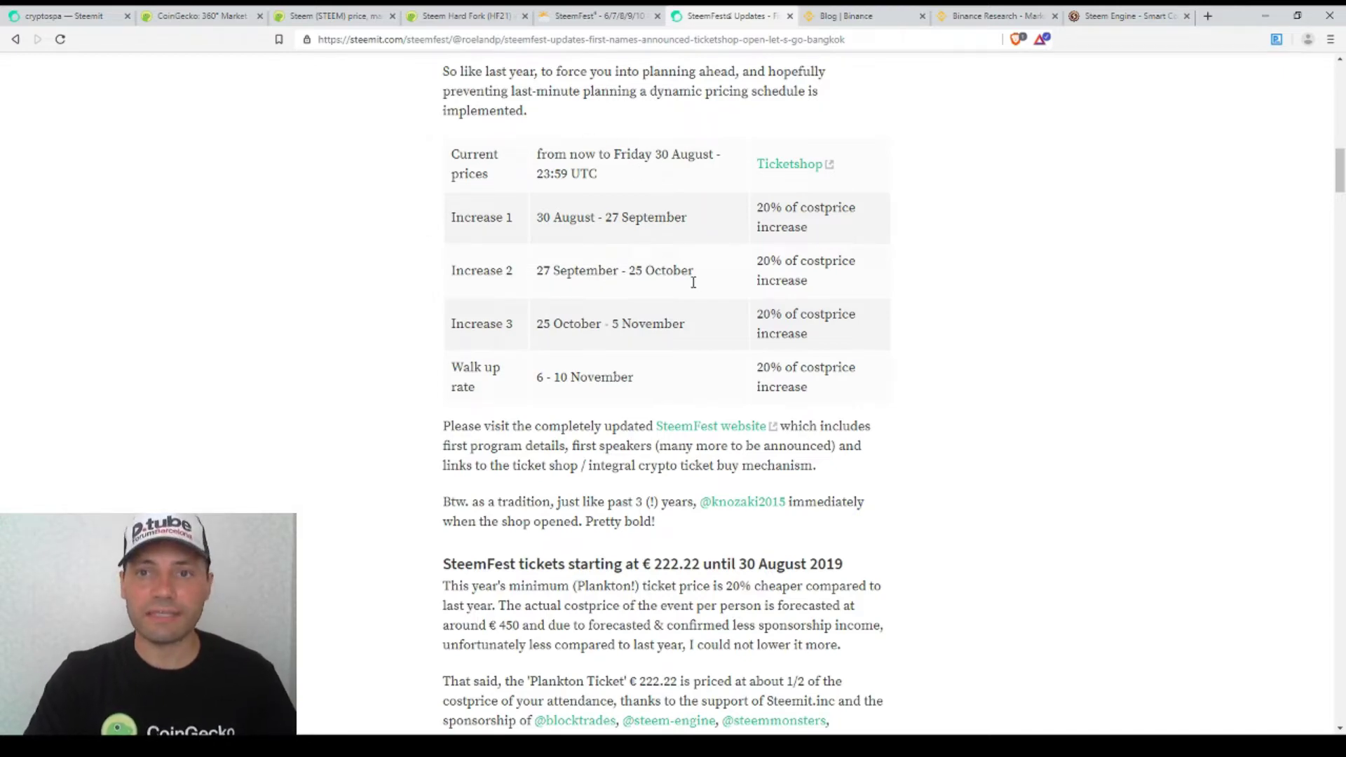
scroll(922, 263, up, 5)
scroll(923, 262, up, 5)
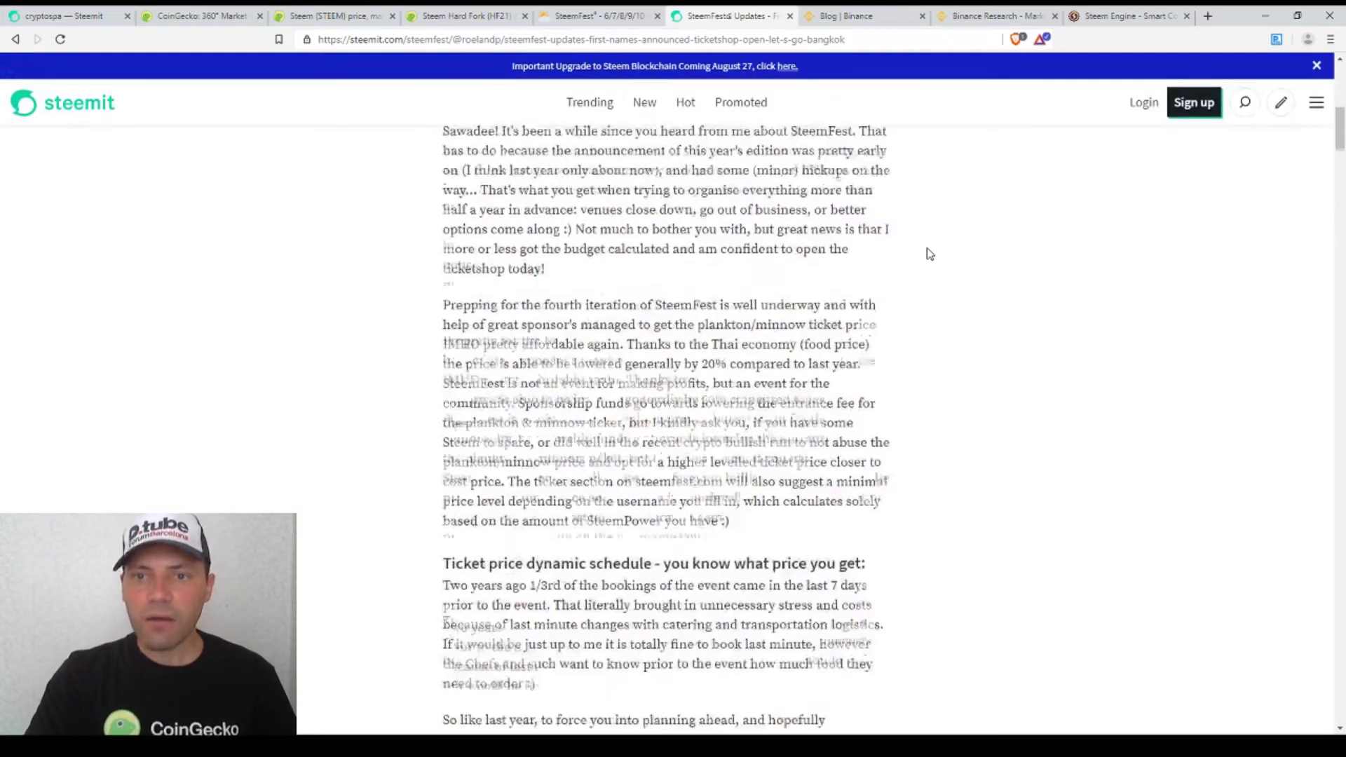
scroll(923, 262, up, 5)
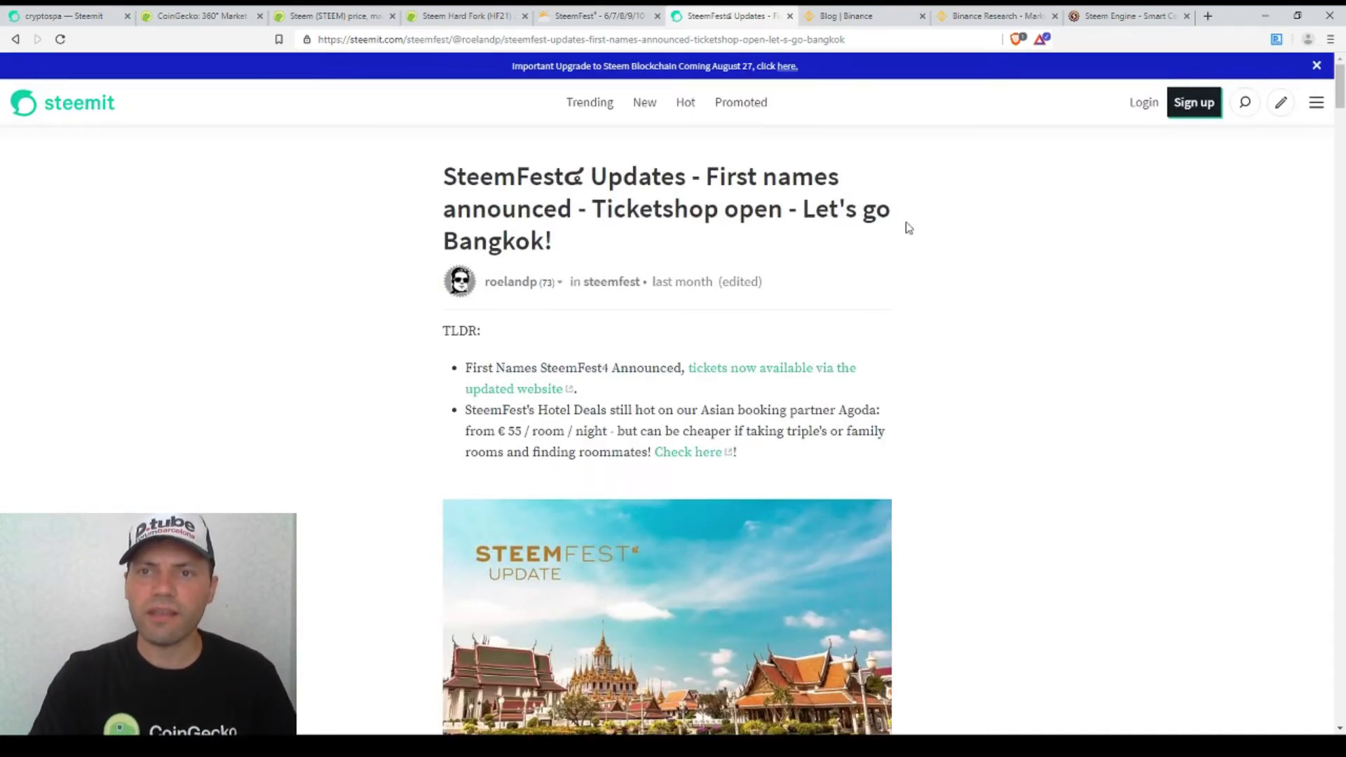
- Switch to Binance's blog to find the Aug 23 Binance Research tokenization report post
click(846, 15)
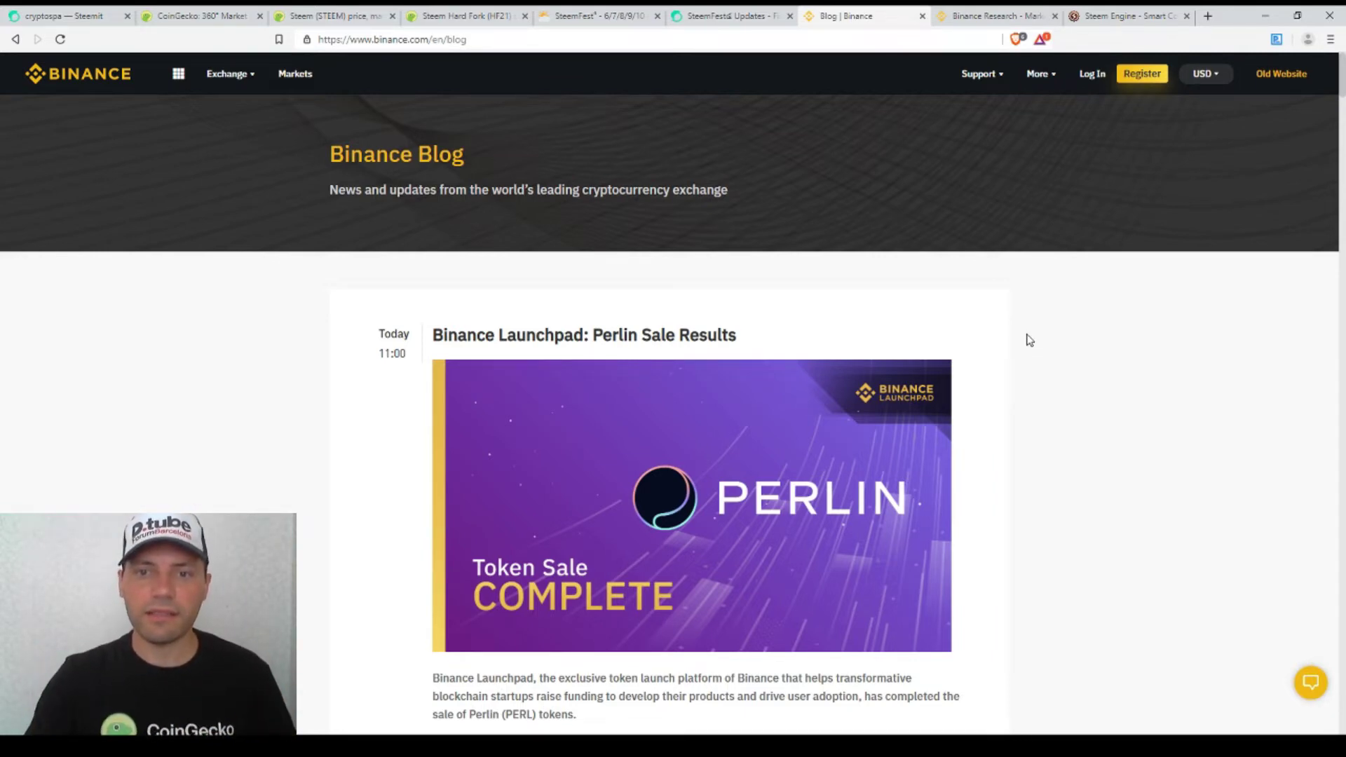
scroll(1028, 340, down, 1)
scroll(1029, 338, down, 5)
scroll(1029, 337, down, 2)
scroll(1028, 338, down, 3)
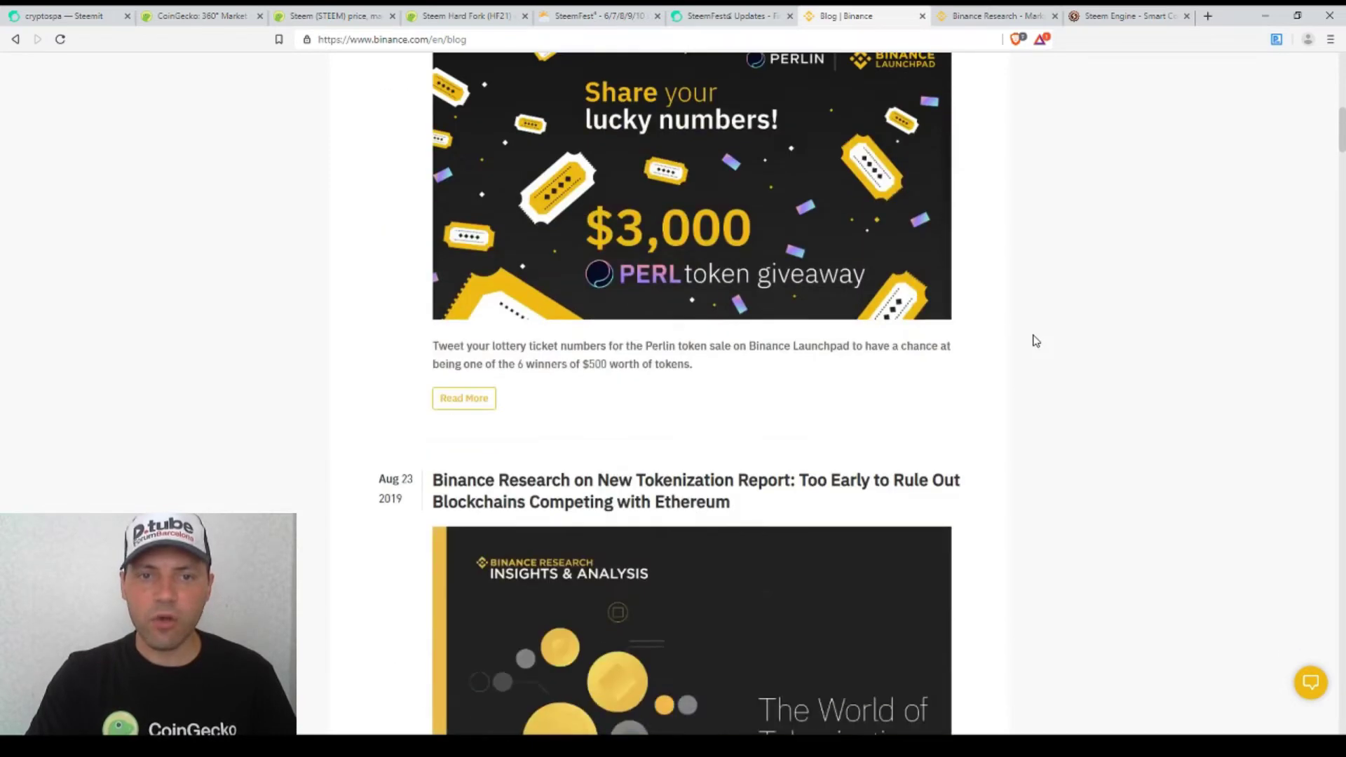
scroll(1034, 341, down, 3)
scroll(1056, 364, down, 1)
scroll(1057, 357, down, 1)
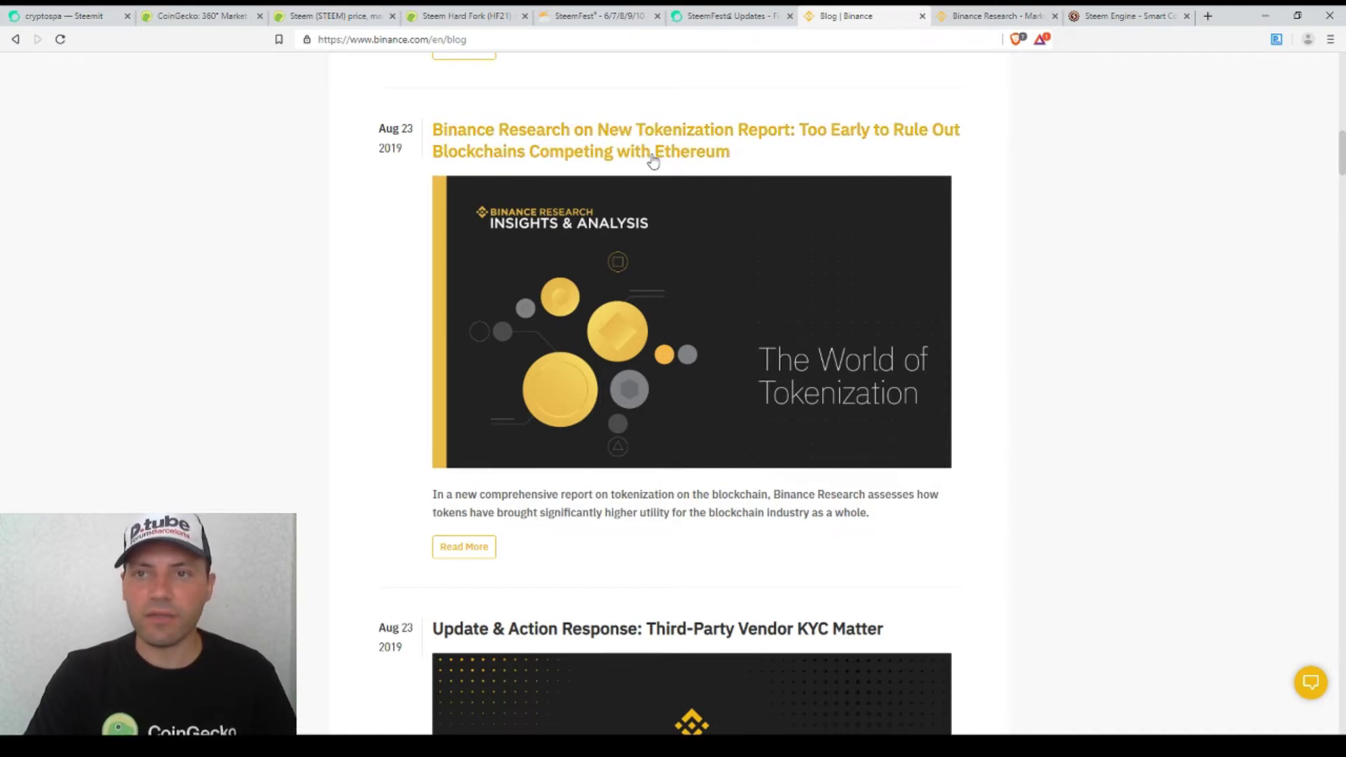
- Open The World of Tokenization report, glance back at the blog post, and return
click(652, 161)
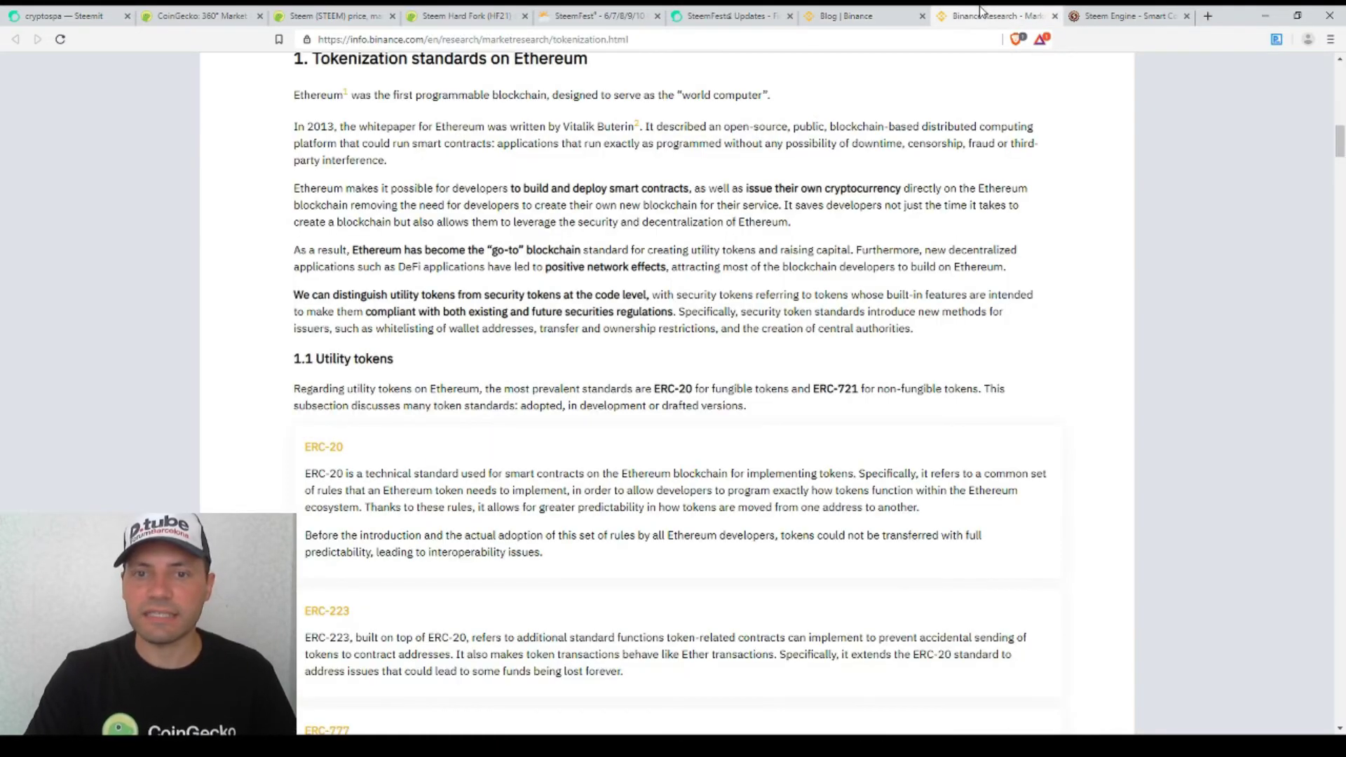
scroll(765, 167, up, 3)
scroll(765, 167, up, 5)
scroll(764, 166, up, 3)
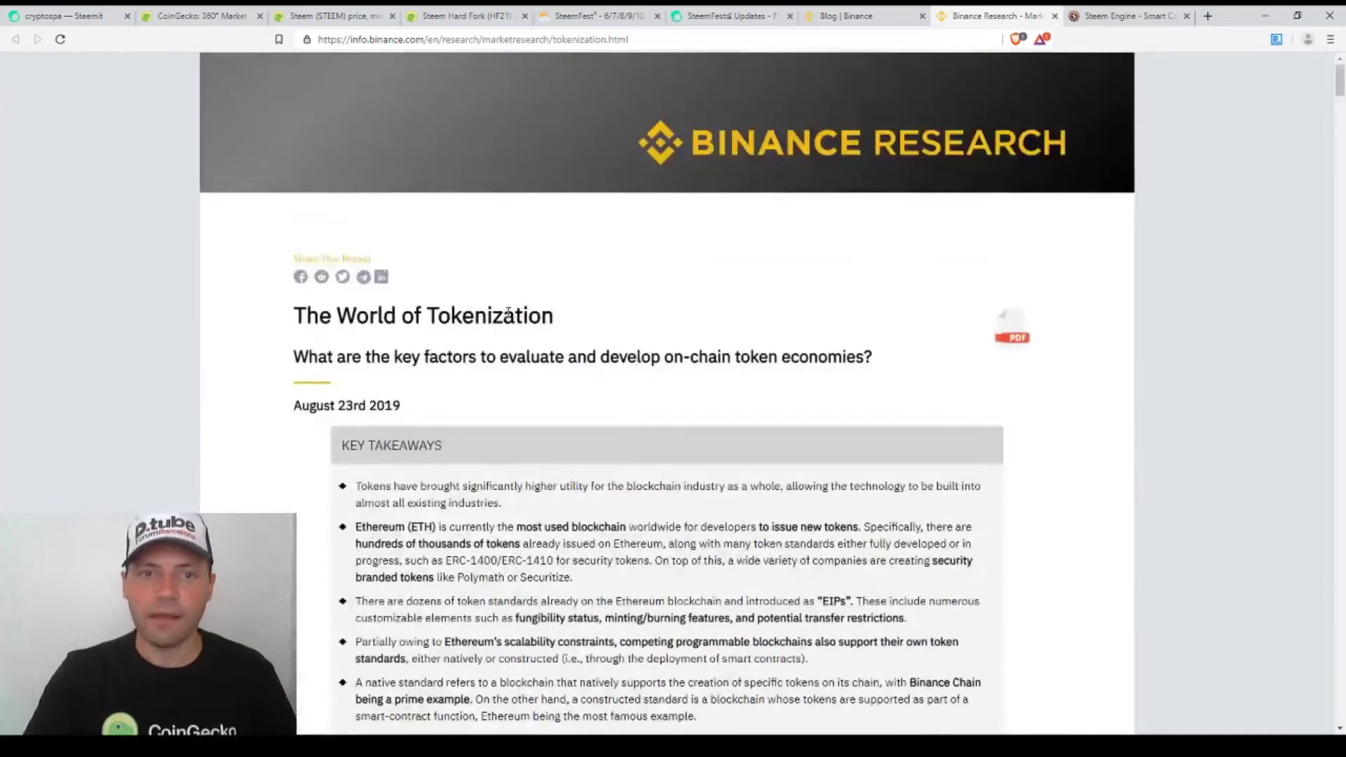
click(852, 15)
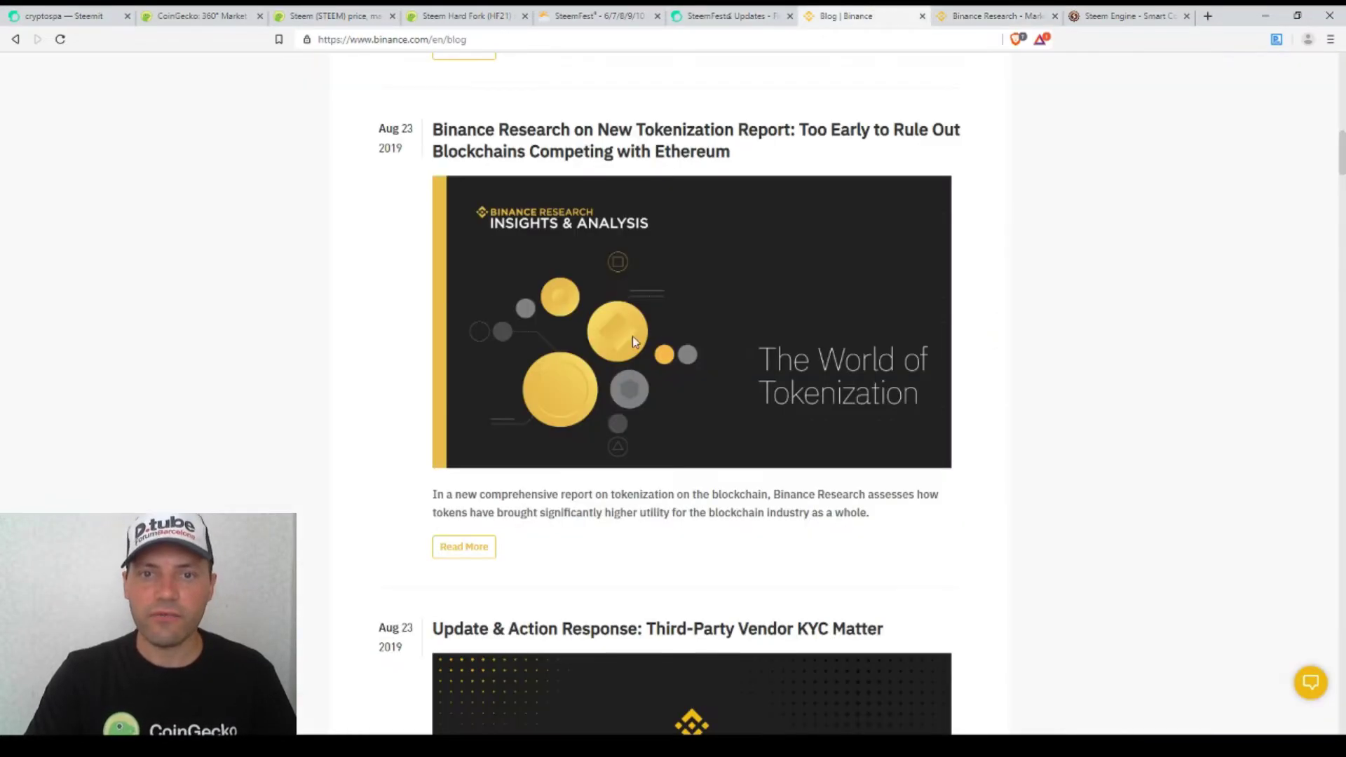
click(977, 16)
scroll(682, 347, down, 2)
scroll(737, 347, down, 1)
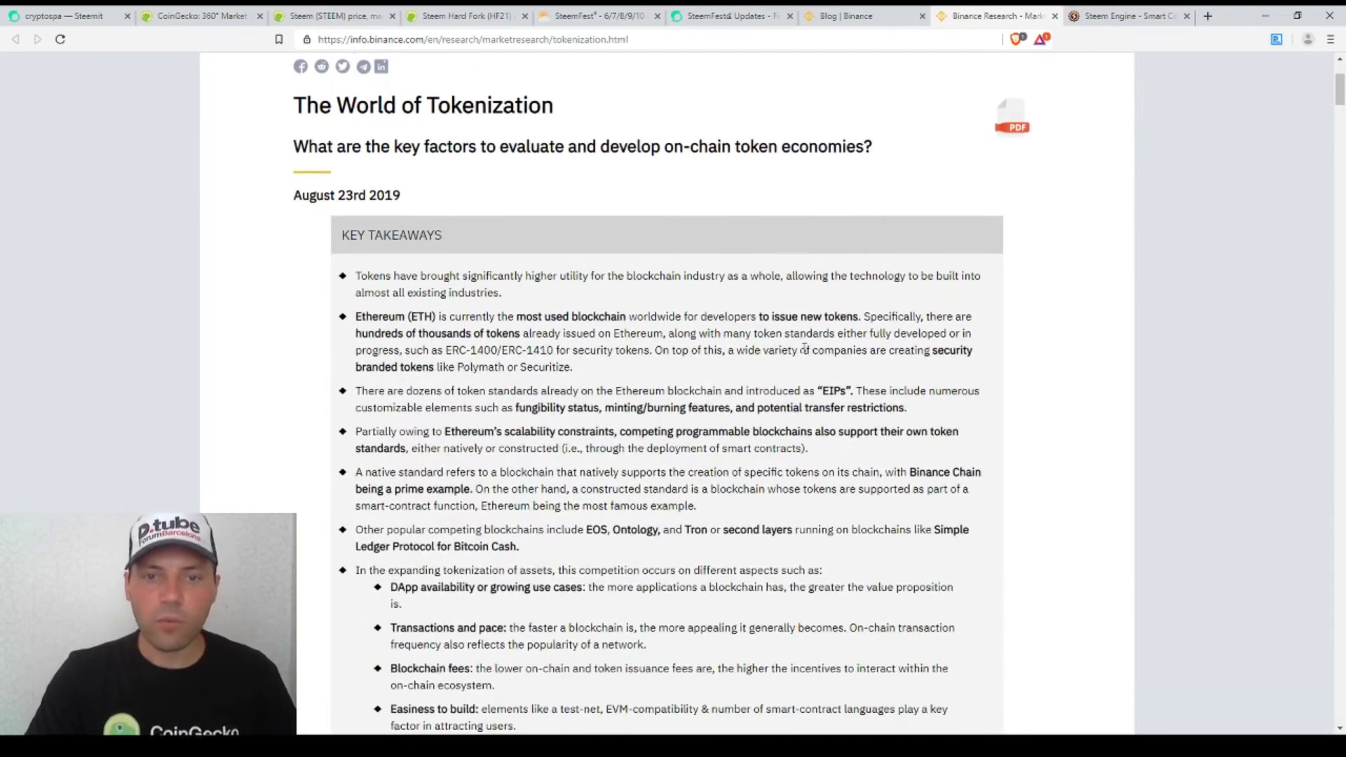
scroll(808, 342, down, 6)
scroll(820, 336, down, 4)
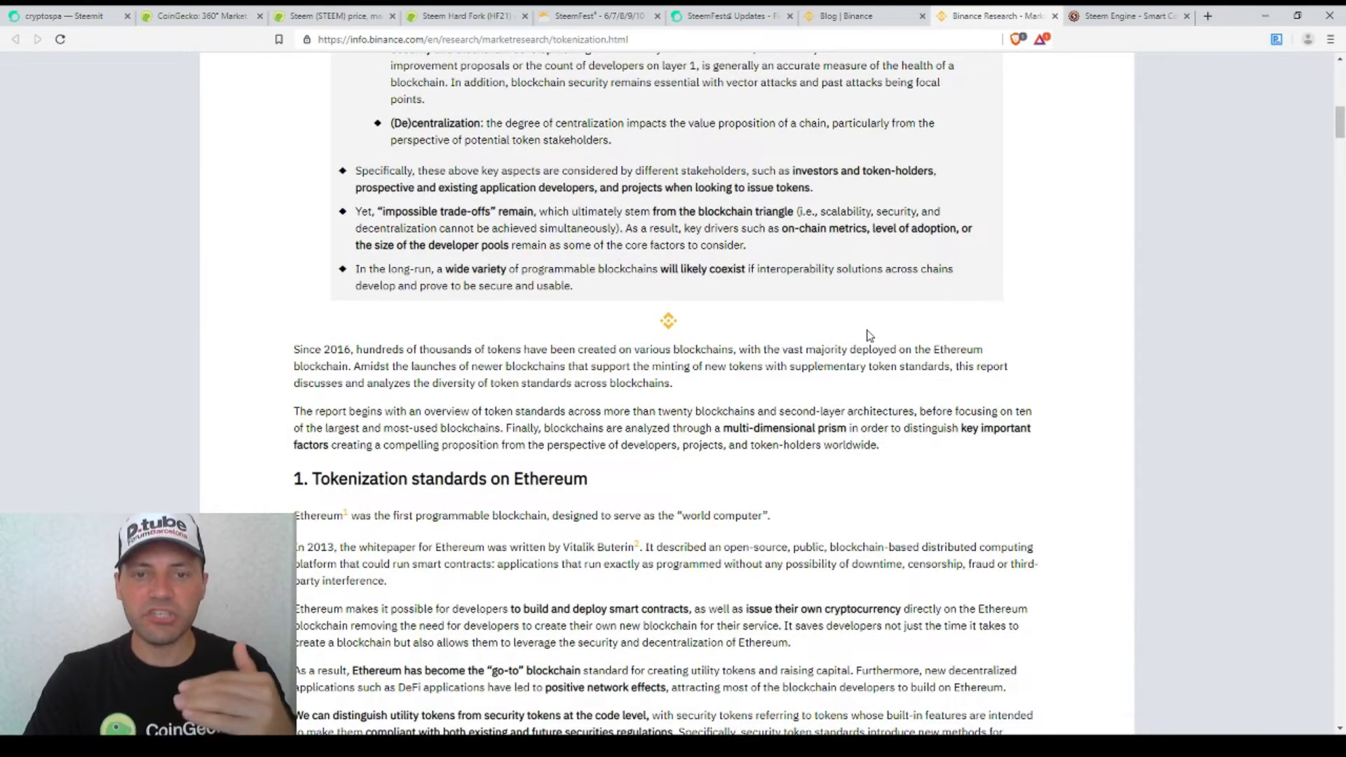
scroll(832, 353, down, 2)
scroll(830, 347, down, 4)
scroll(282, 292, up, 2)
scroll(282, 293, up, 1)
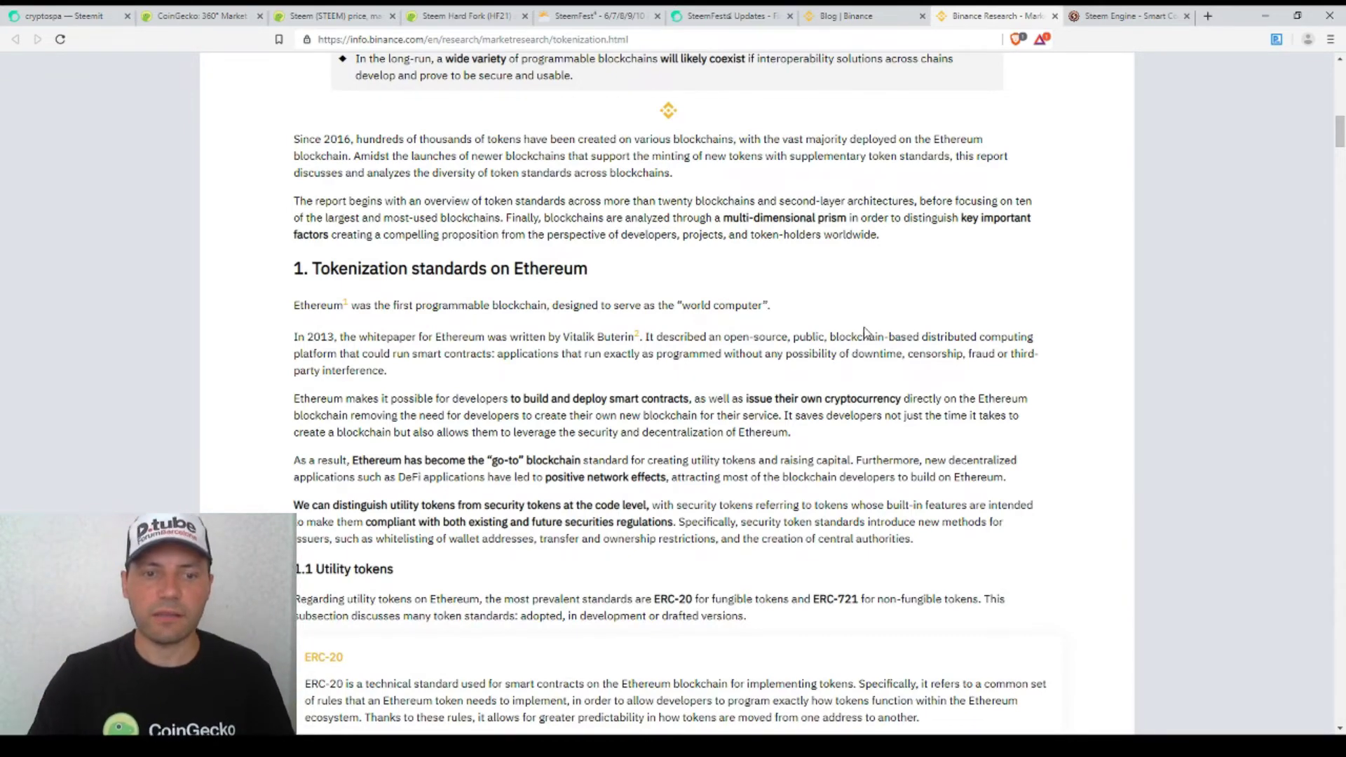
scroll(866, 332, down, 4)
scroll(631, 316, down, 2)
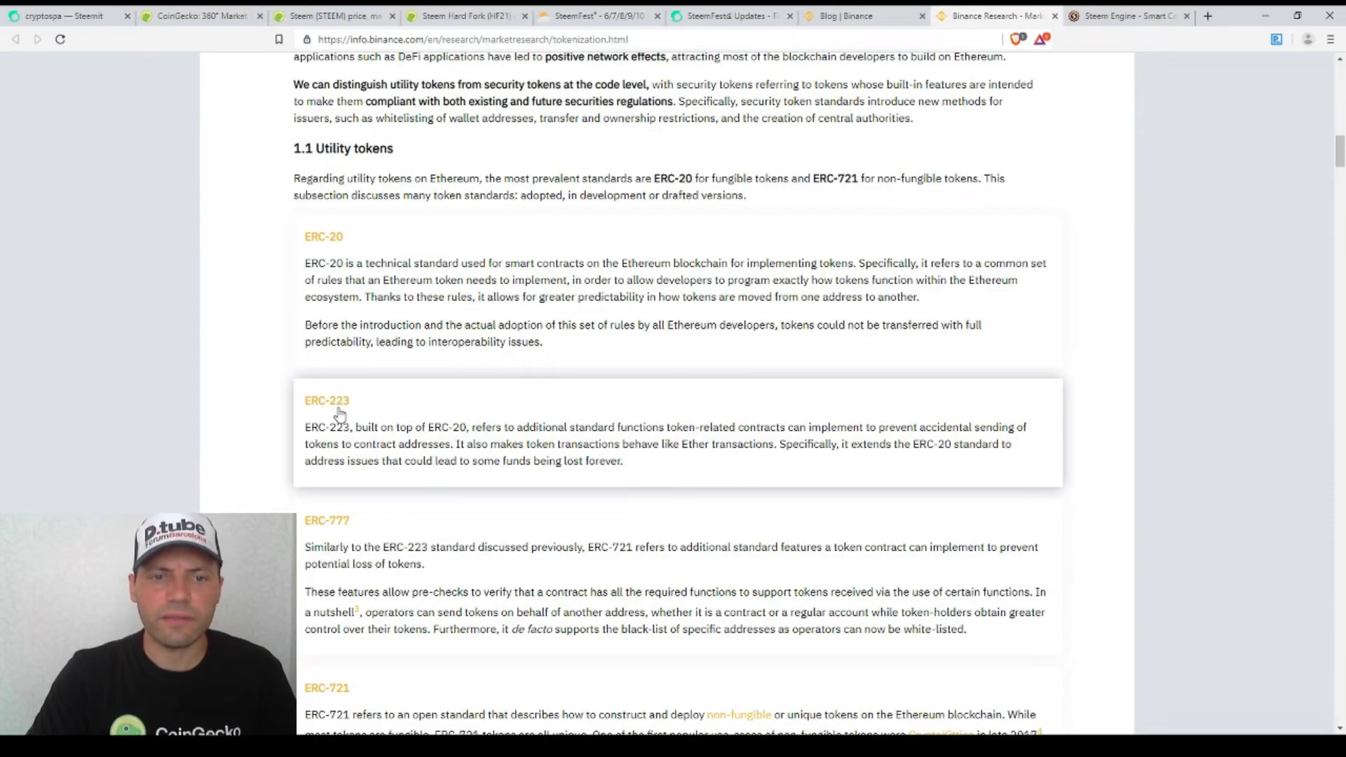
scroll(341, 410, down, 2)
scroll(340, 411, down, 1)
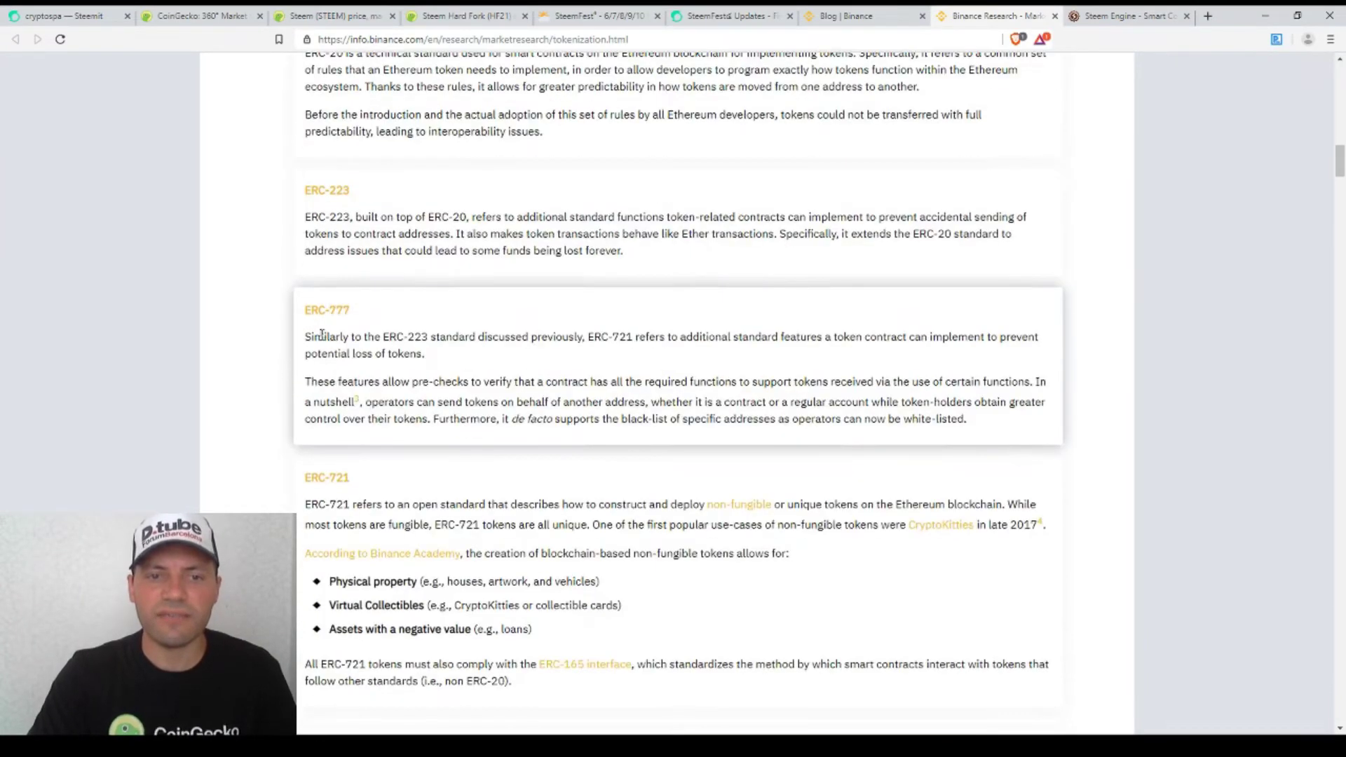
scroll(339, 496, down, 3)
scroll(632, 368, down, 2)
scroll(789, 347, down, 4)
scroll(906, 344, down, 3)
scroll(907, 344, down, 4)
scroll(947, 347, down, 3)
scroll(1052, 358, down, 4)
scroll(1093, 358, down, 3)
scroll(1093, 358, down, 4)
scroll(1114, 357, down, 4)
scroll(1136, 358, down, 3)
scroll(1156, 356, down, 3)
scroll(1173, 355, down, 1)
scroll(1172, 356, down, 1)
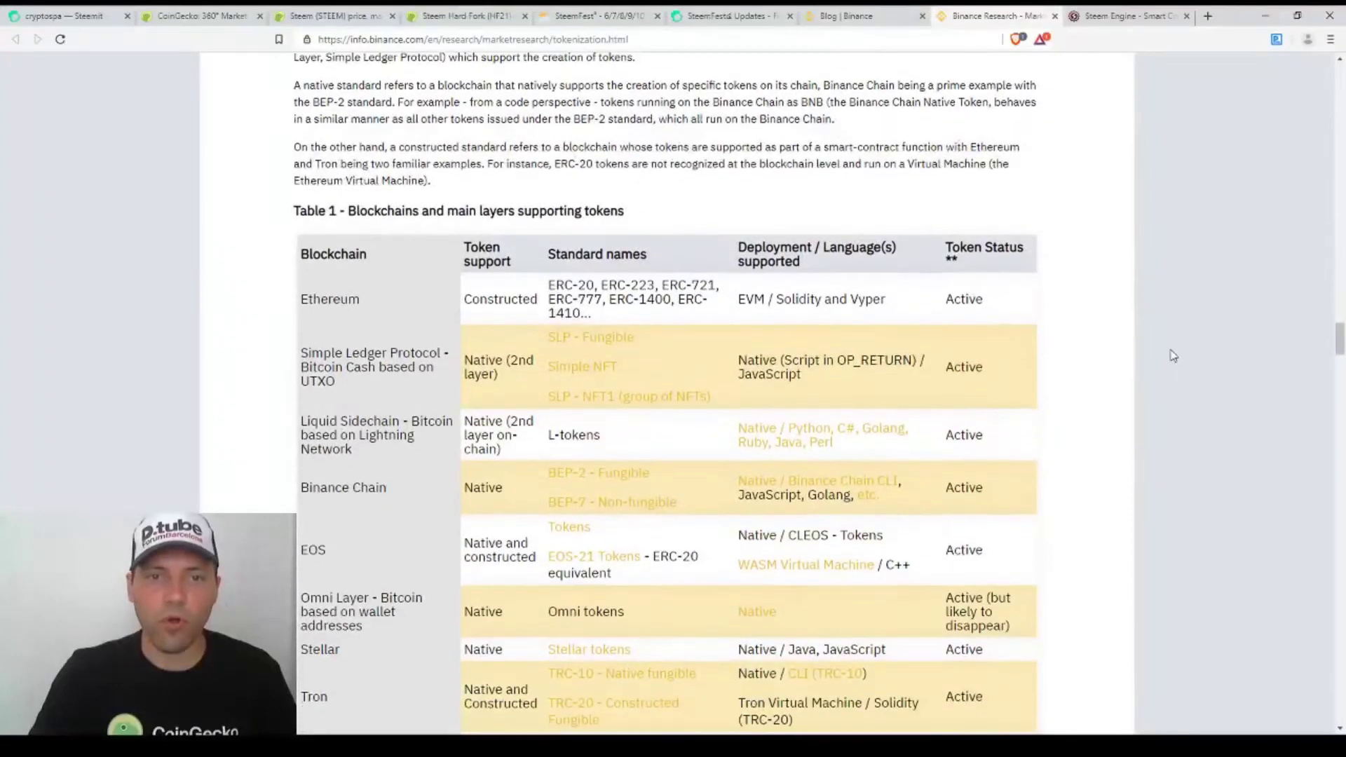
scroll(1173, 356, down, 1)
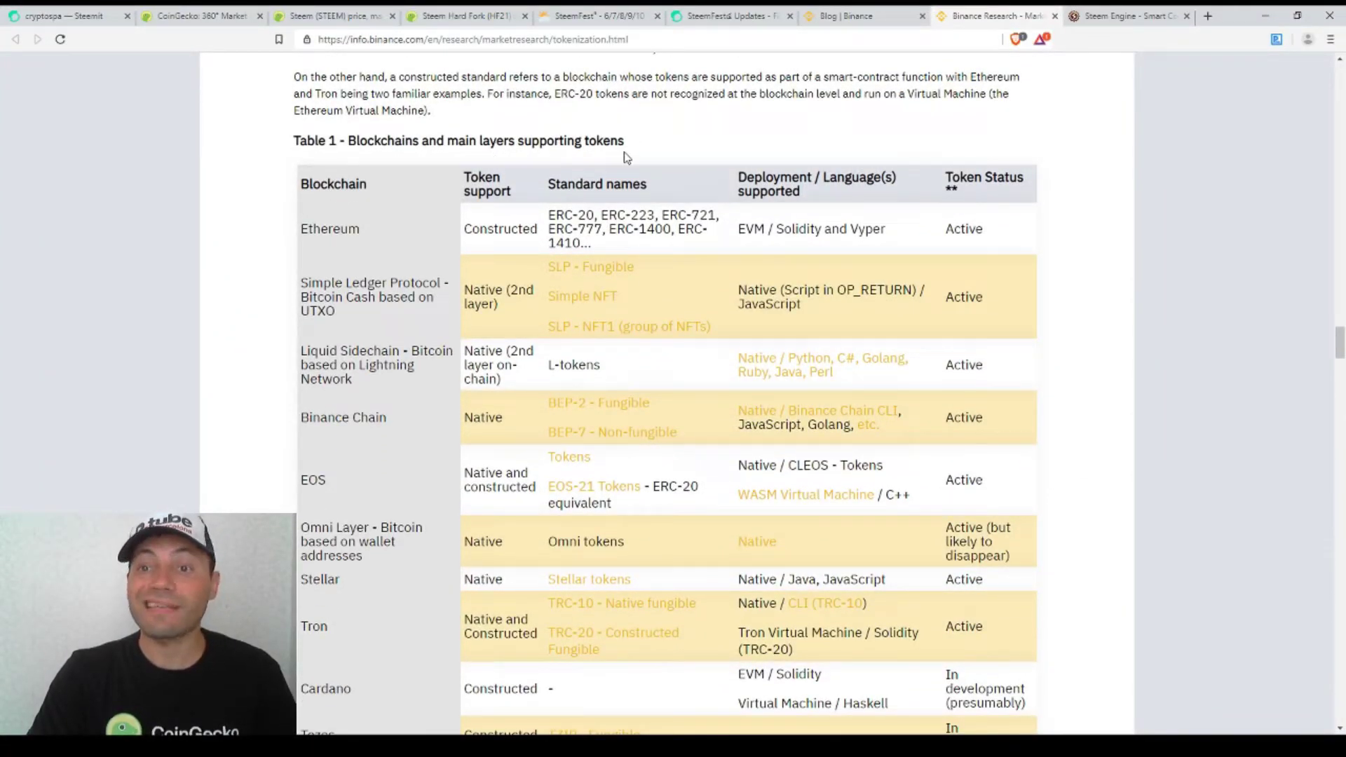
scroll(625, 156, down, 1)
scroll(526, 157, down, 1)
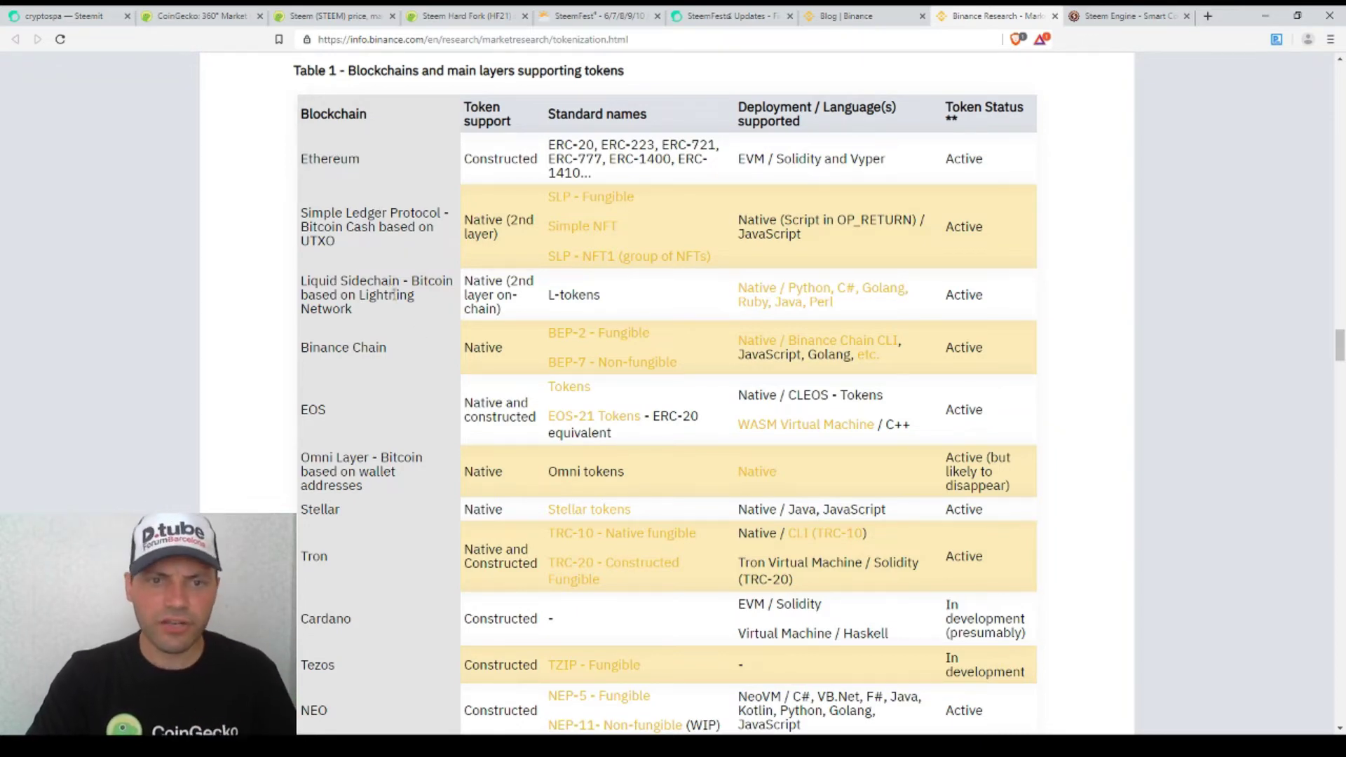
scroll(362, 369, down, 1)
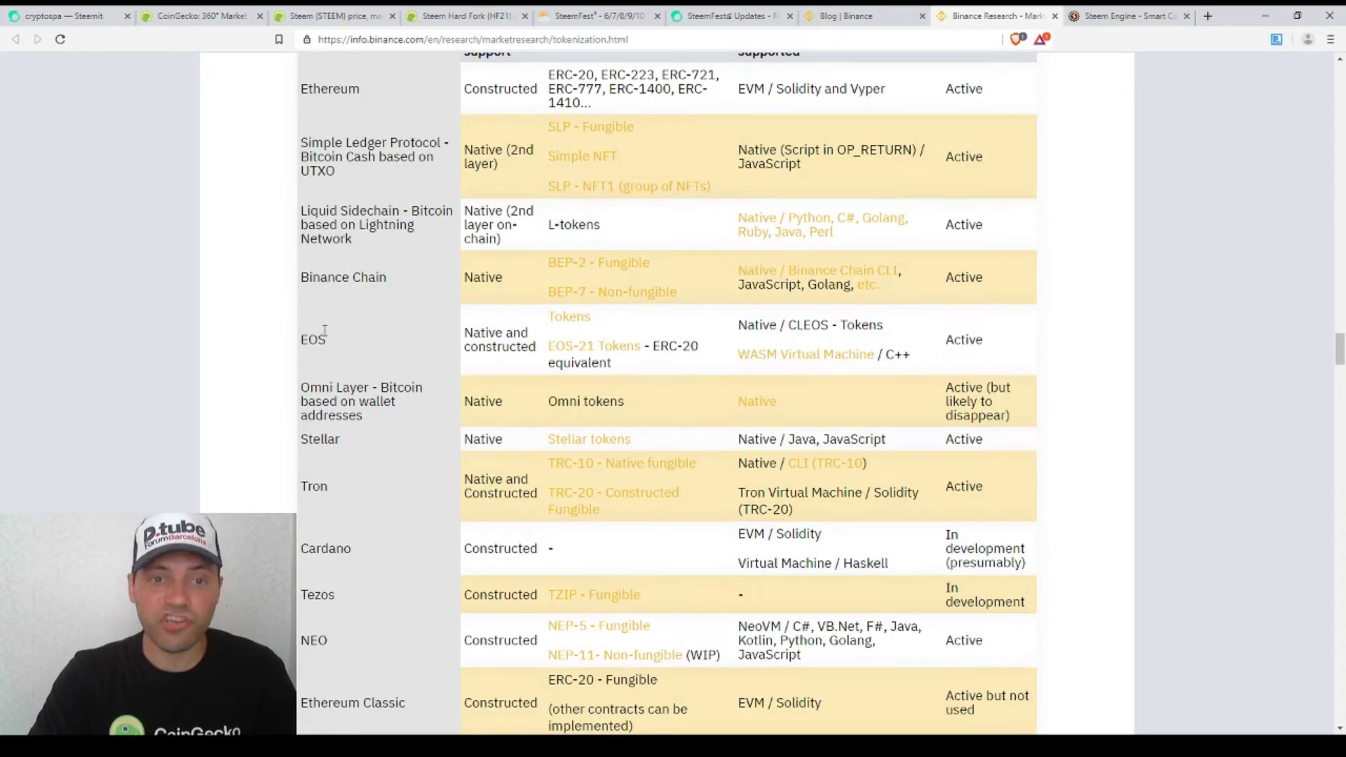
scroll(326, 347, down, 2)
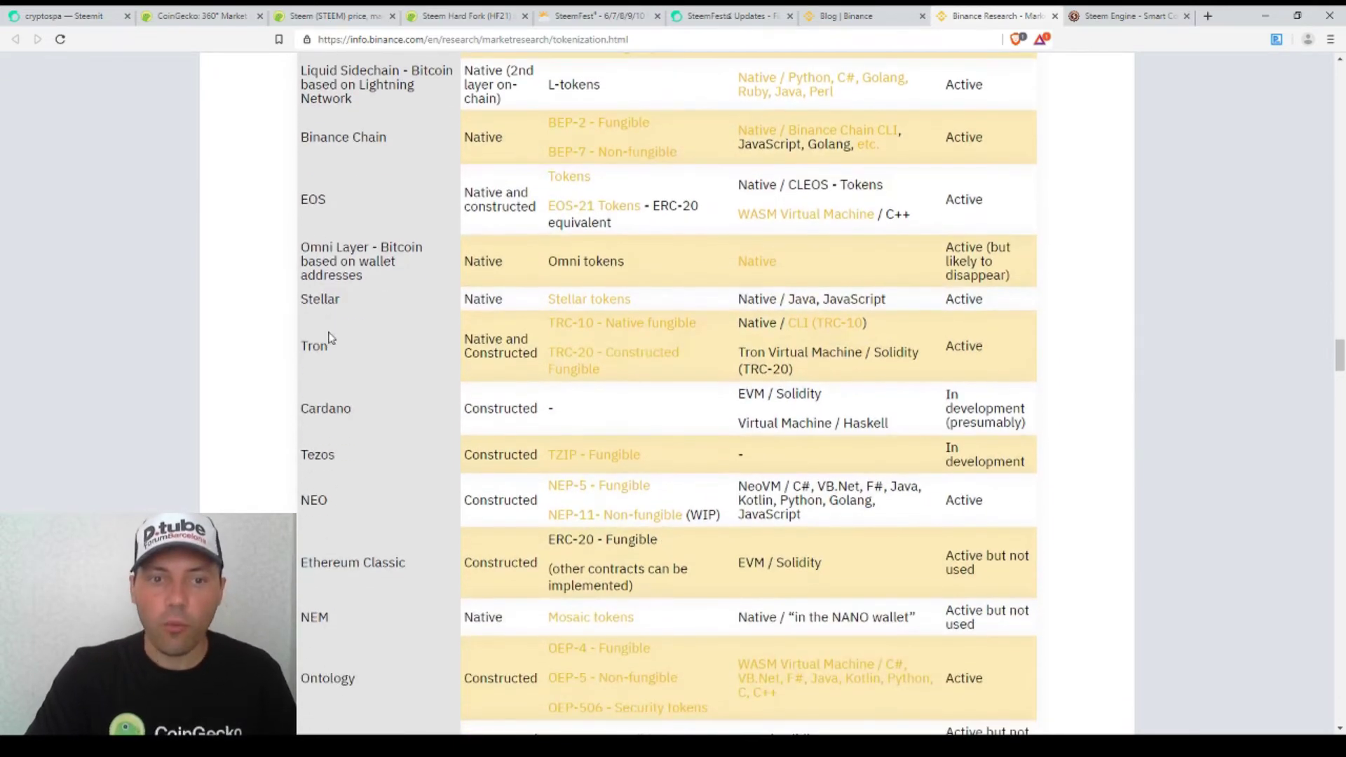
scroll(326, 450, down, 1)
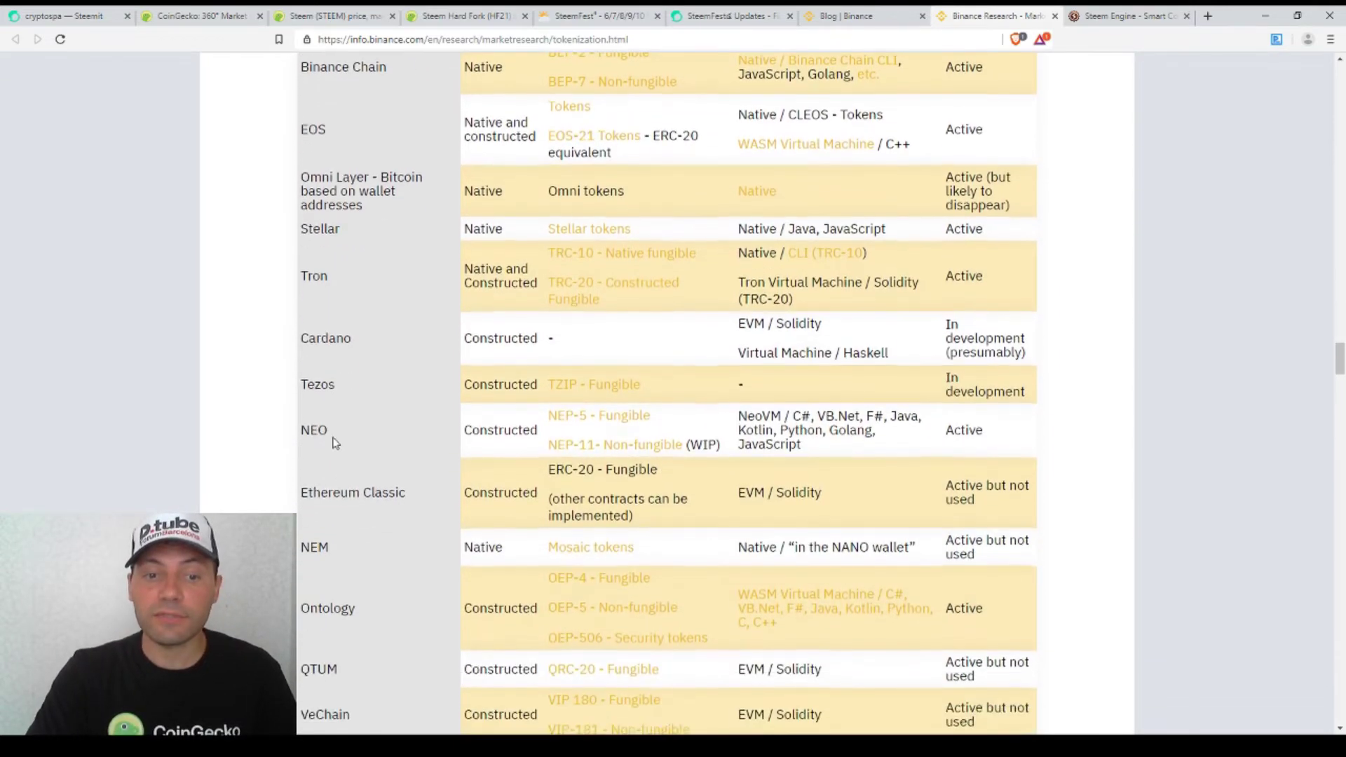
scroll(327, 435, down, 2)
scroll(368, 356, down, 1)
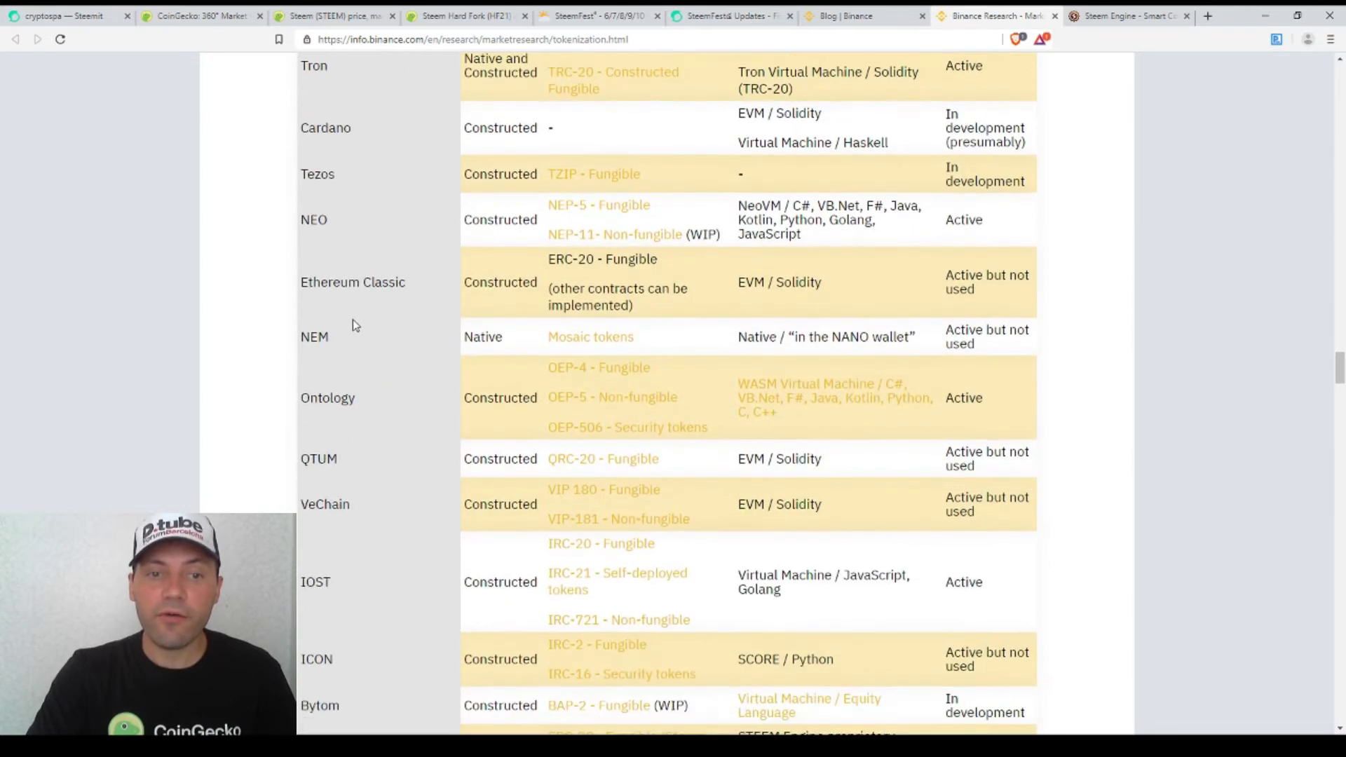
scroll(343, 392, down, 2)
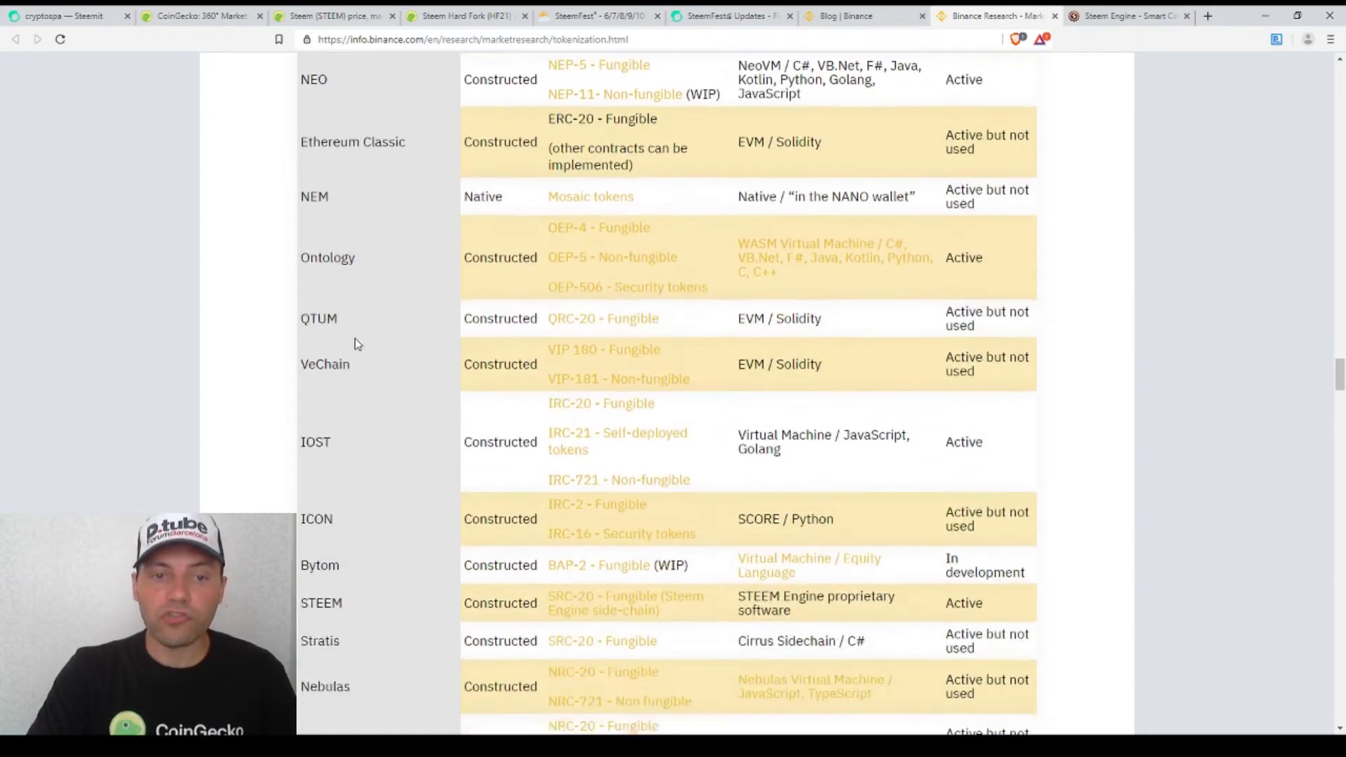
scroll(358, 357, down, 2)
scroll(369, 326, down, 2)
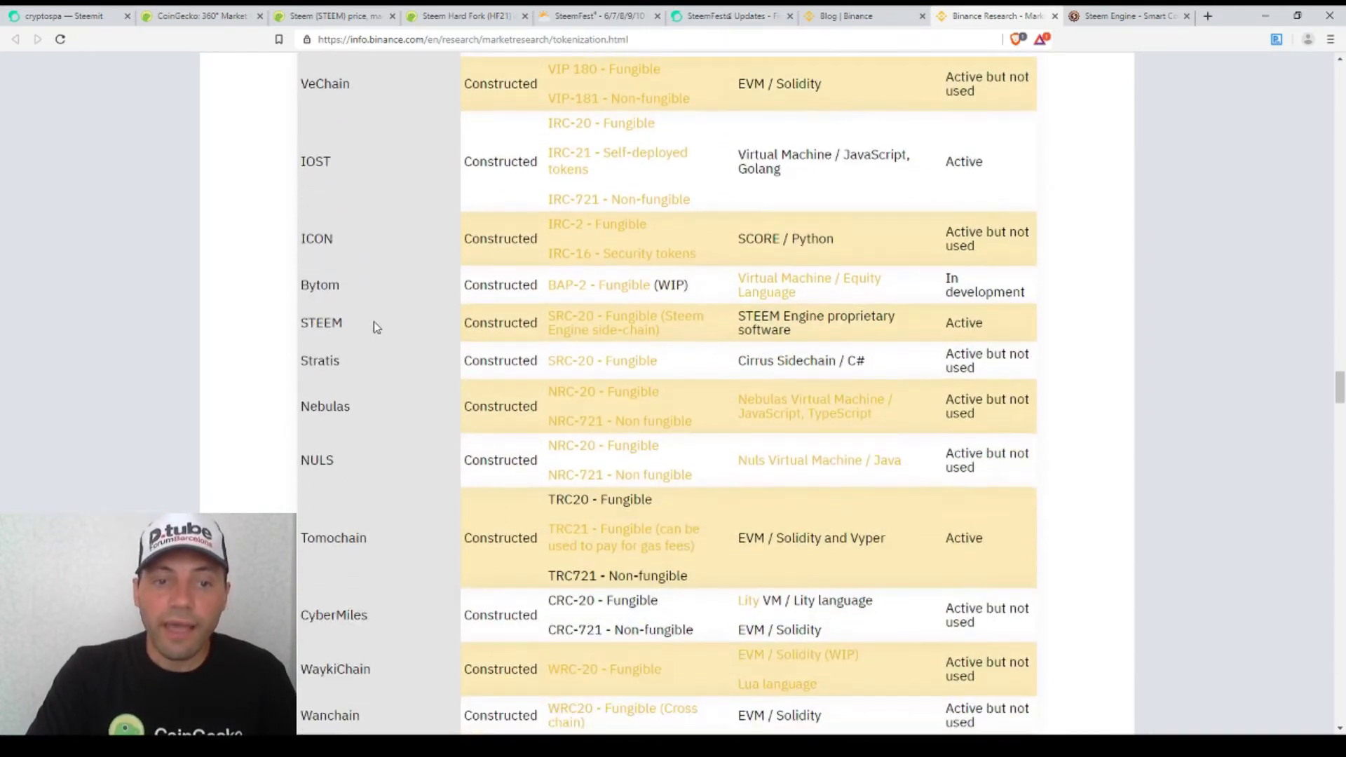
- Mark and unmark STEEM in Table 1, glance at Steem Engine's site, then return
double_click(322, 322)
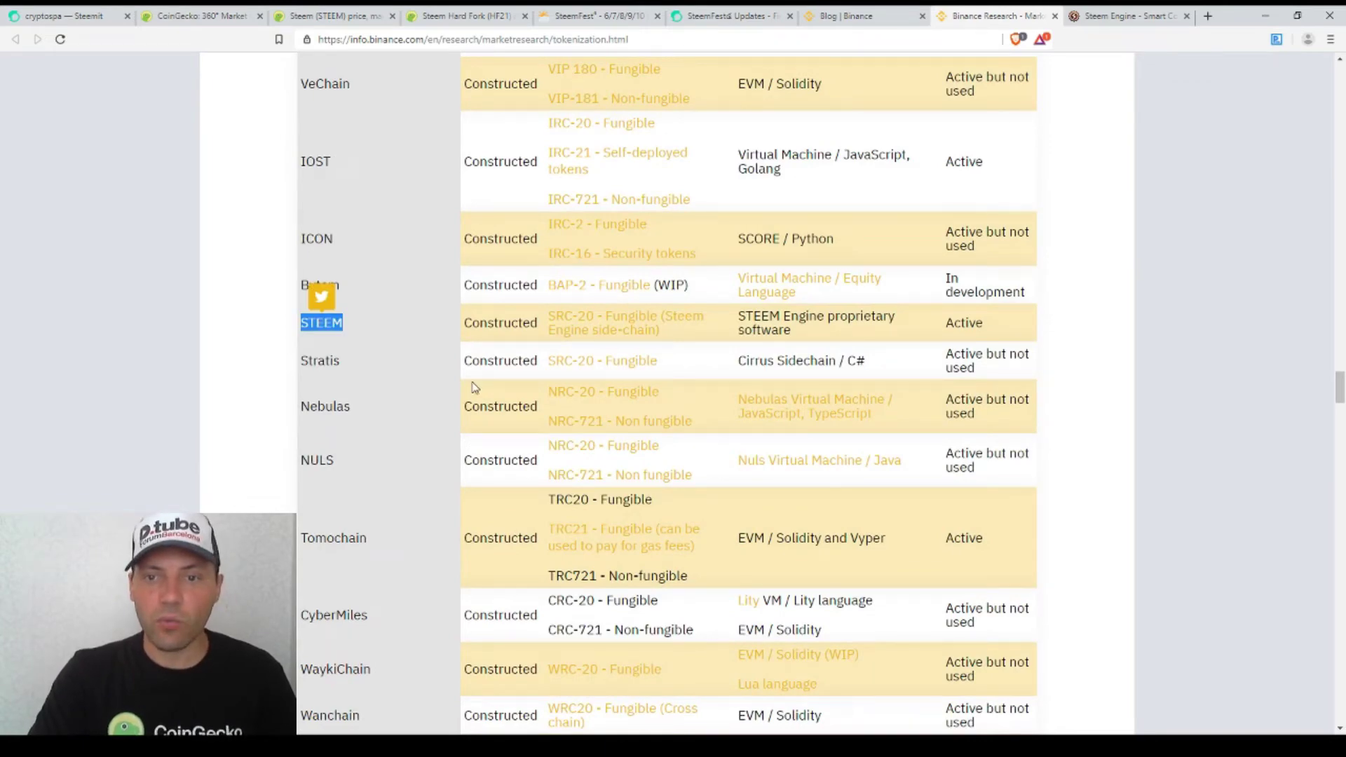
scroll(483, 413, up, 3)
scroll(484, 414, up, 3)
scroll(484, 413, up, 2)
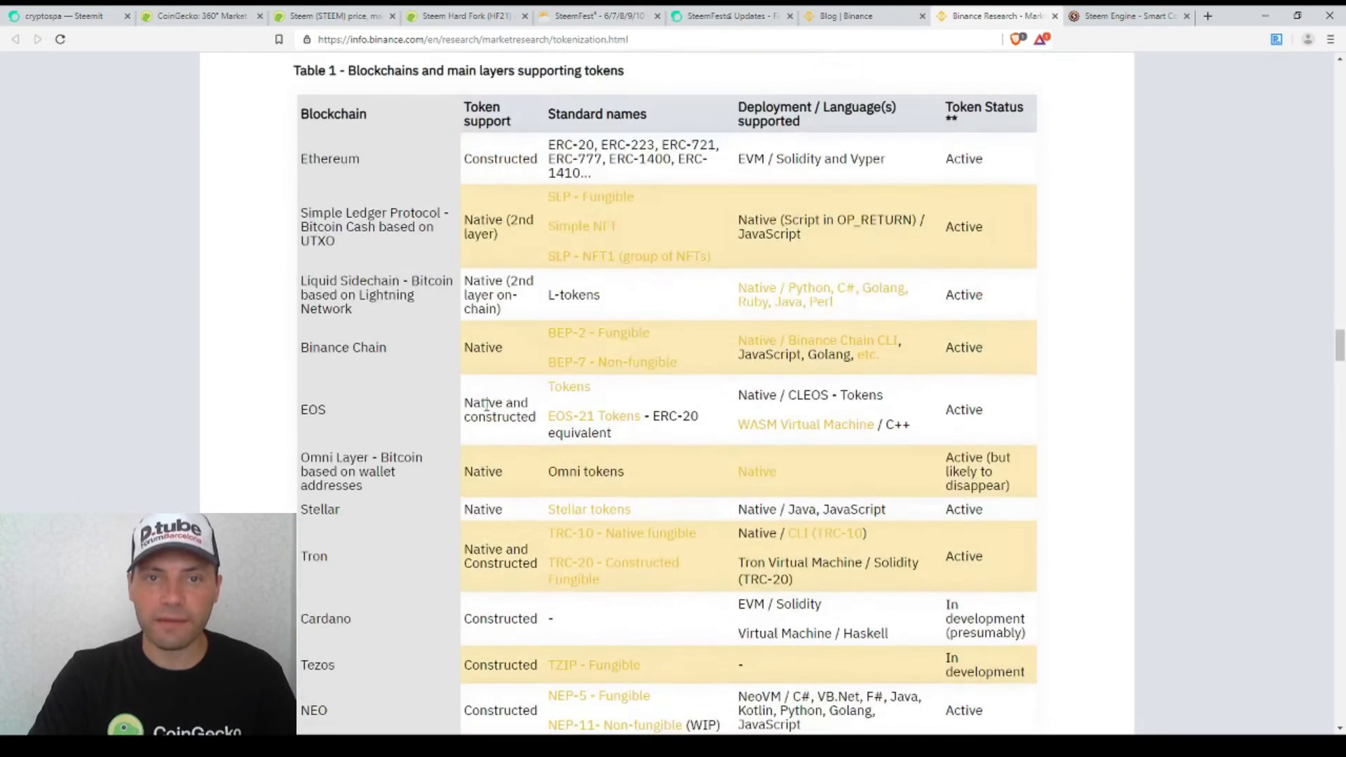
scroll(512, 366, down, 5)
scroll(513, 366, down, 4)
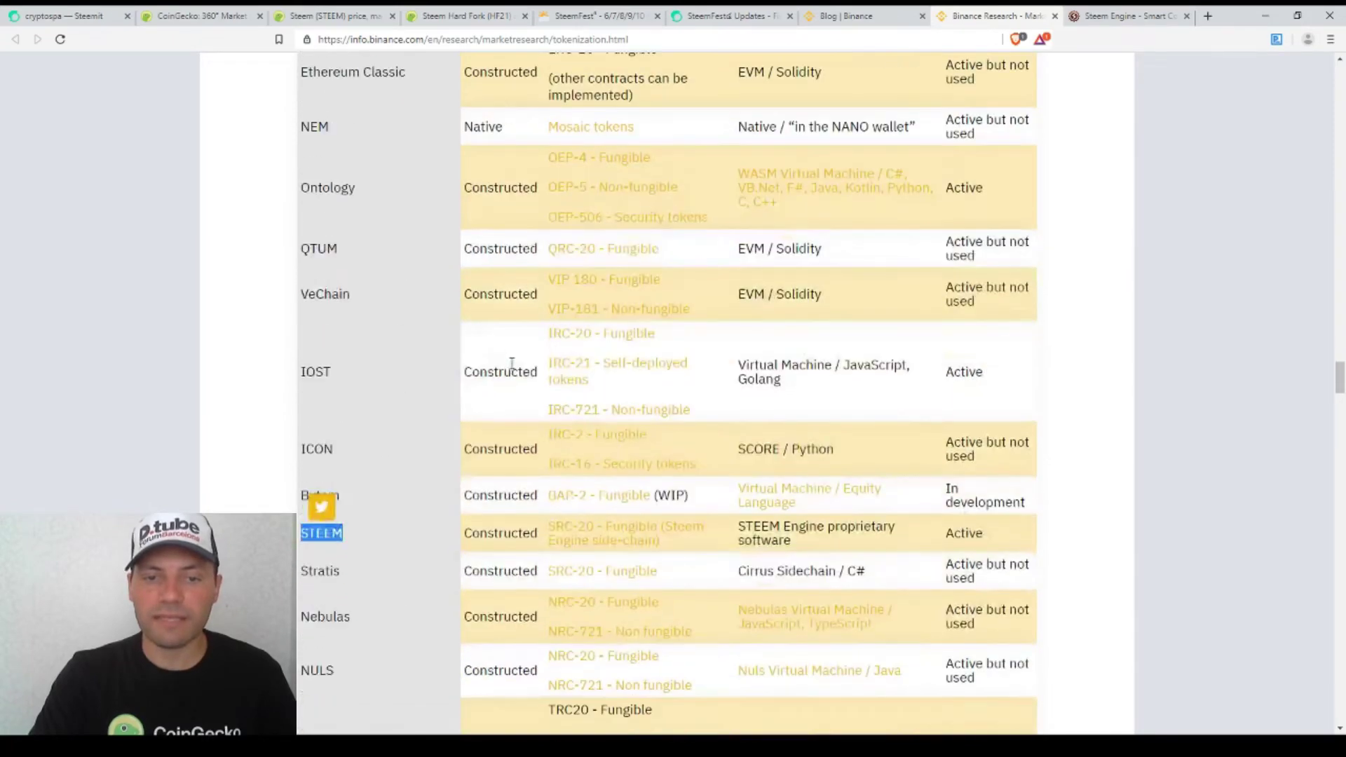
scroll(508, 531, down, 2)
scroll(497, 336, up, 4)
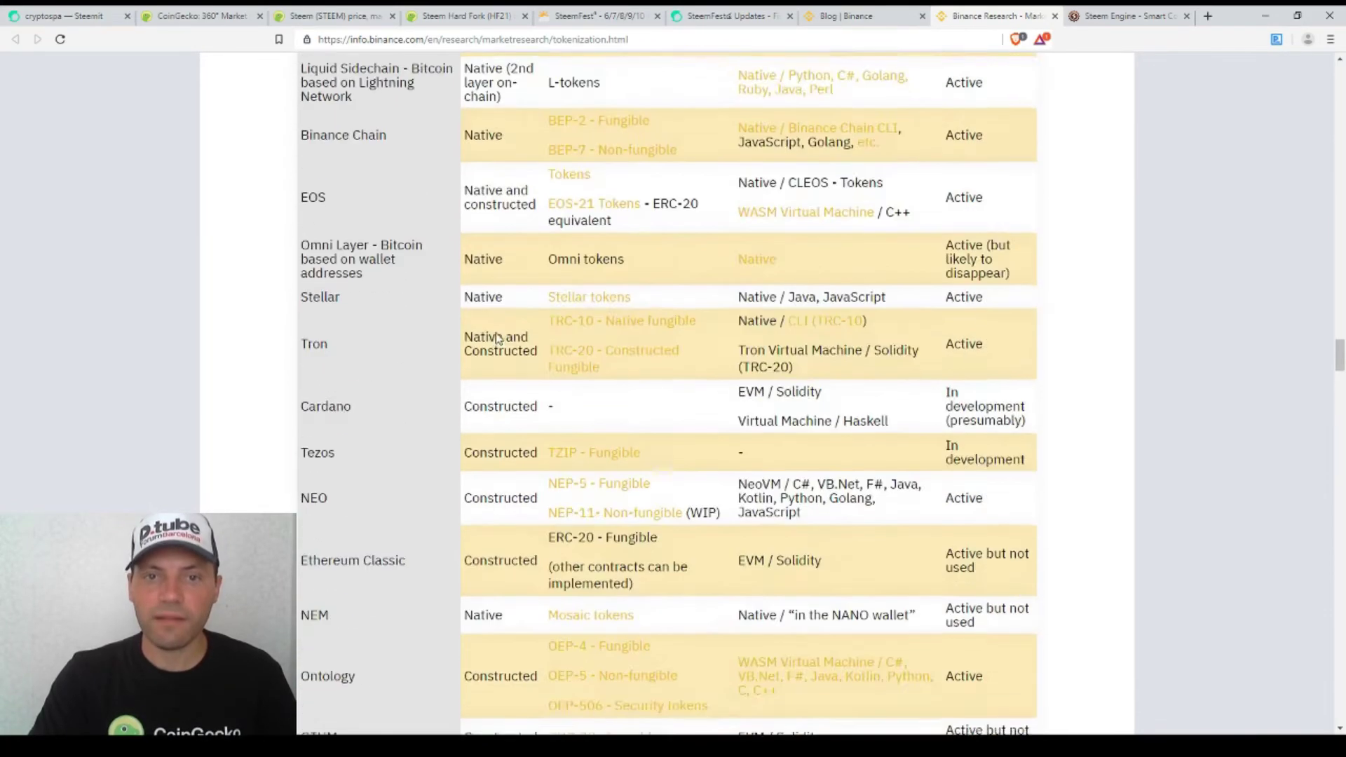
scroll(498, 336, up, 4)
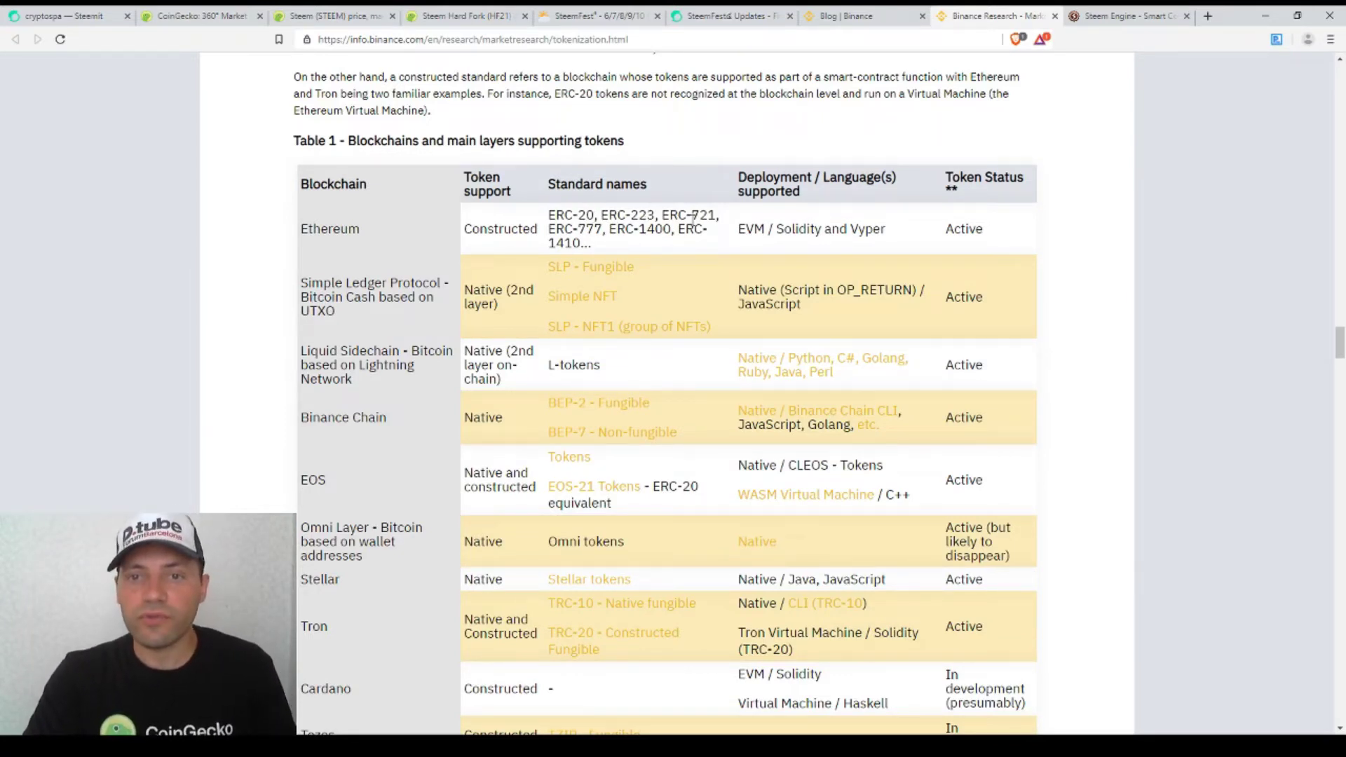
scroll(665, 290, down, 5)
scroll(665, 290, down, 5)
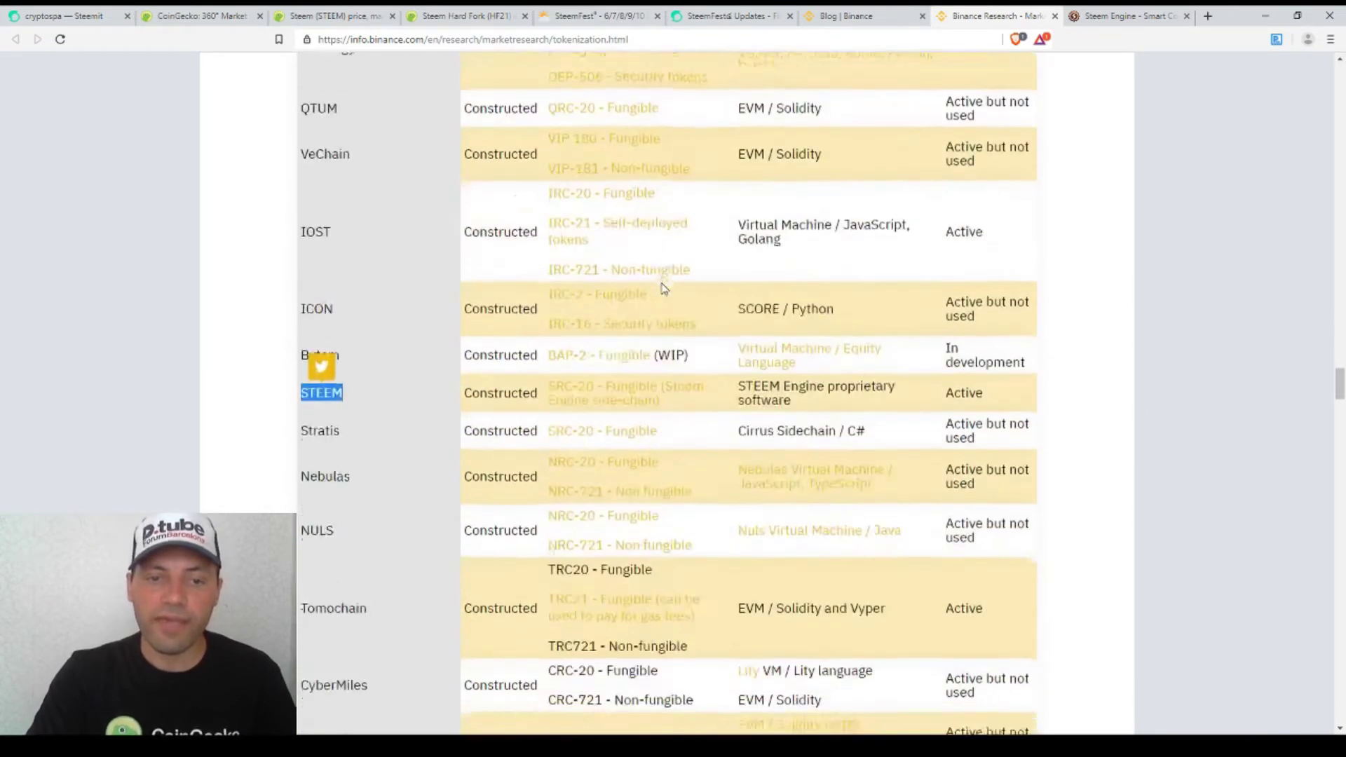
scroll(664, 290, down, 4)
scroll(664, 290, up, 1)
click(571, 190)
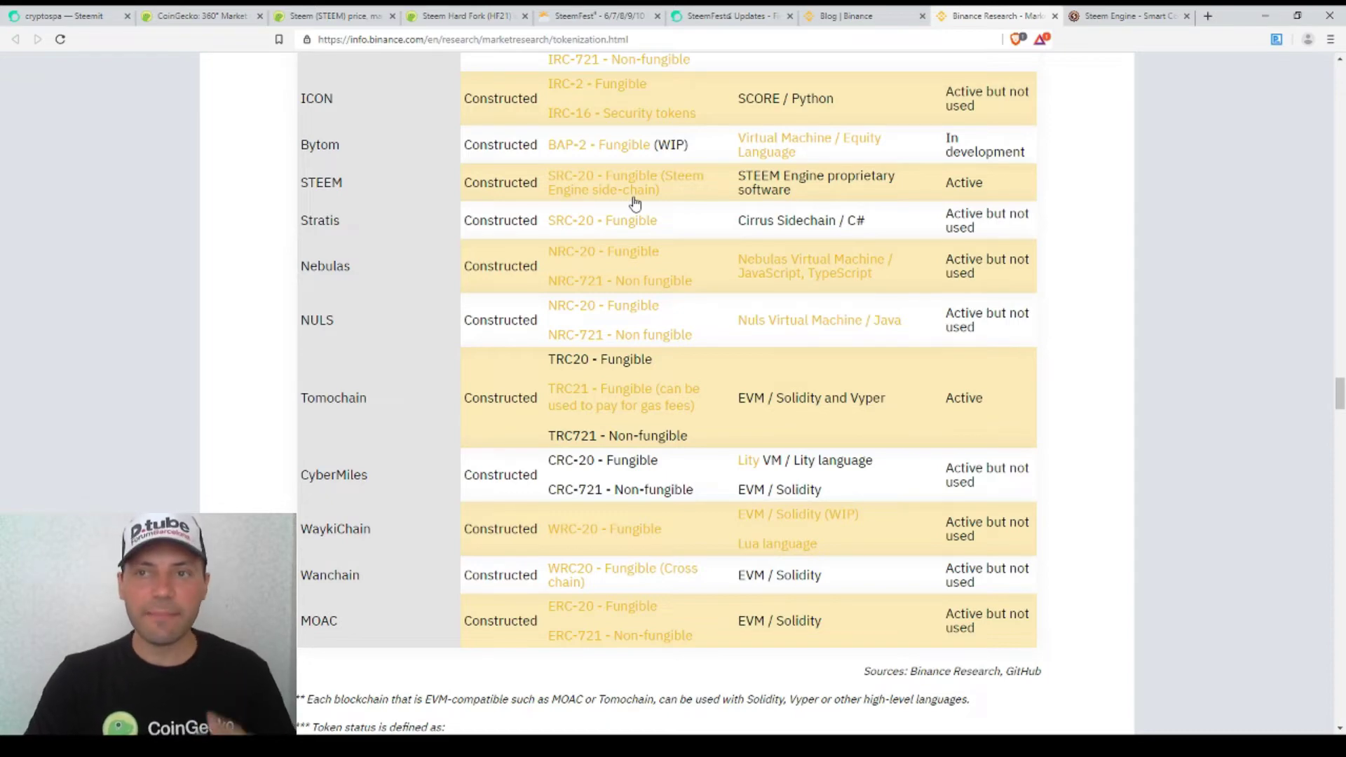
click(1125, 15)
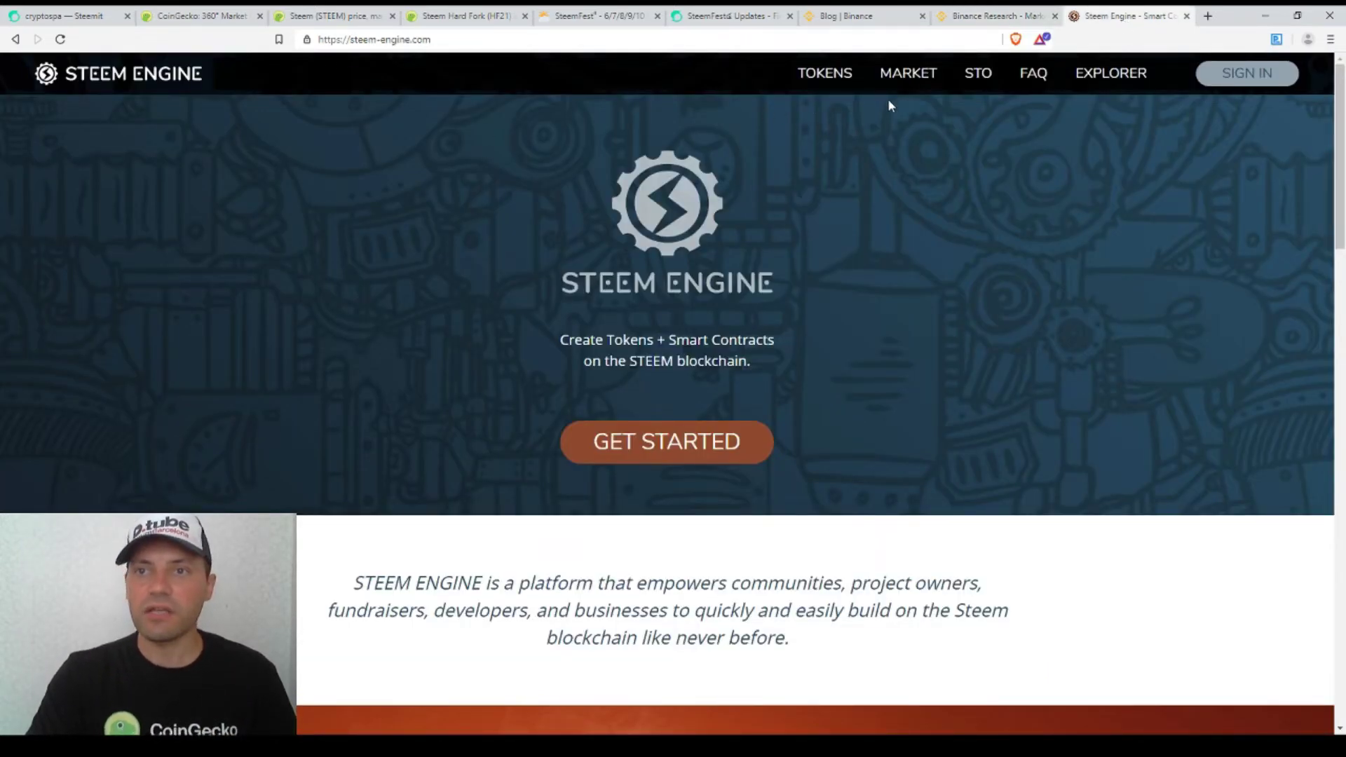
click(983, 15)
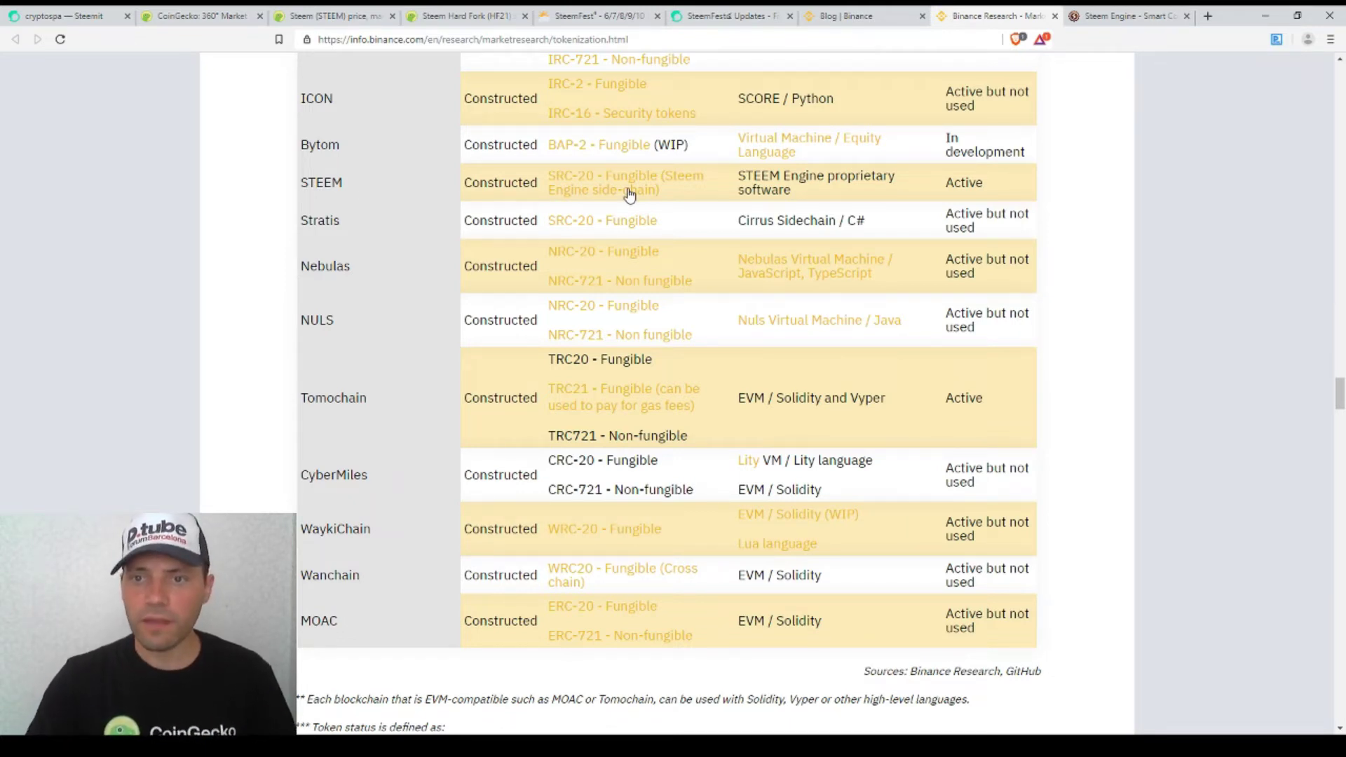
scroll(975, 217, up, 6)
scroll(975, 218, up, 6)
scroll(987, 176, down, 1)
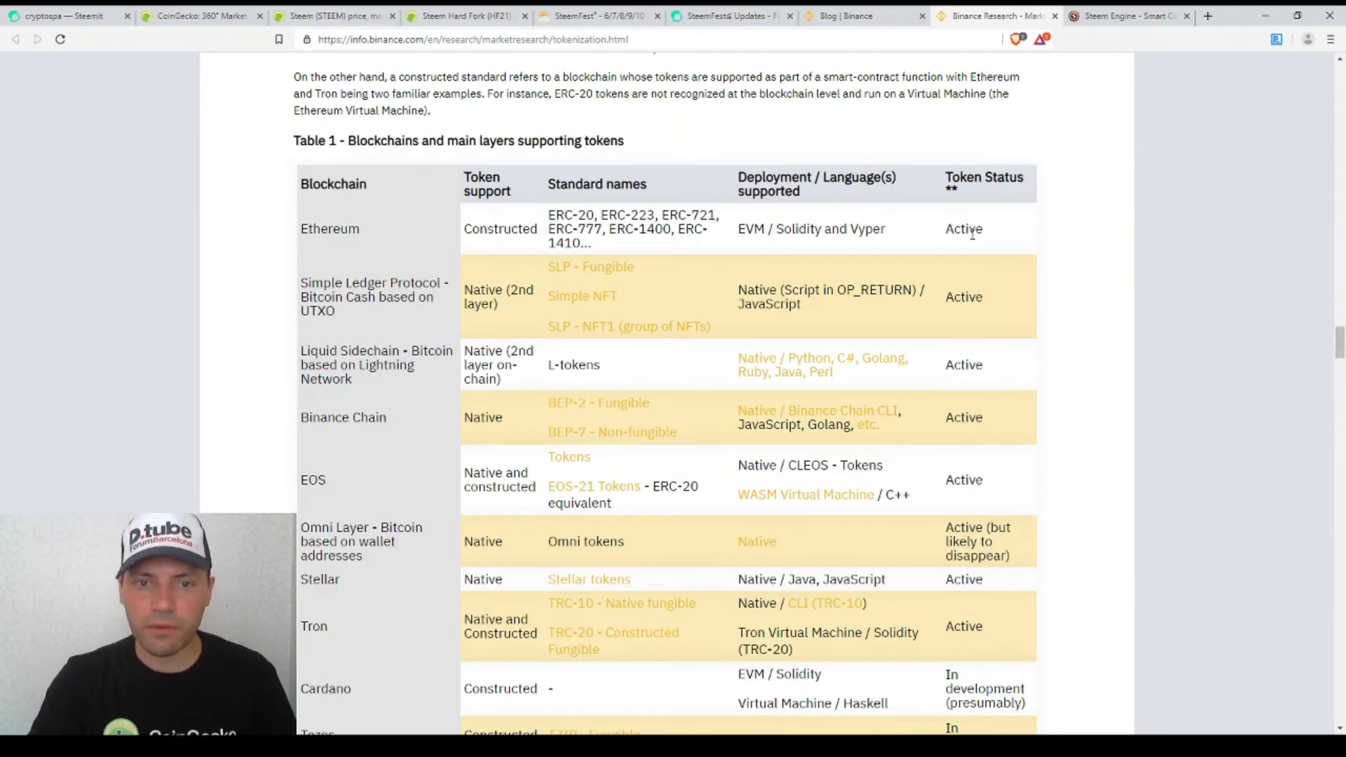
scroll(362, 423, down, 1)
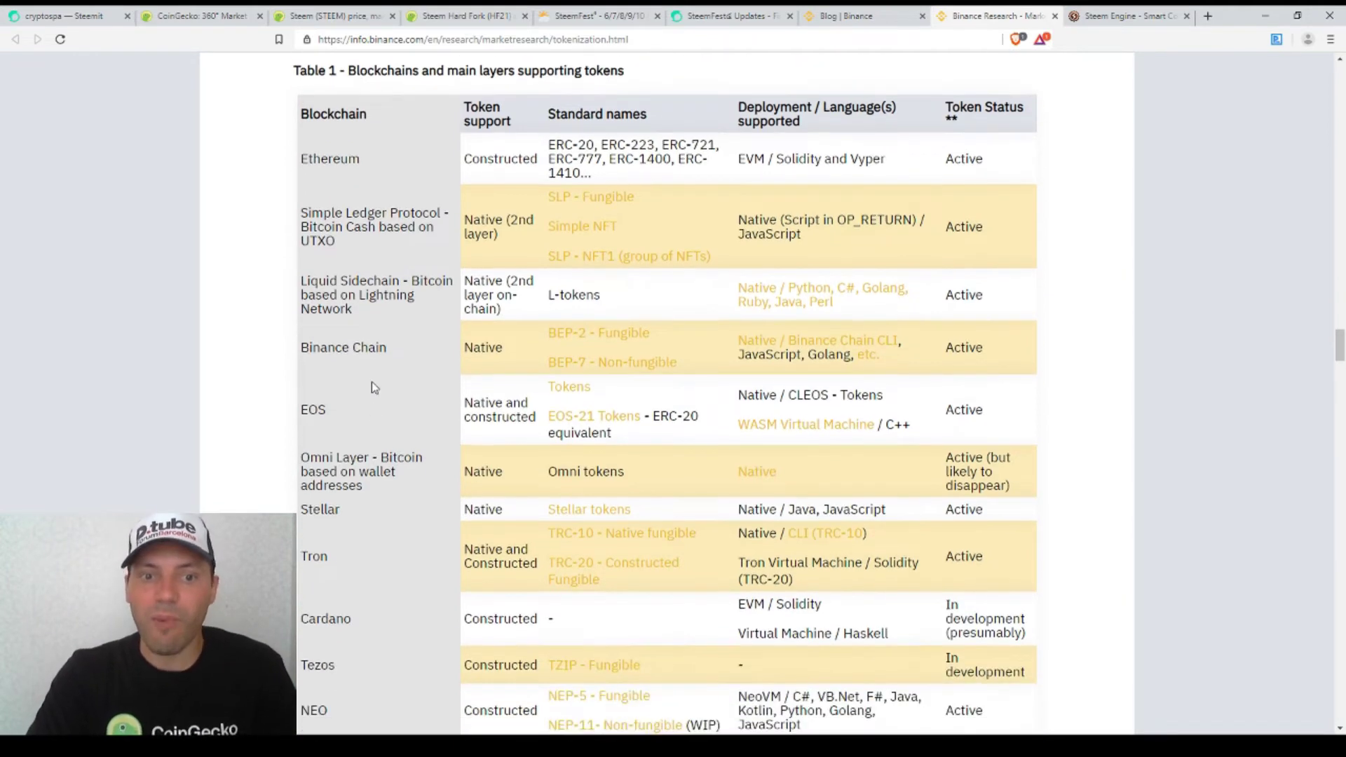
scroll(798, 457, down, 3)
scroll(1062, 454, down, 2)
scroll(1062, 454, down, 3)
scroll(1062, 454, down, 2)
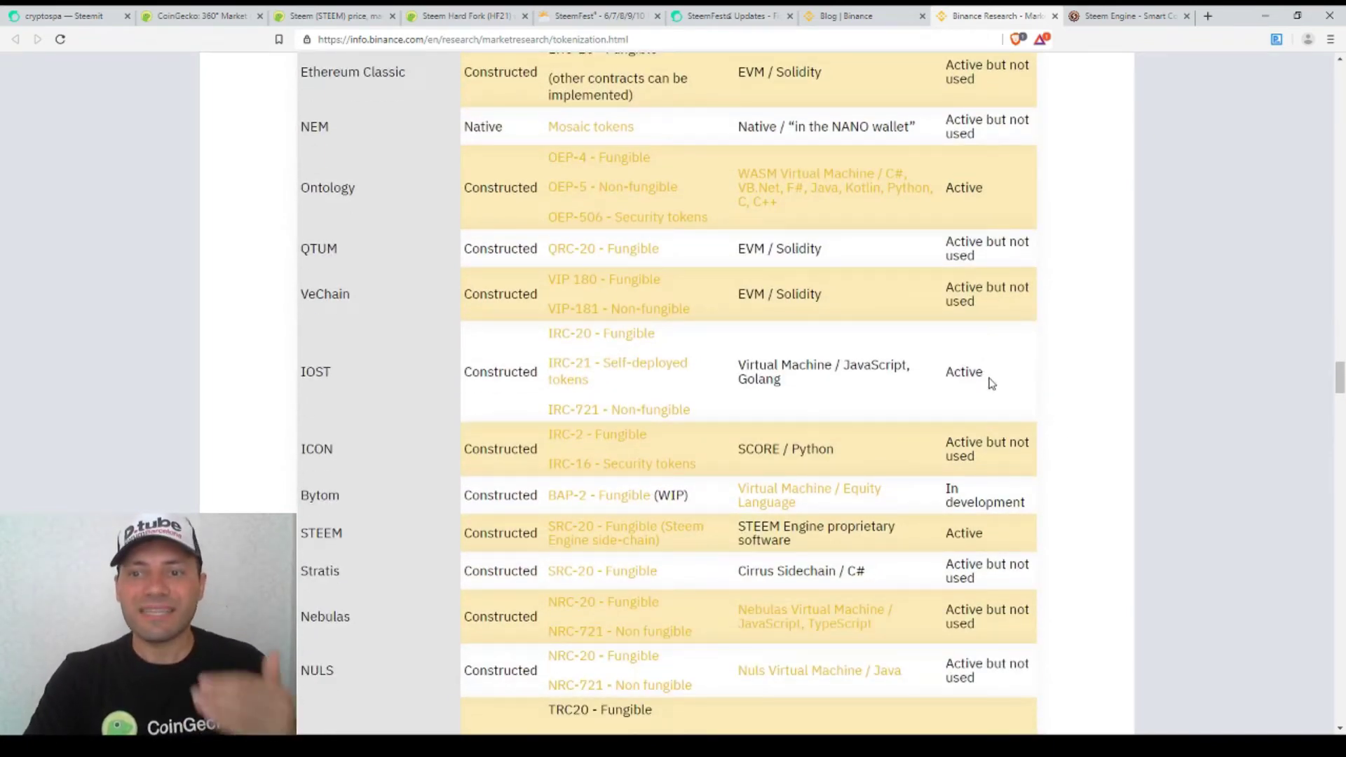
scroll(393, 516, down, 1)
scroll(393, 516, down, 1)
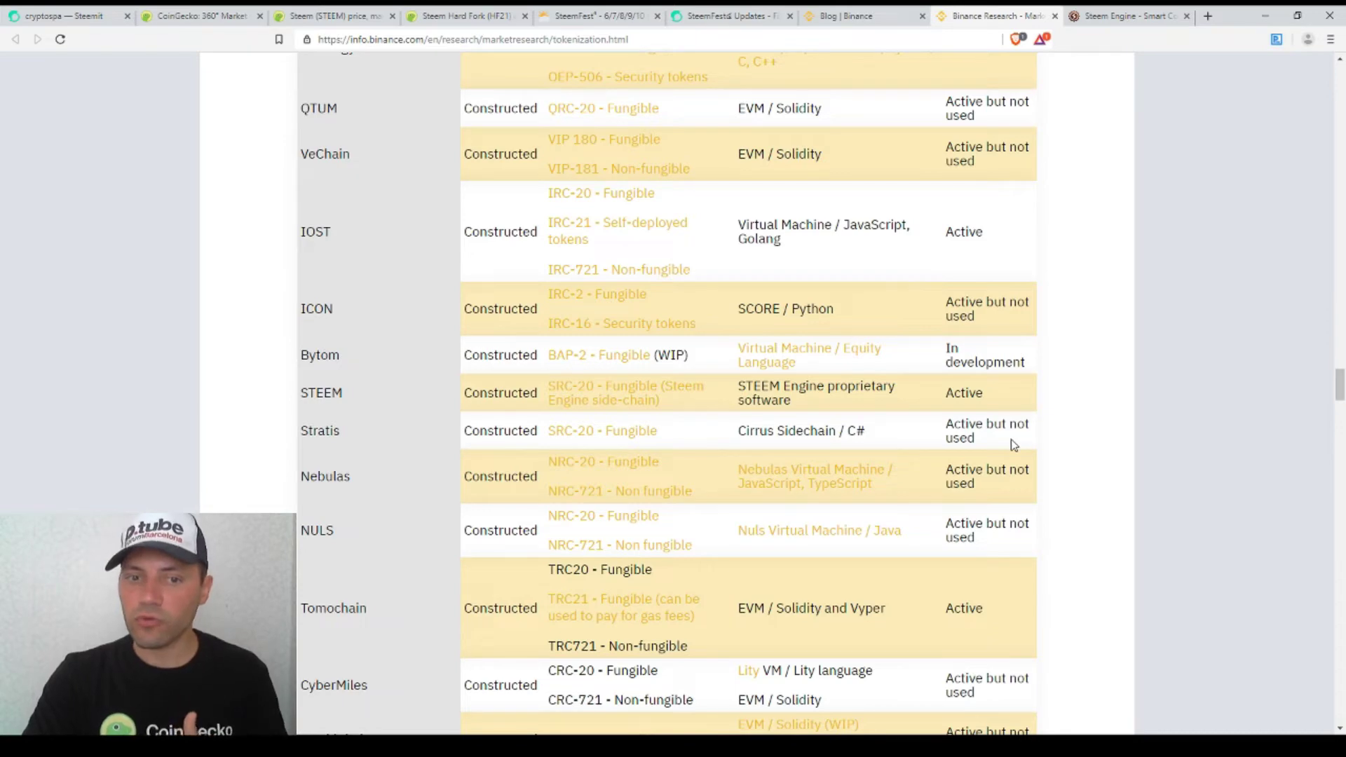
scroll(371, 523, down, 1)
scroll(372, 494, down, 1)
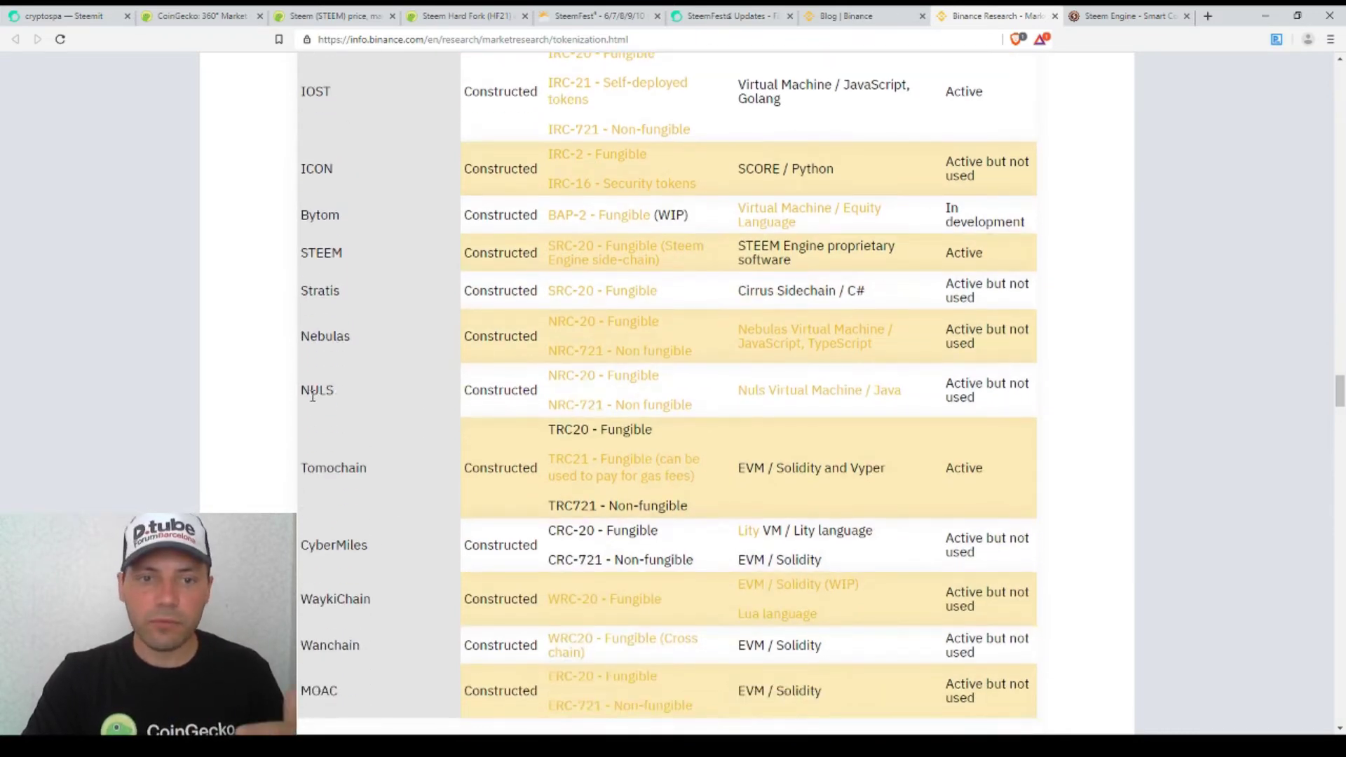
scroll(1021, 399, down, 2)
scroll(1026, 421, up, 4)
scroll(1025, 431, up, 2)
scroll(1029, 446, up, 2)
scroll(1029, 446, up, 1)
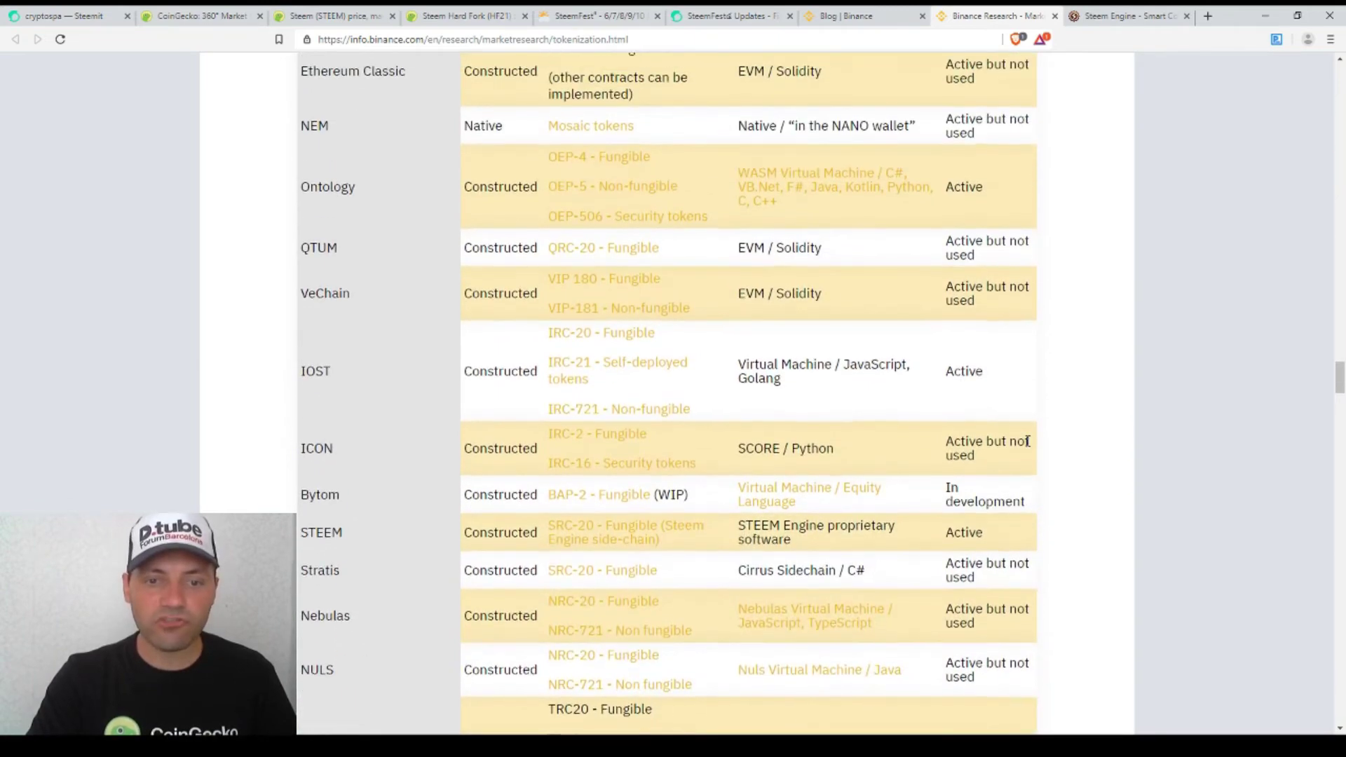
scroll(1000, 431, down, 3)
- After reviewing Table 1 from the top, mark 'Active' in STEEM's Token Status cell
double_click(965, 395)
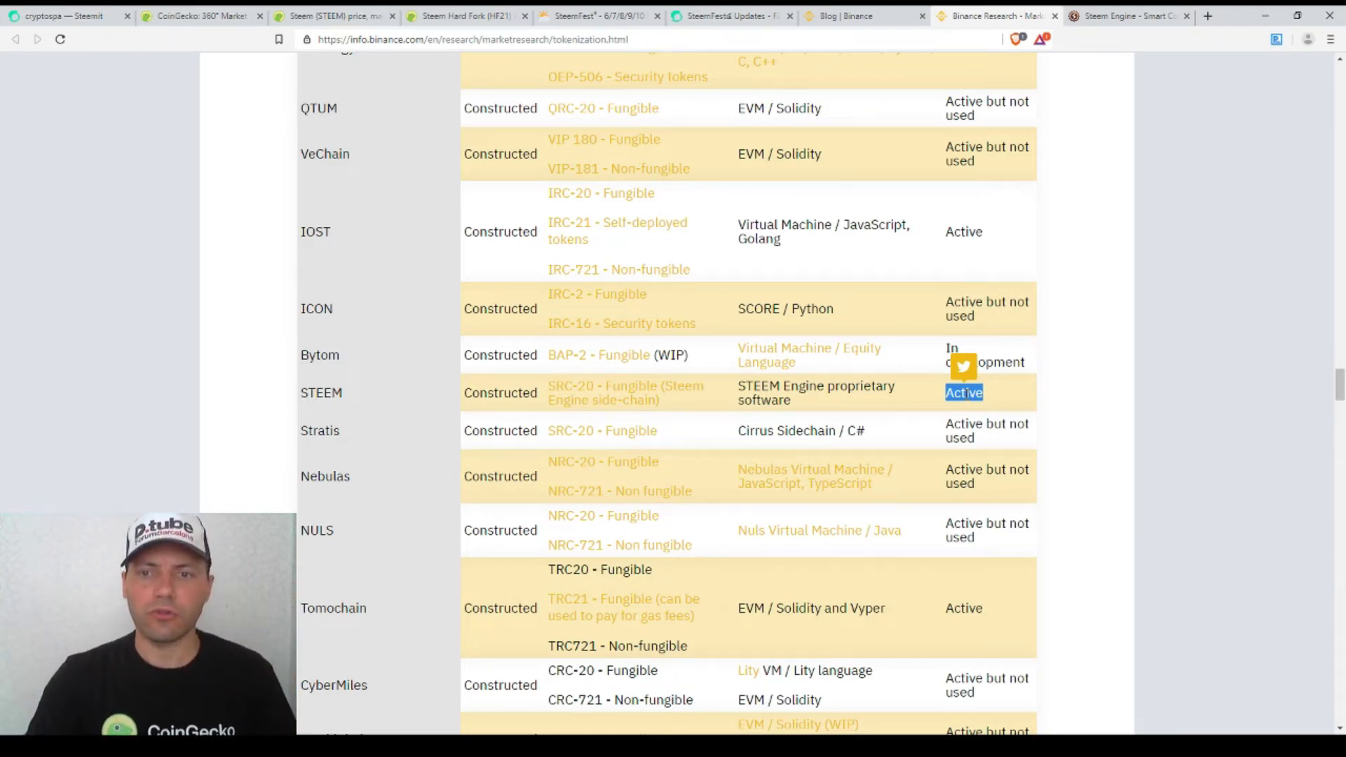
scroll(1093, 406, down, 5)
scroll(1094, 405, down, 5)
scroll(1093, 407, down, 3)
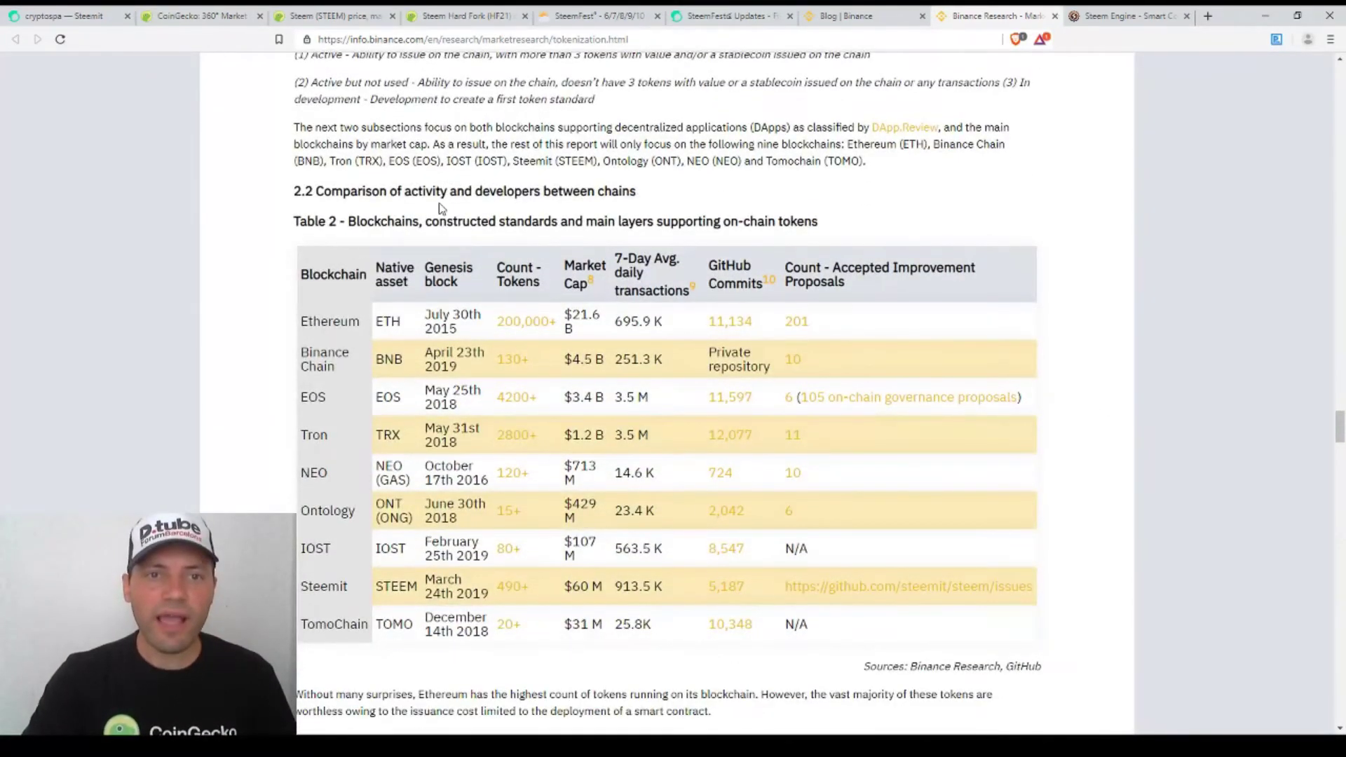
scroll(441, 207, down, 2)
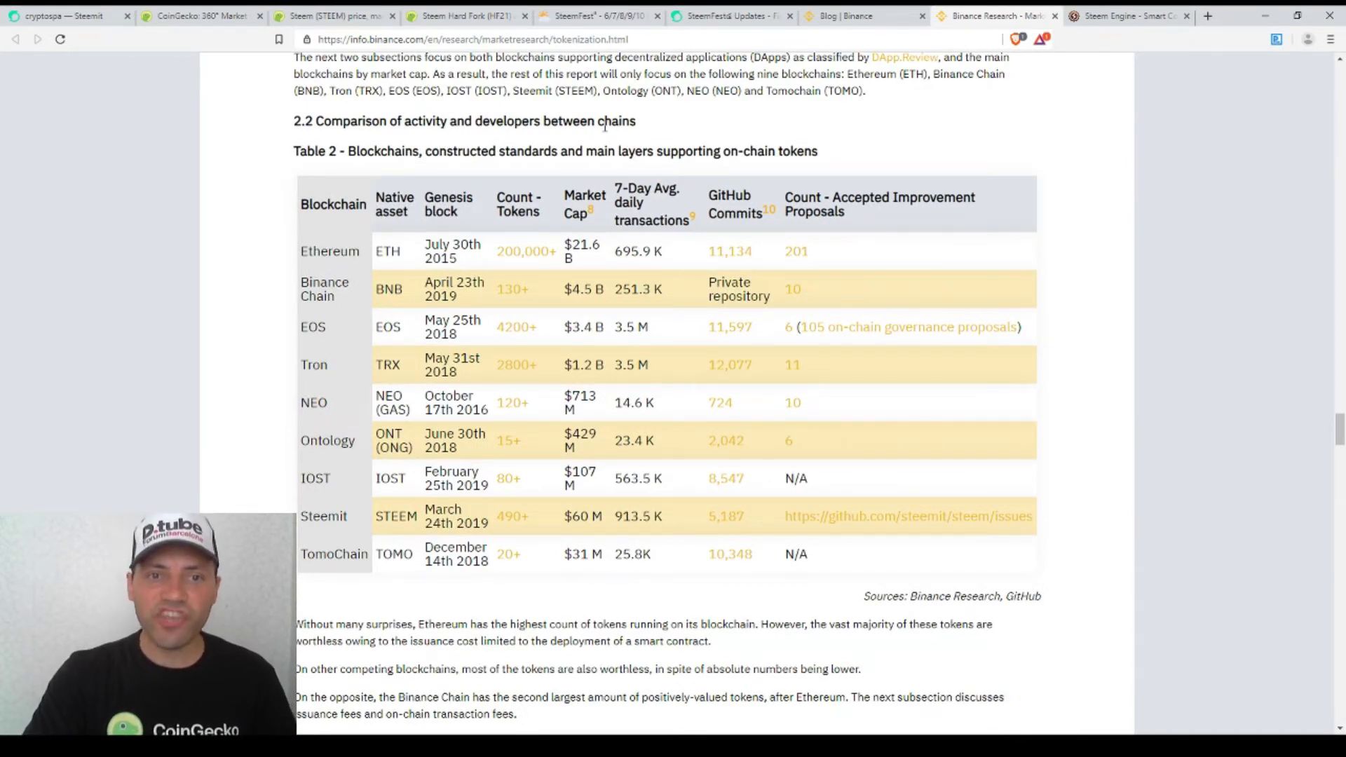
- Highlight 'Ethereum', 'ETH' and '2015' in the first row of Table 2
double_click(326, 253)
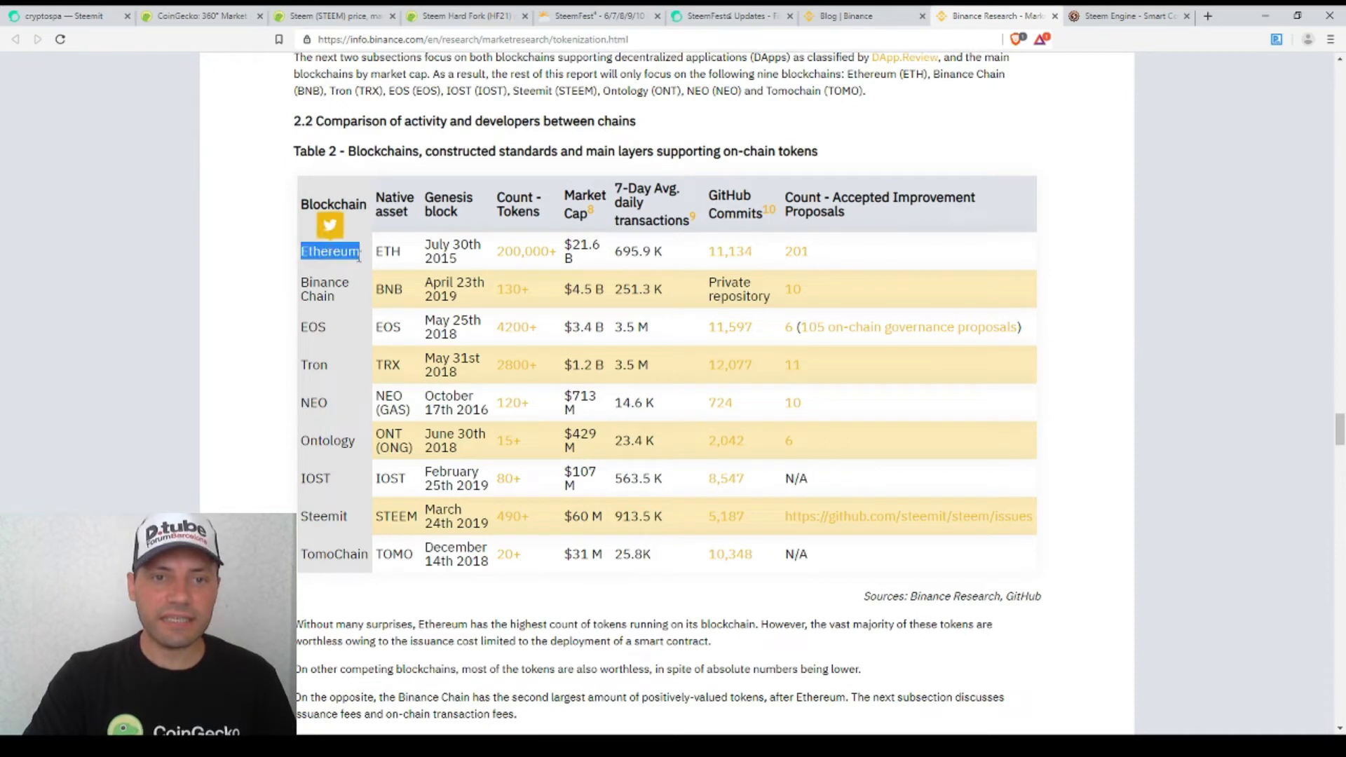
double_click(389, 253)
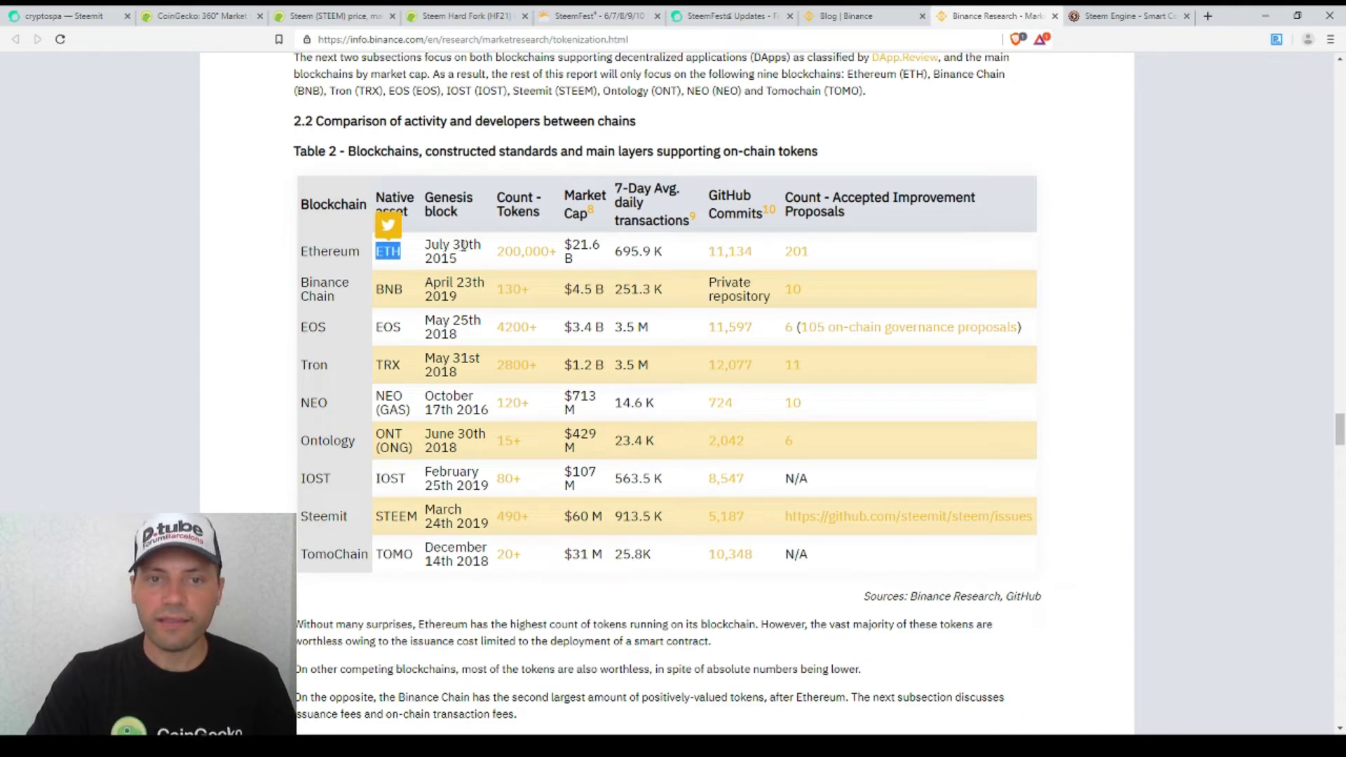
double_click(440, 258)
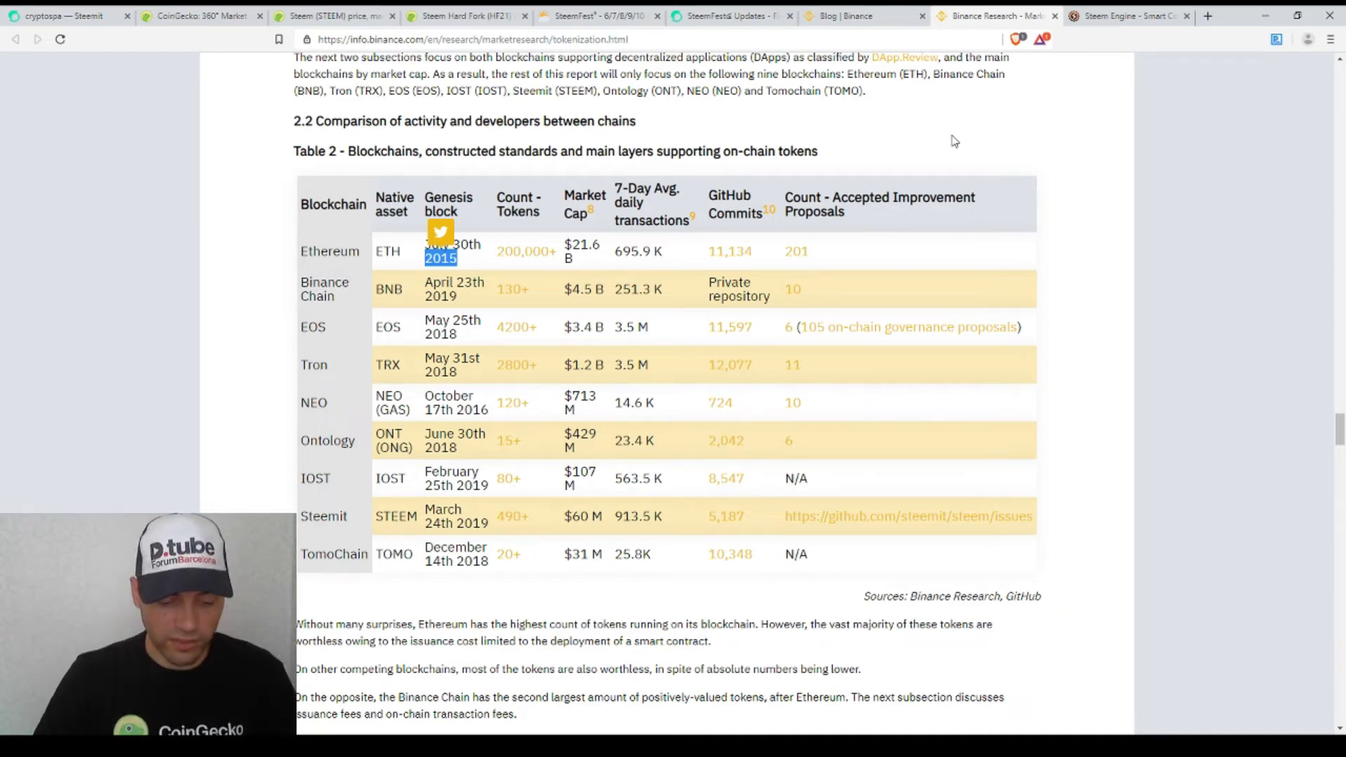
- Search 'scala' and highlight section 1.4's sentence on high gas fees and slow transactions
key(ctrl+f)
text(scala)
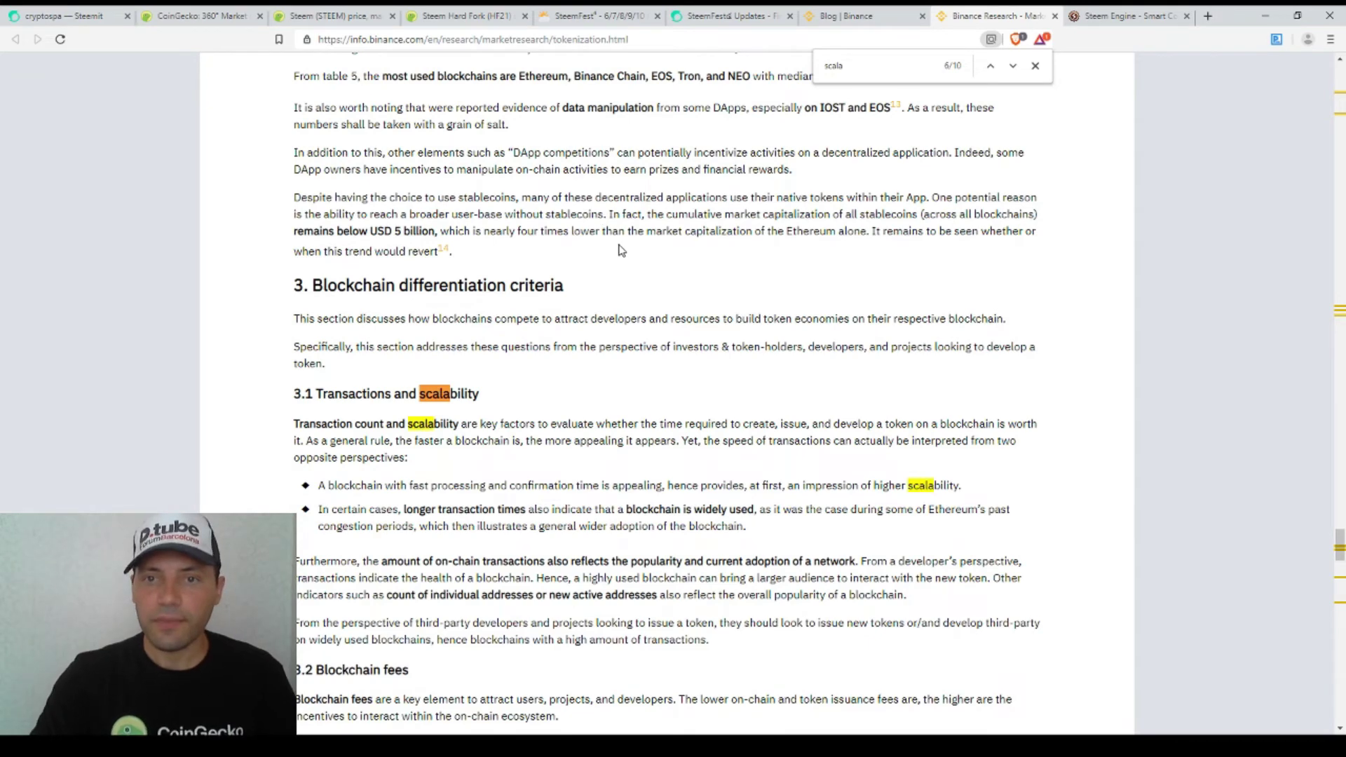
scroll(620, 250, up, 1)
click(992, 65)
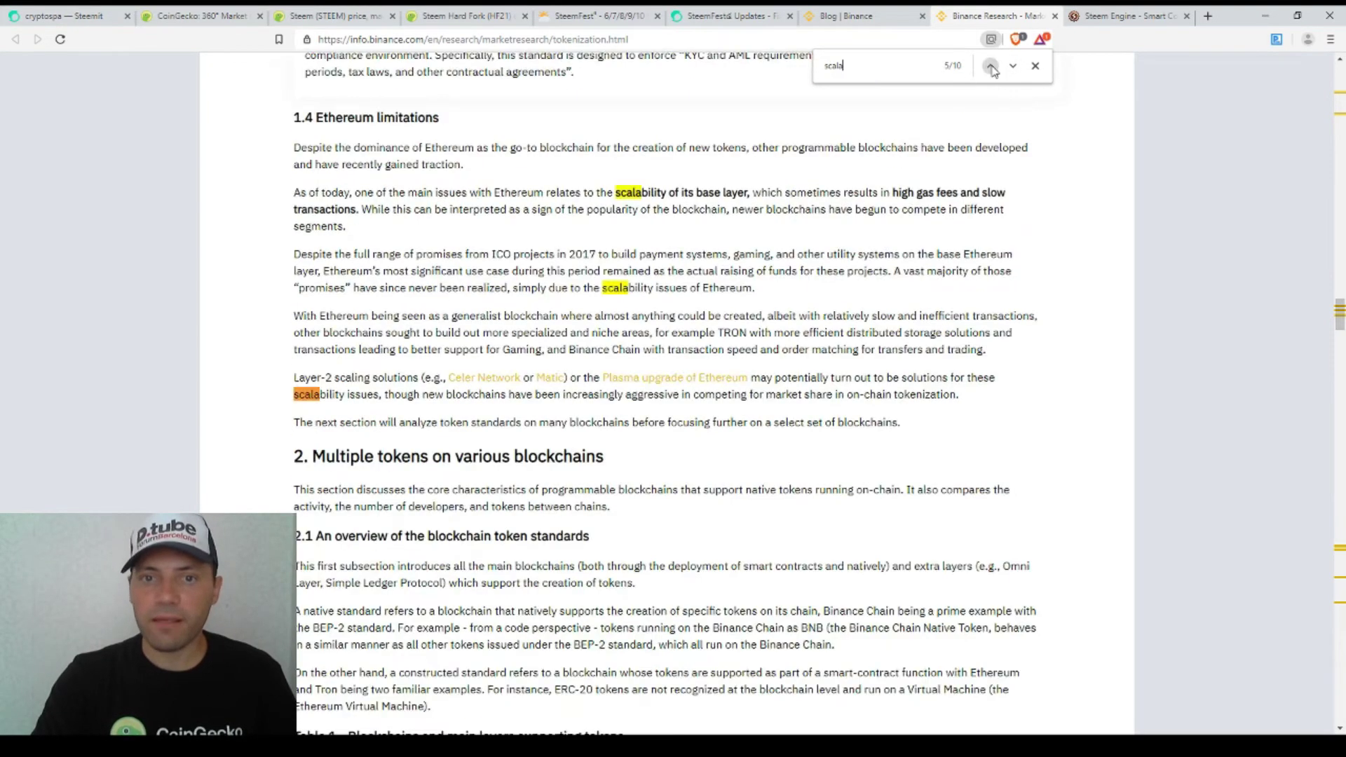
scroll(637, 275, up, 1)
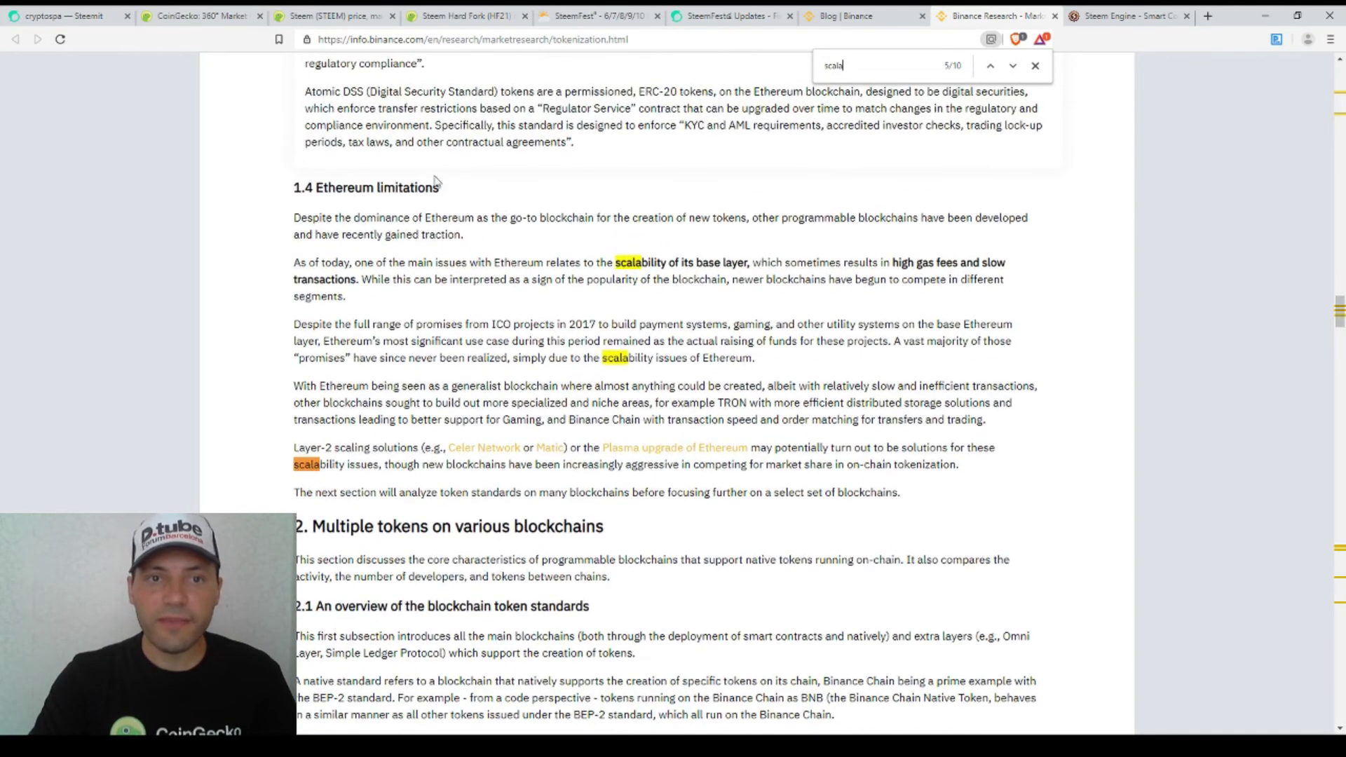
drag(295, 262, 699, 263)
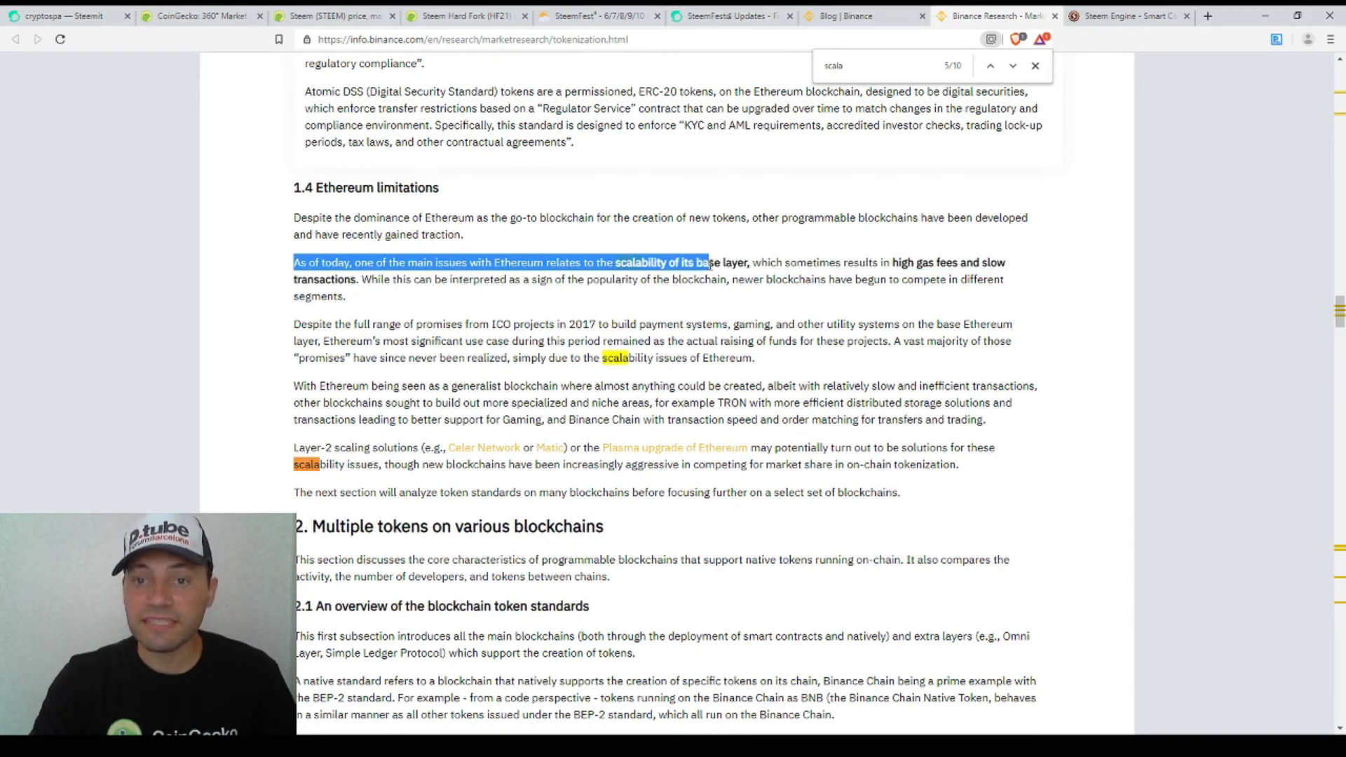
drag(709, 264, 878, 278)
drag(295, 263, 359, 281)
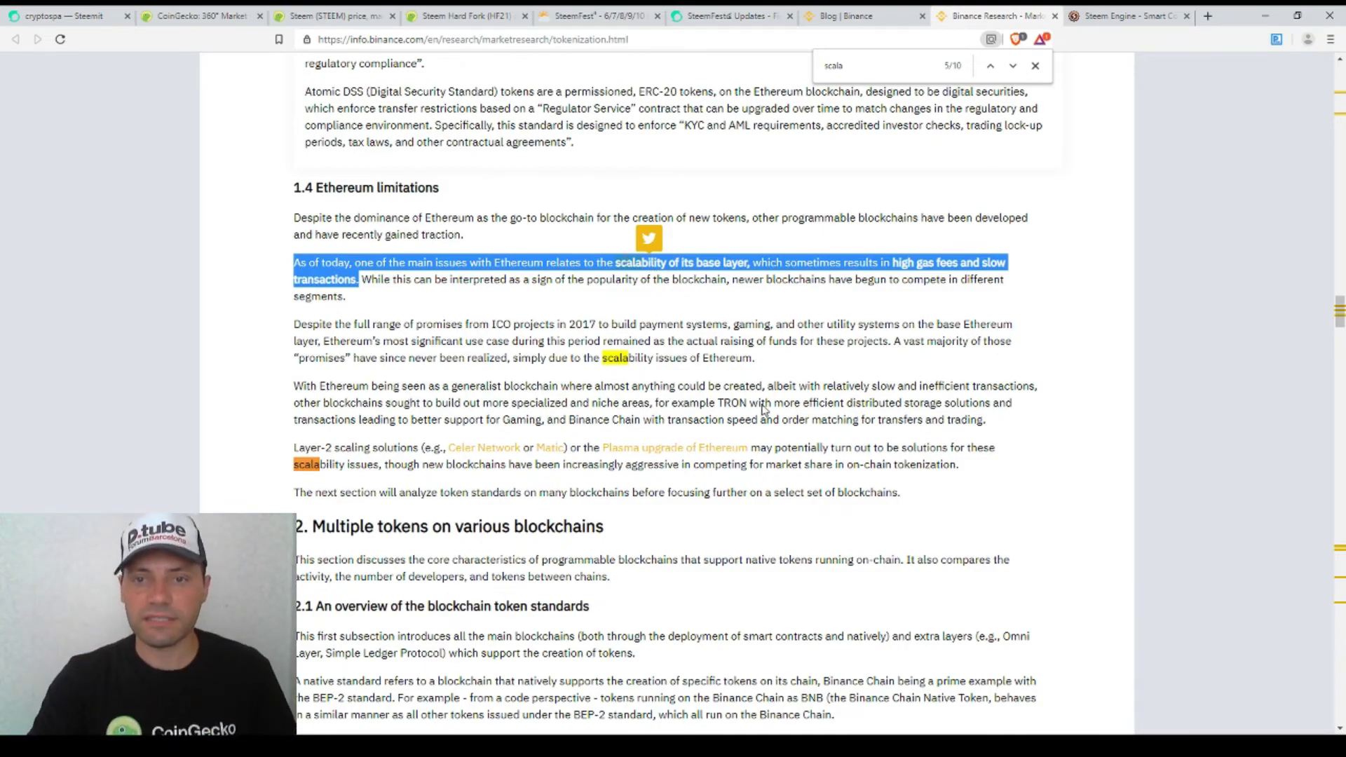
scroll(694, 368, down, 5)
scroll(737, 369, down, 8)
scroll(795, 366, down, 8)
scroll(795, 366, down, 8)
scroll(795, 366, down, 8)
scroll(795, 367, down, 8)
scroll(795, 367, down, 6)
scroll(795, 367, down, 6)
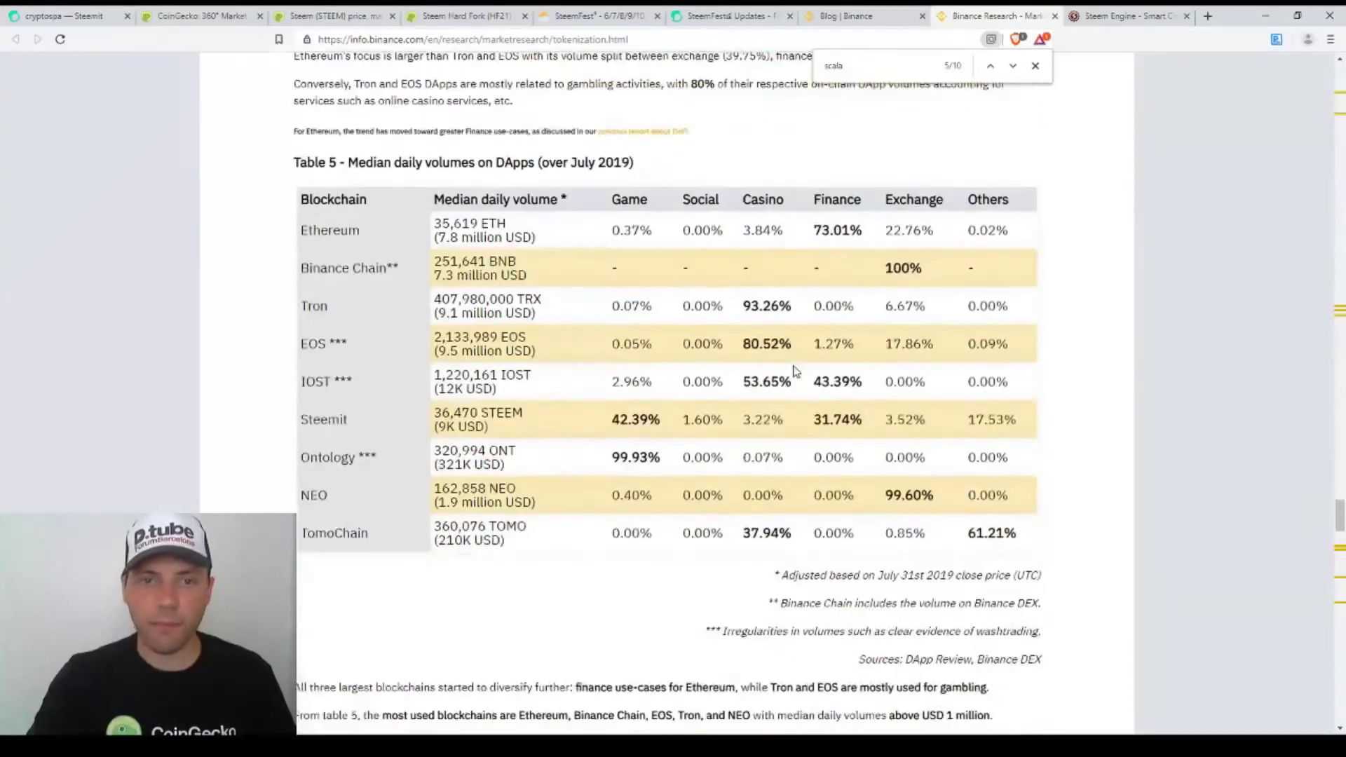
scroll(795, 366, down, 2)
scroll(795, 366, up, 6)
scroll(794, 366, up, 6)
scroll(795, 367, up, 8)
scroll(795, 366, up, 2)
scroll(795, 366, up, 6)
scroll(795, 366, up, 4)
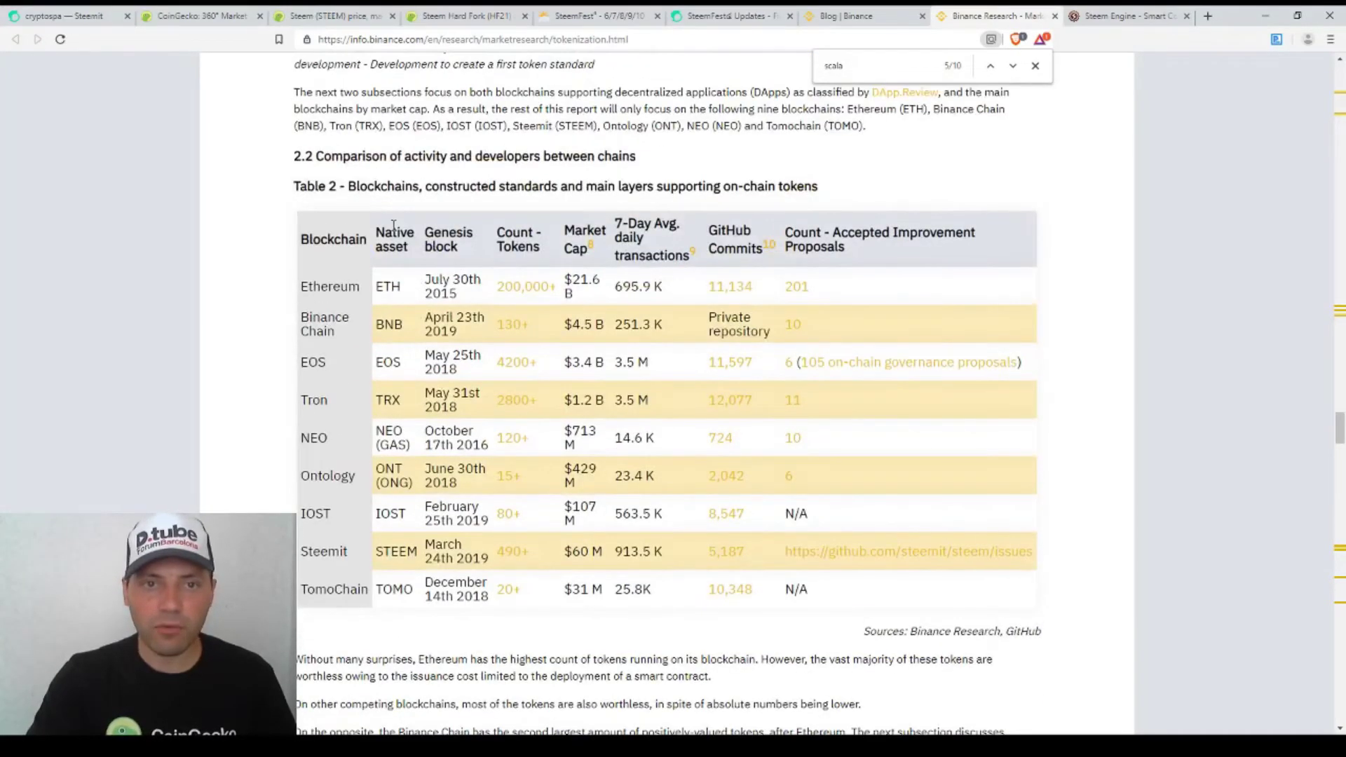
scroll(439, 160, down, 3)
scroll(526, 210, down, 1)
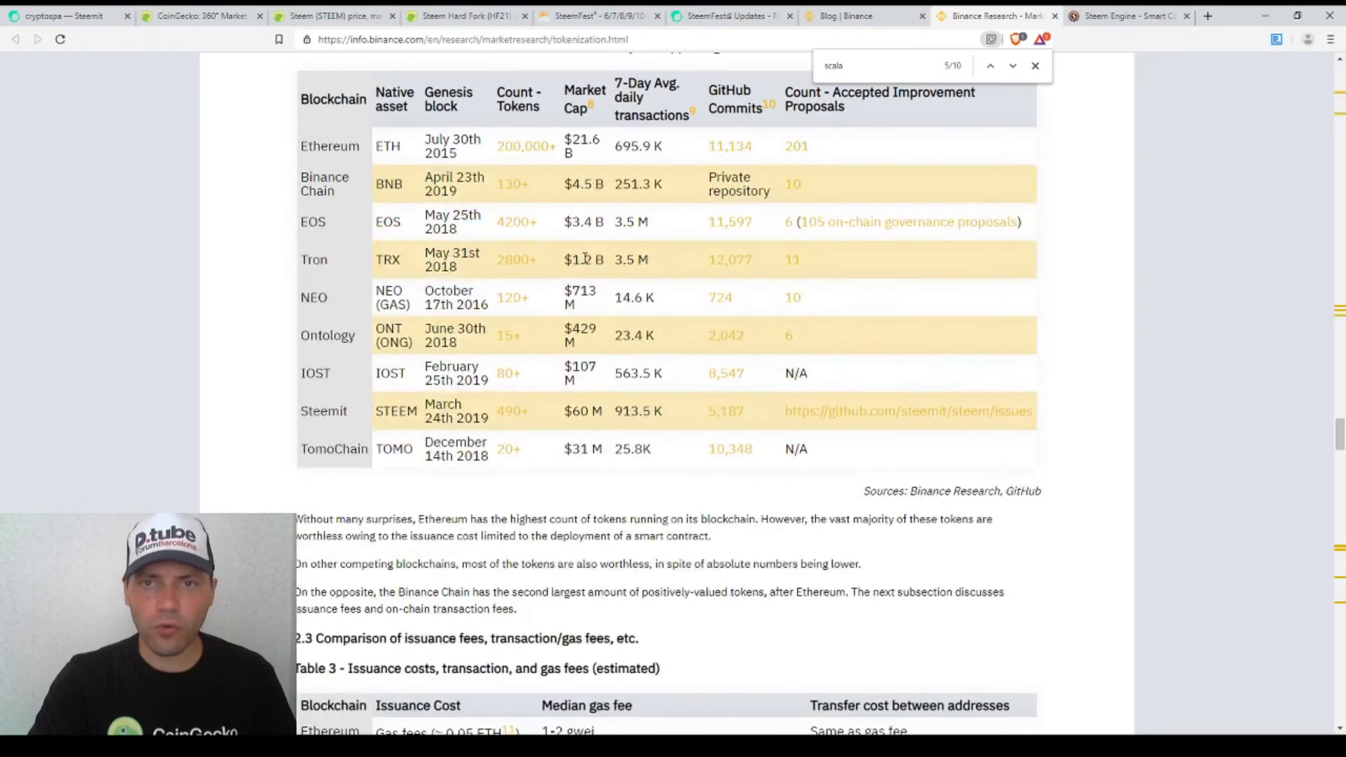
- Close the find bar to get back to Table 2 and the section 2.2 title
click(1035, 65)
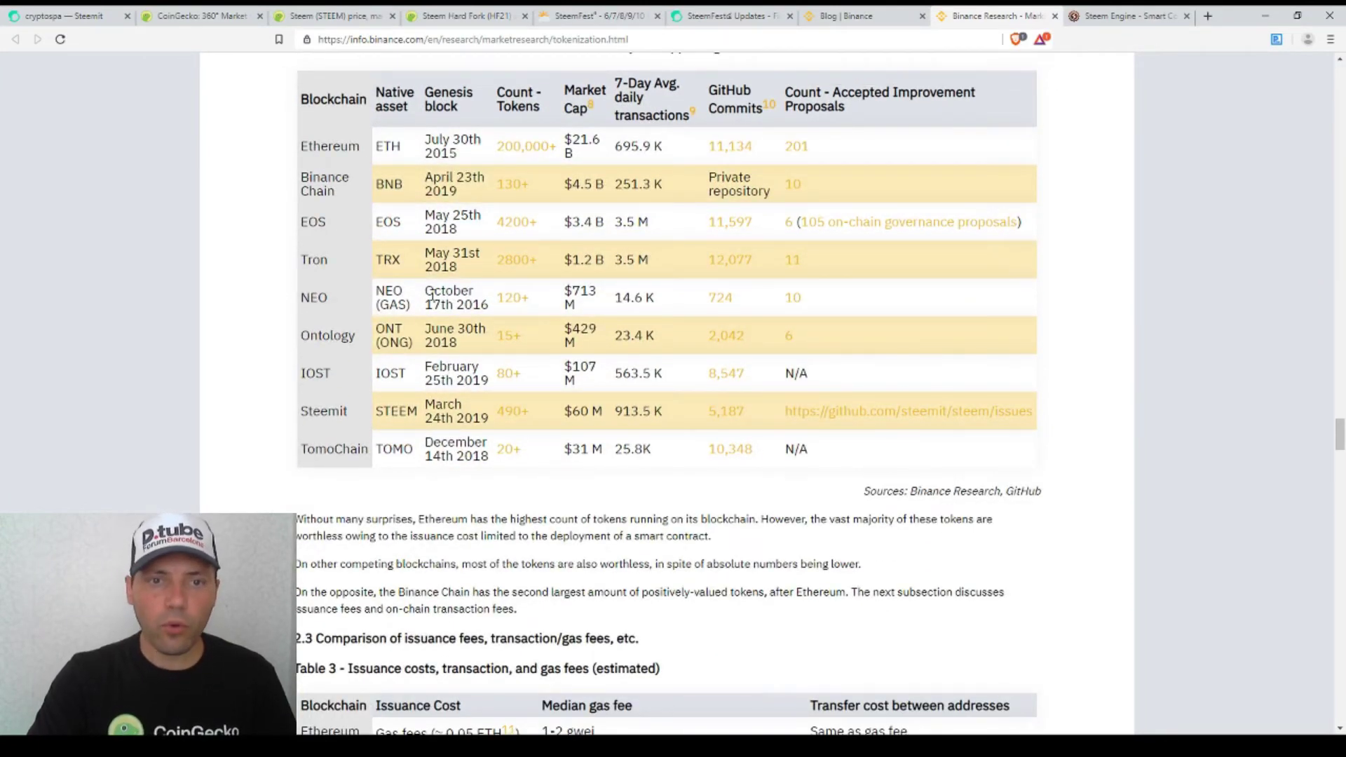
scroll(429, 300, up, 2)
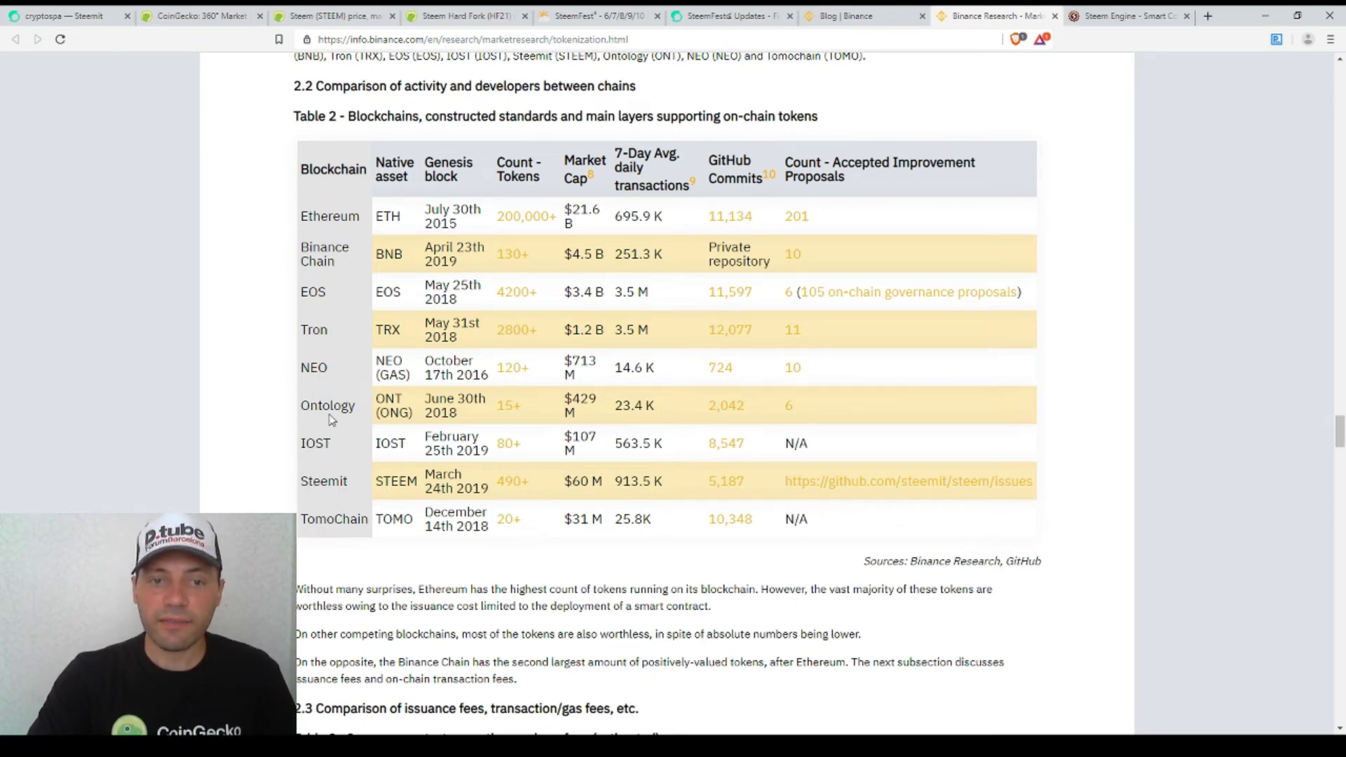
scroll(513, 417, down, 1)
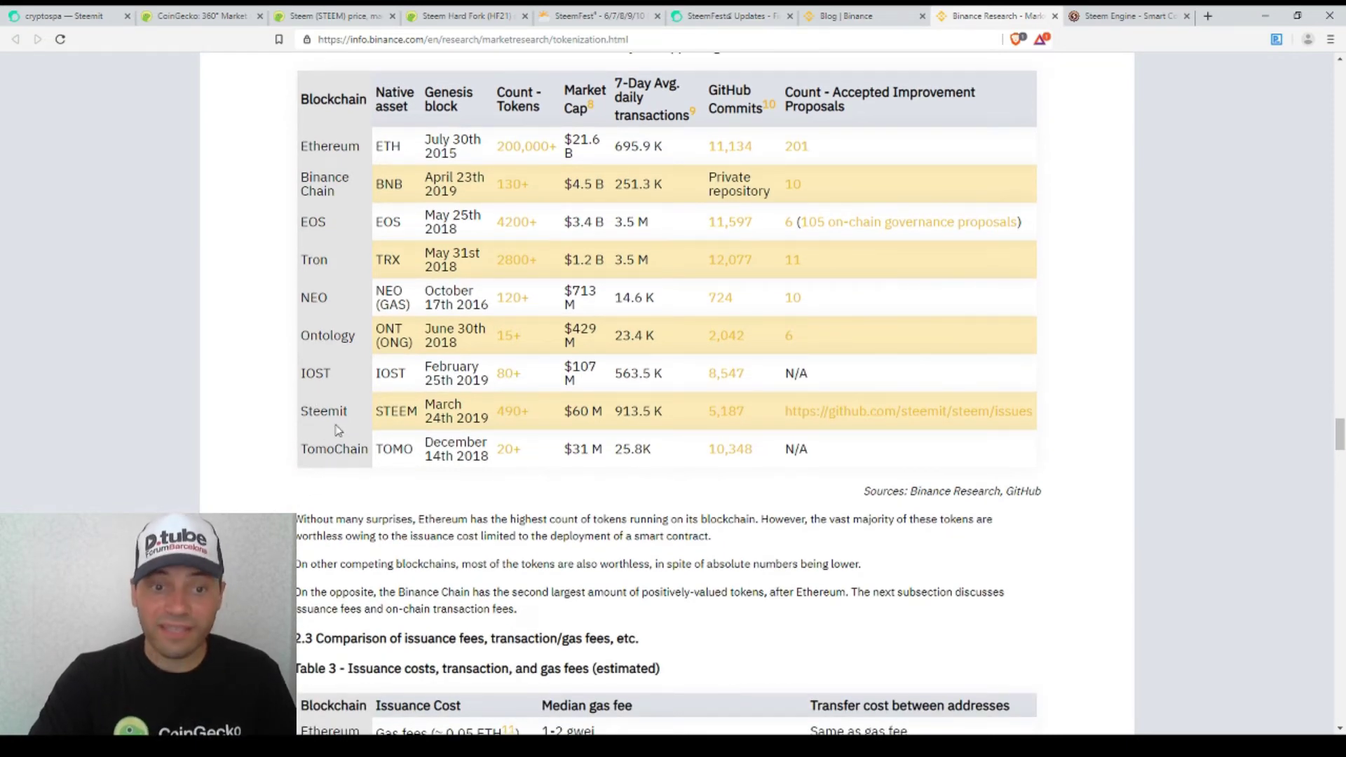
scroll(412, 412, down, 1)
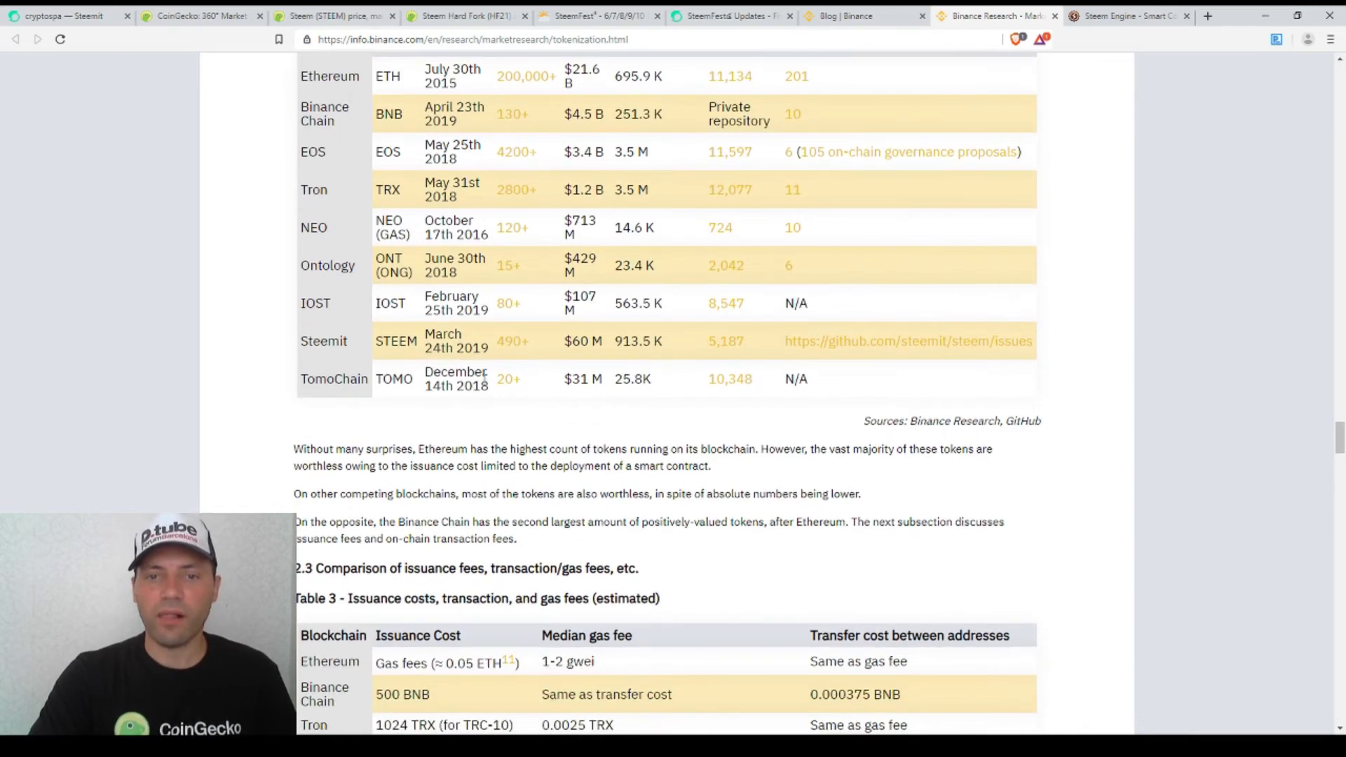
scroll(490, 383, up, 1)
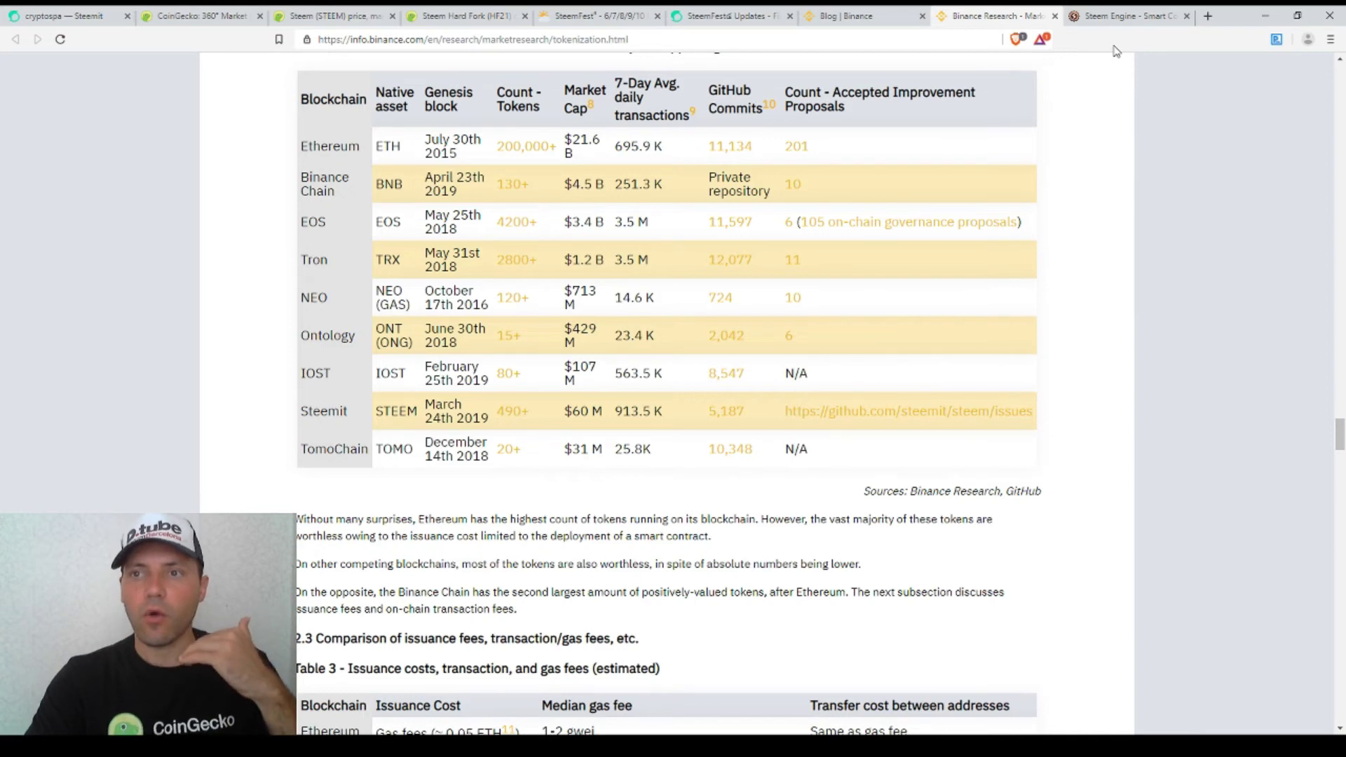
click(1111, 16)
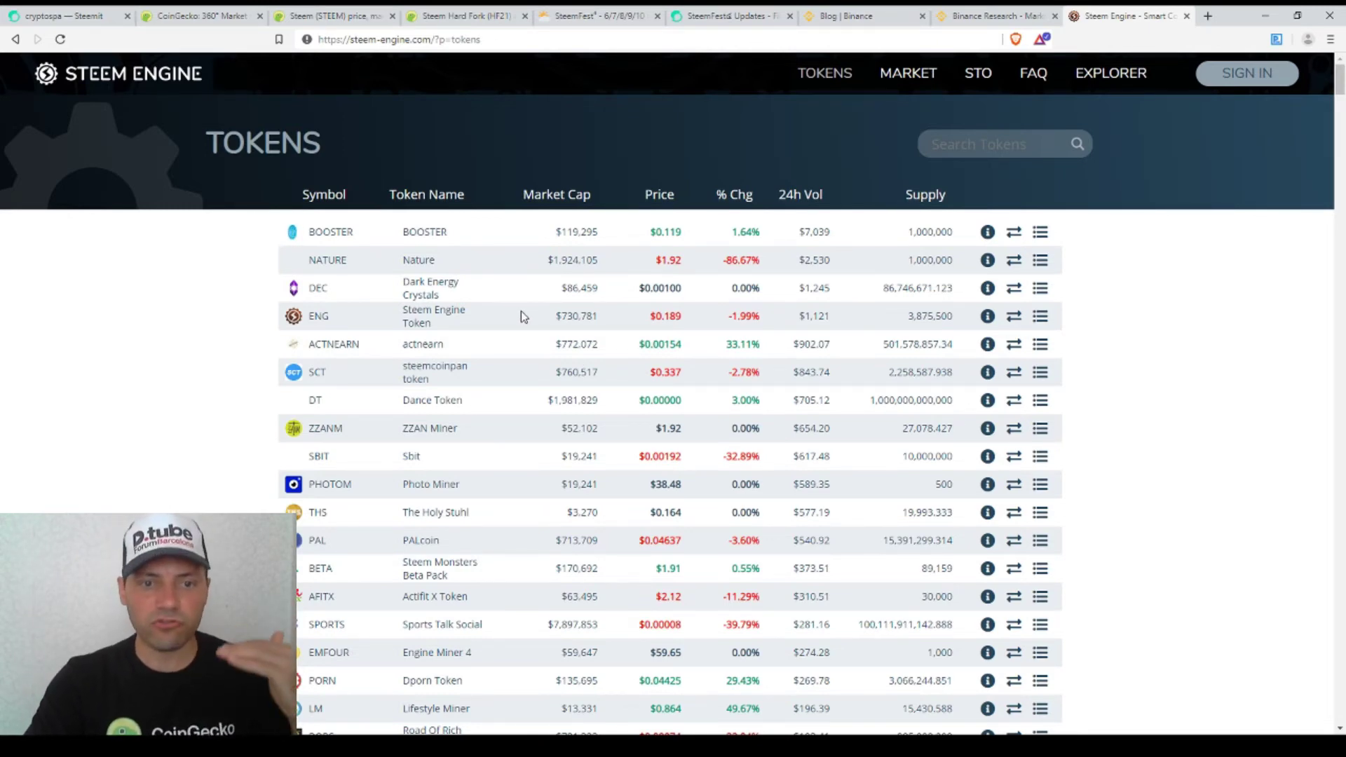
scroll(521, 311, down, 5)
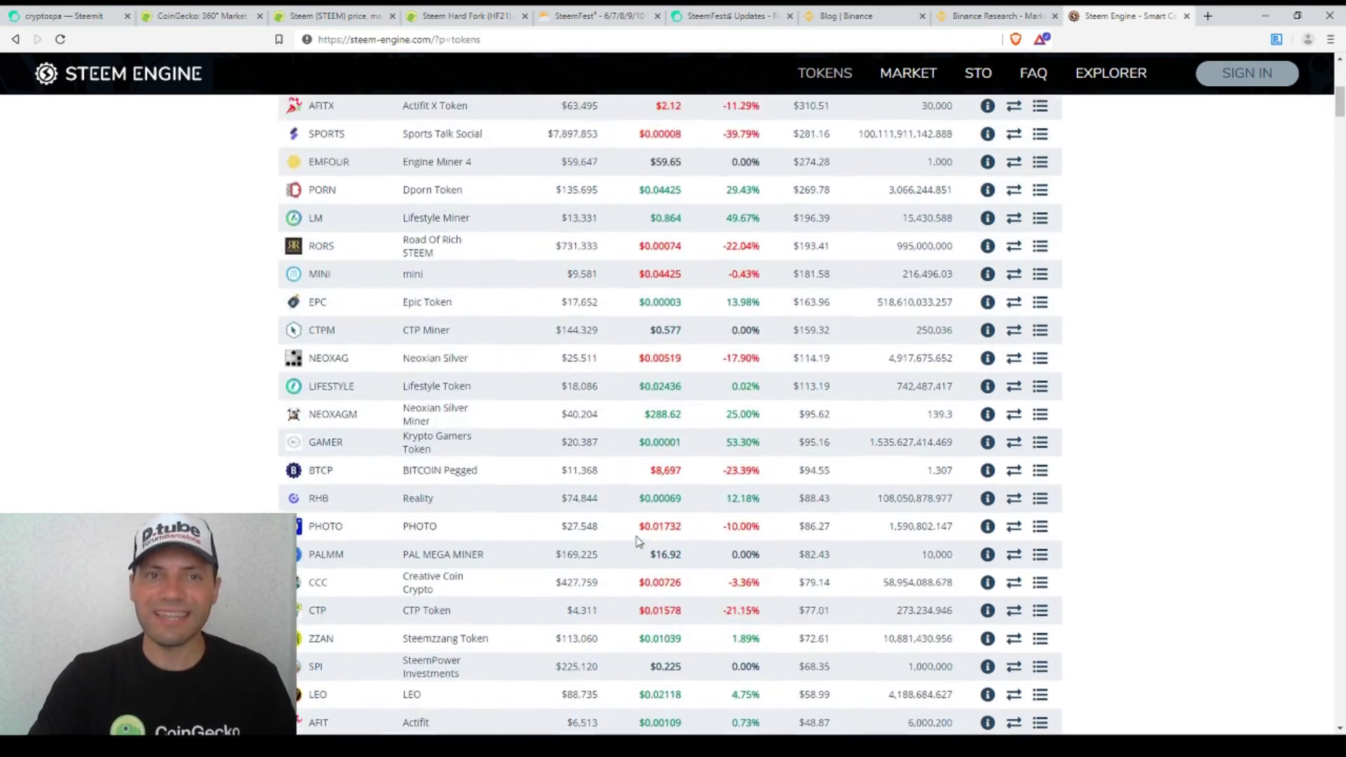
scroll(548, 564, up, 5)
scroll(631, 421, up, 3)
click(993, 16)
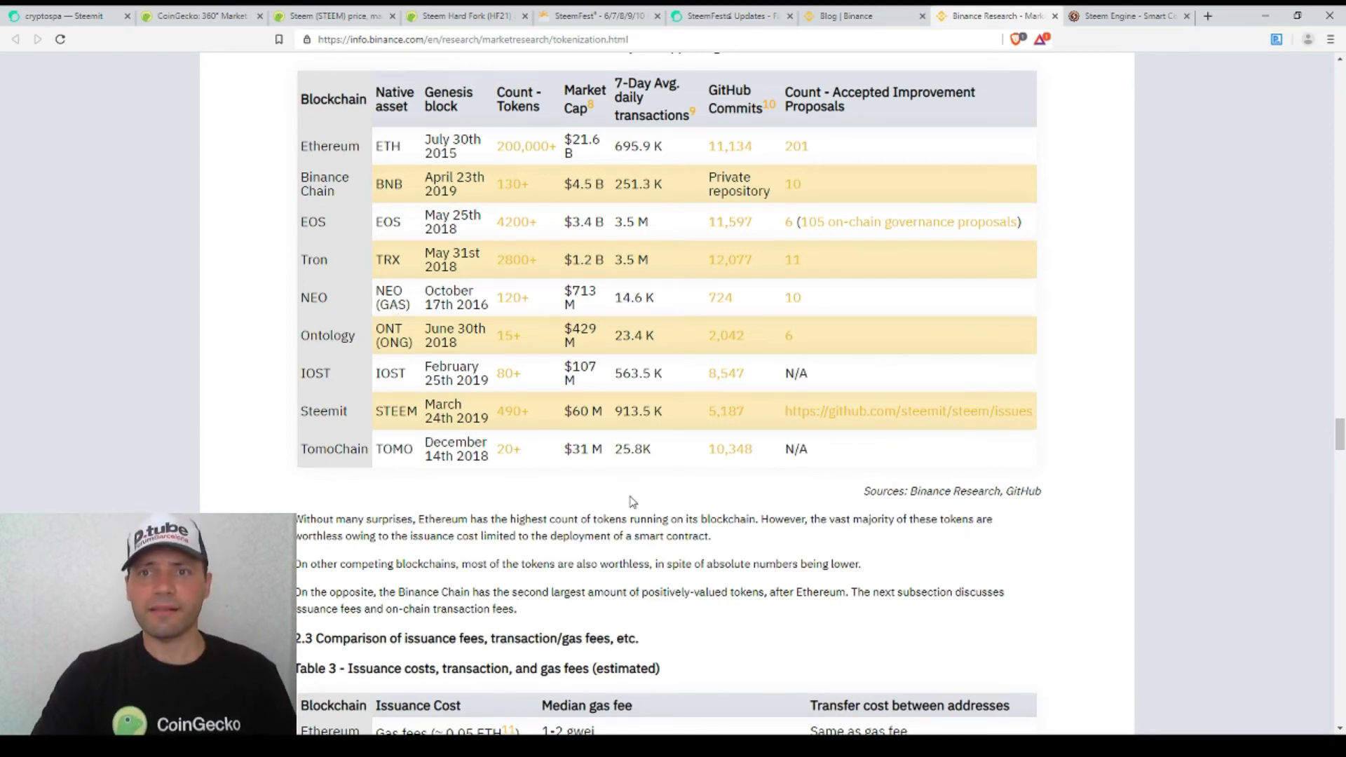
- Glance at the Binance blog, then highlight 'Steemit' in Table 2
click(847, 16)
scroll(624, 310, up, 3)
scroll(623, 309, up, 5)
scroll(623, 309, up, 3)
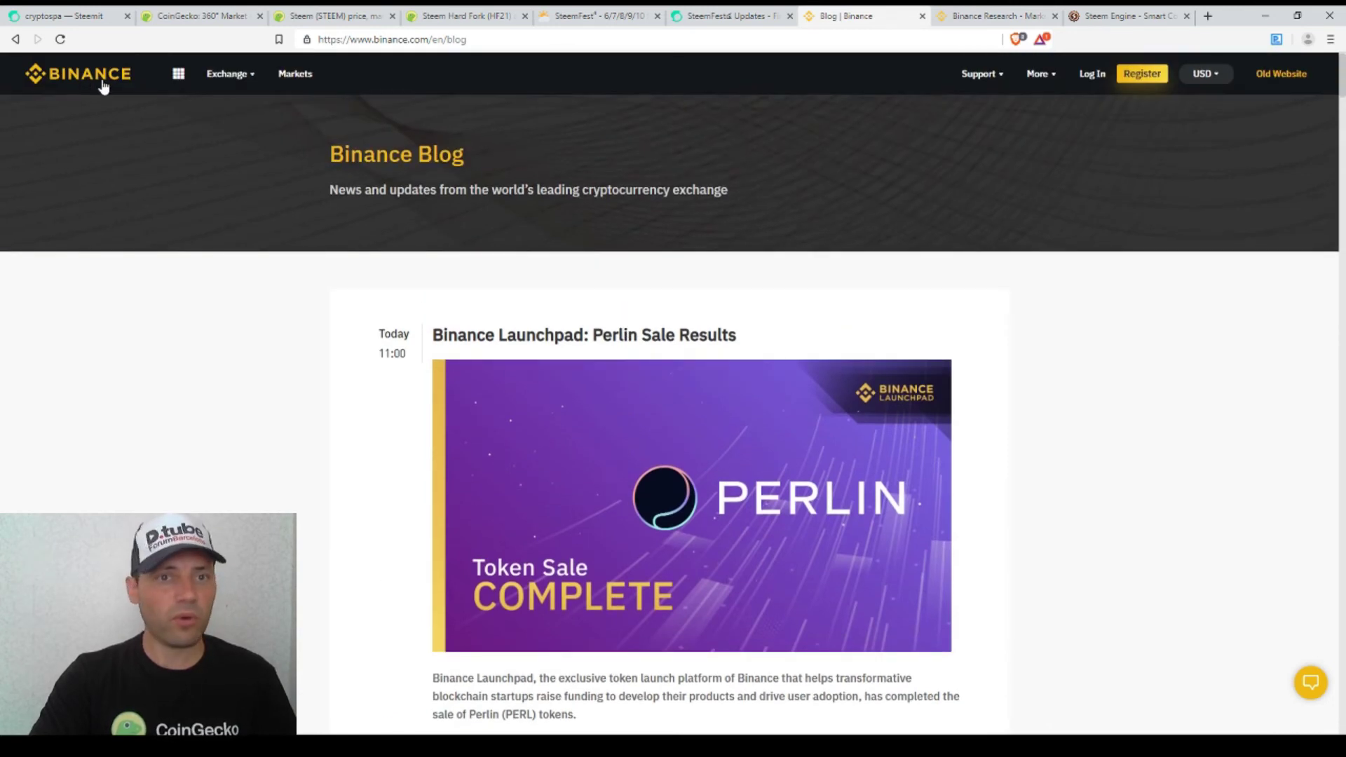
click(994, 16)
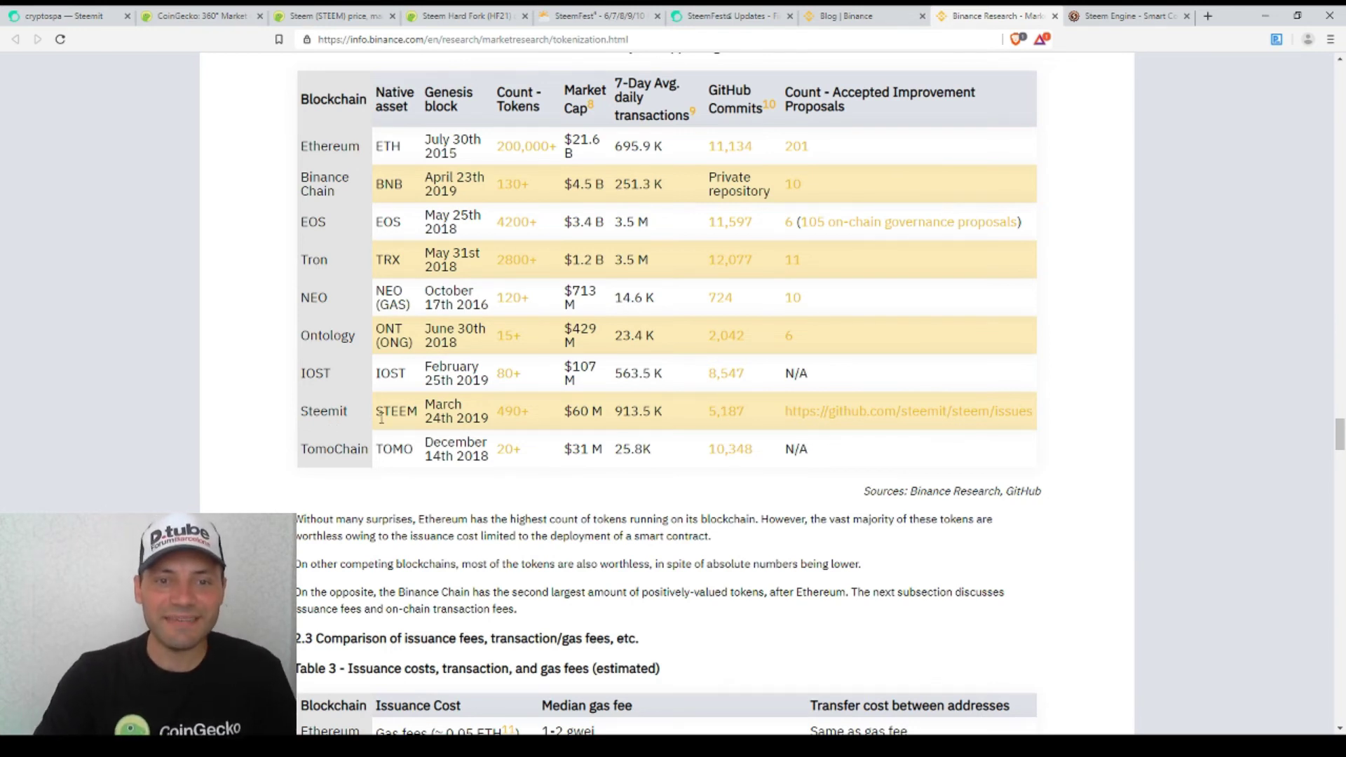
double_click(327, 410)
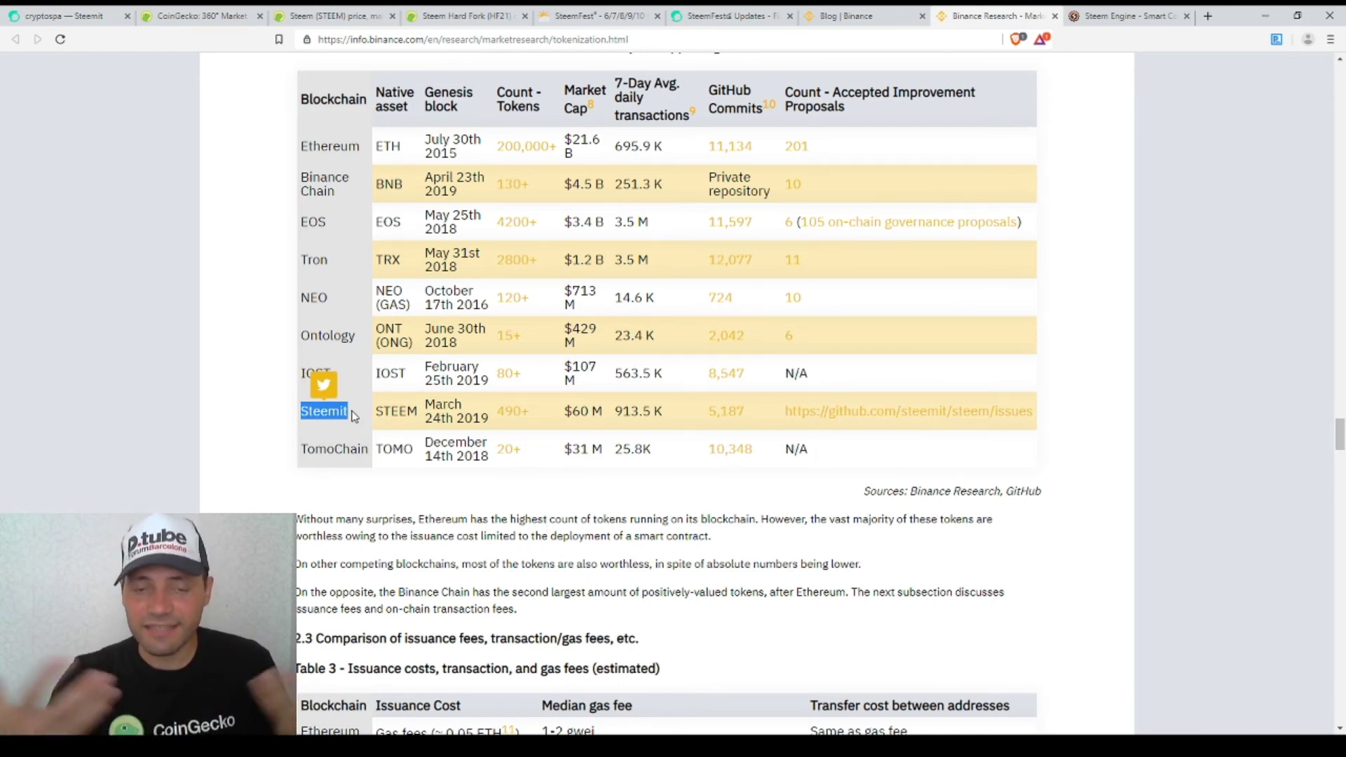
scroll(407, 426, down, 3)
scroll(371, 335, down, 1)
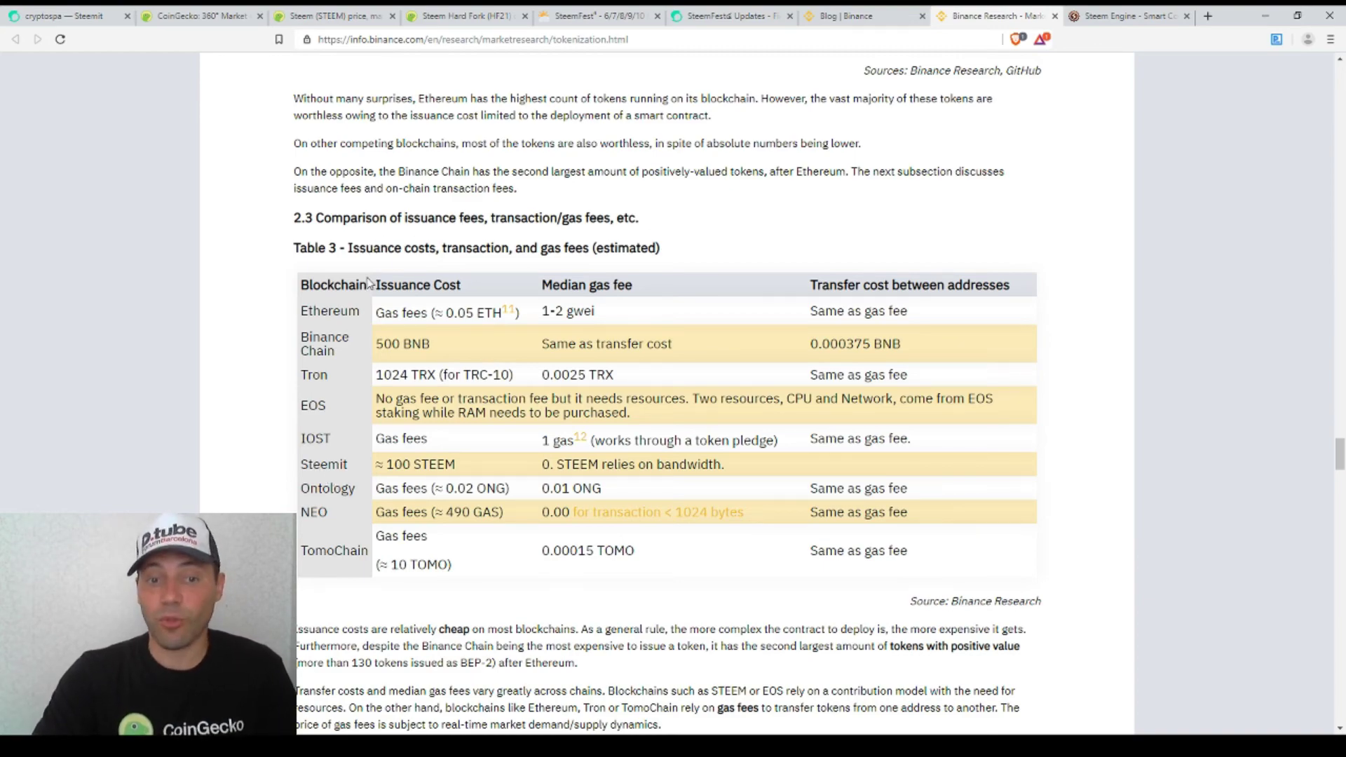
scroll(629, 527, down, 10)
scroll(628, 526, down, 8)
scroll(629, 589, down, 3)
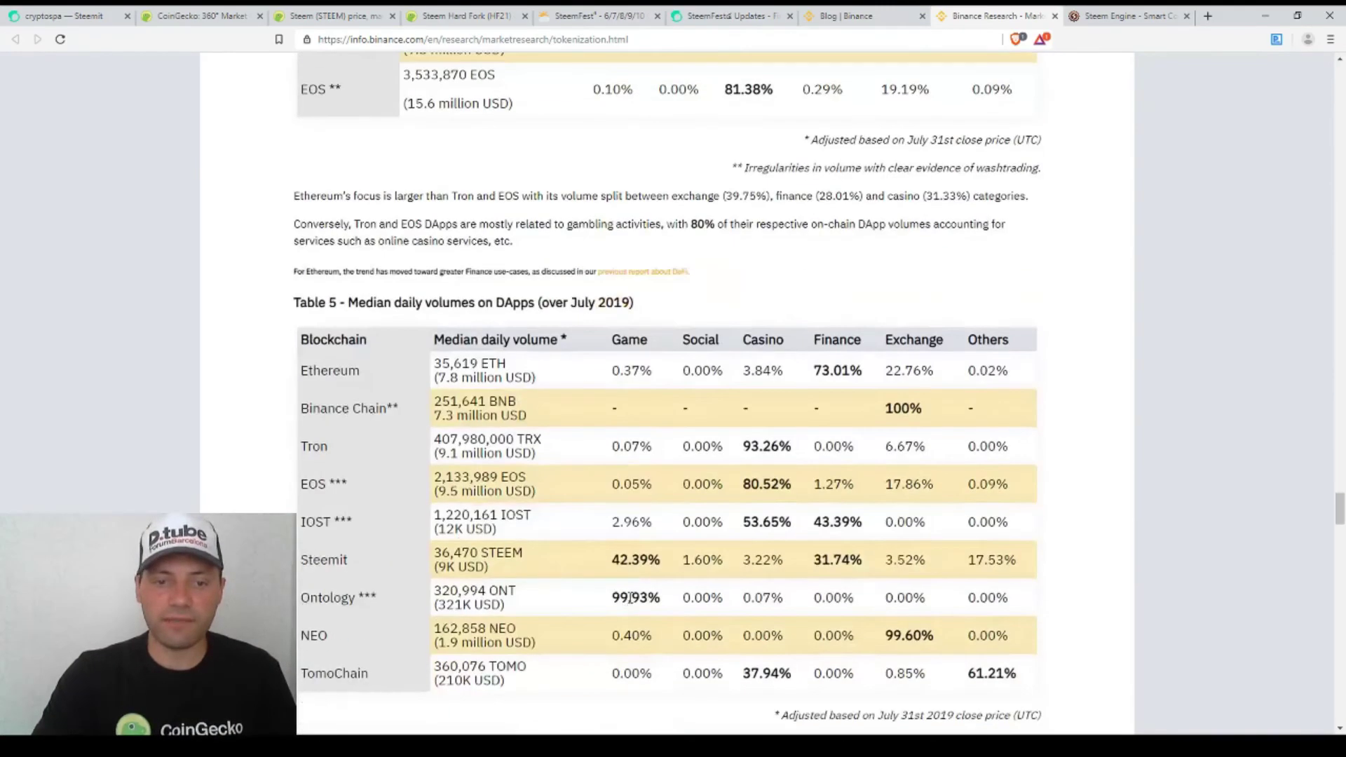
scroll(633, 592, down, 3)
scroll(635, 592, down, 2)
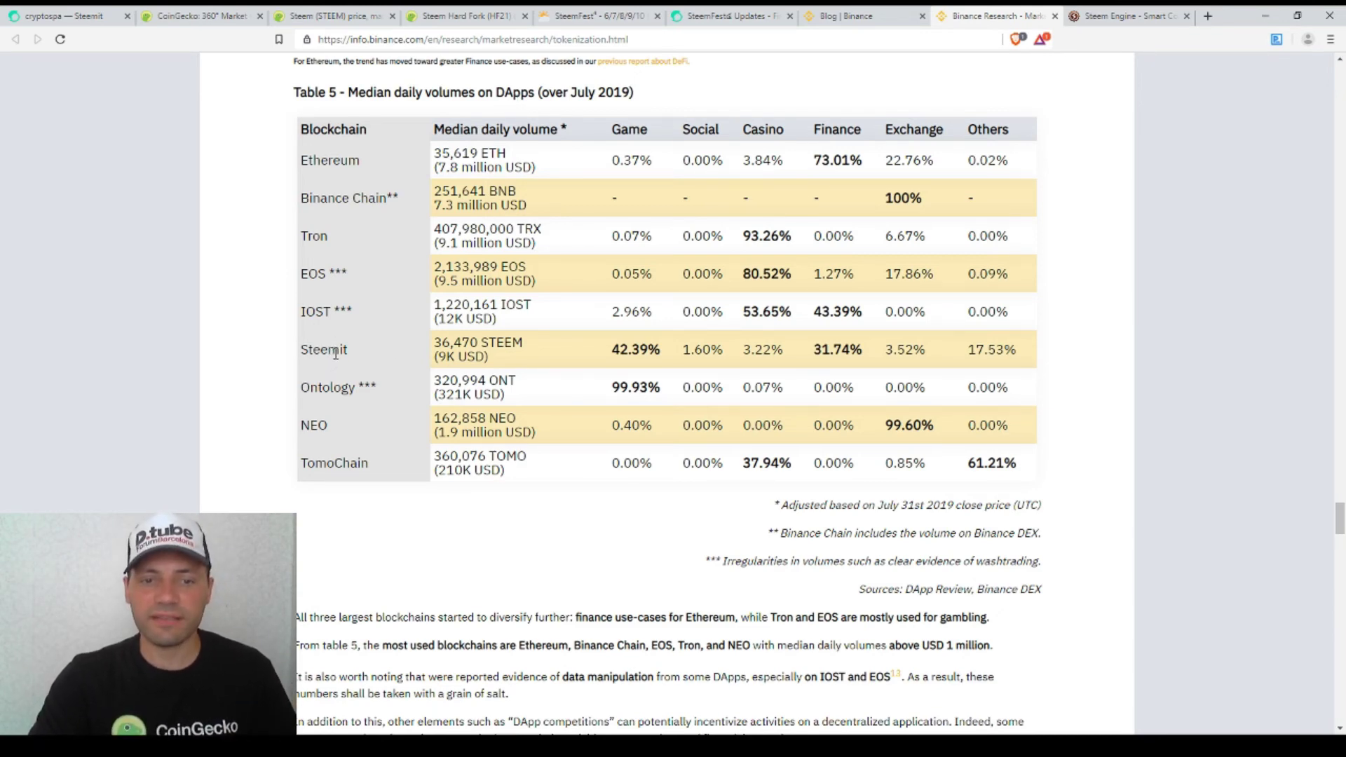
scroll(421, 394, up, 6)
scroll(596, 493, up, 8)
scroll(596, 493, up, 5)
scroll(631, 494, up, 5)
scroll(652, 494, up, 5)
scroll(681, 497, up, 5)
scroll(681, 498, up, 6)
scroll(681, 497, up, 6)
scroll(686, 516, up, 3)
scroll(690, 520, up, 3)
scroll(690, 521, up, 5)
scroll(689, 521, up, 5)
scroll(695, 521, up, 5)
scroll(736, 527, up, 3)
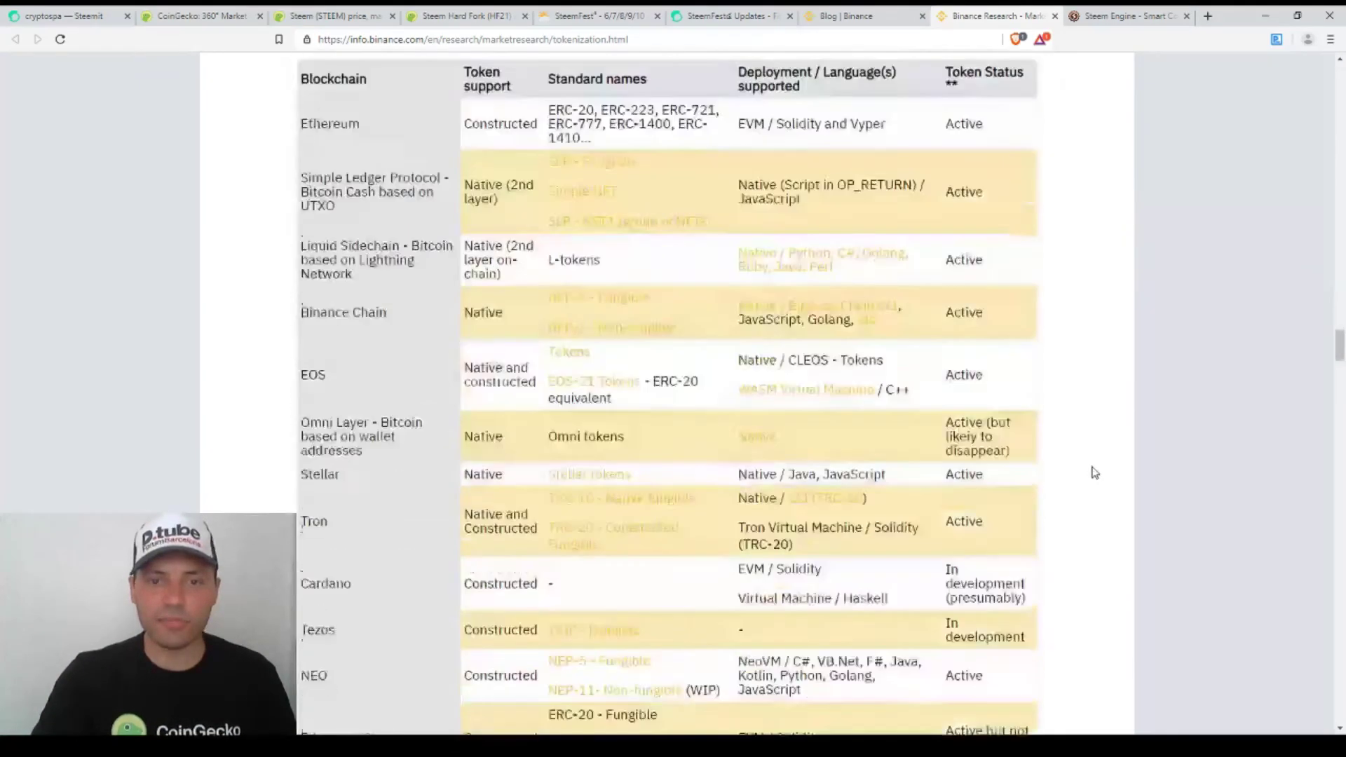
scroll(1093, 472, down, 8)
scroll(1093, 473, down, 8)
scroll(1092, 473, down, 5)
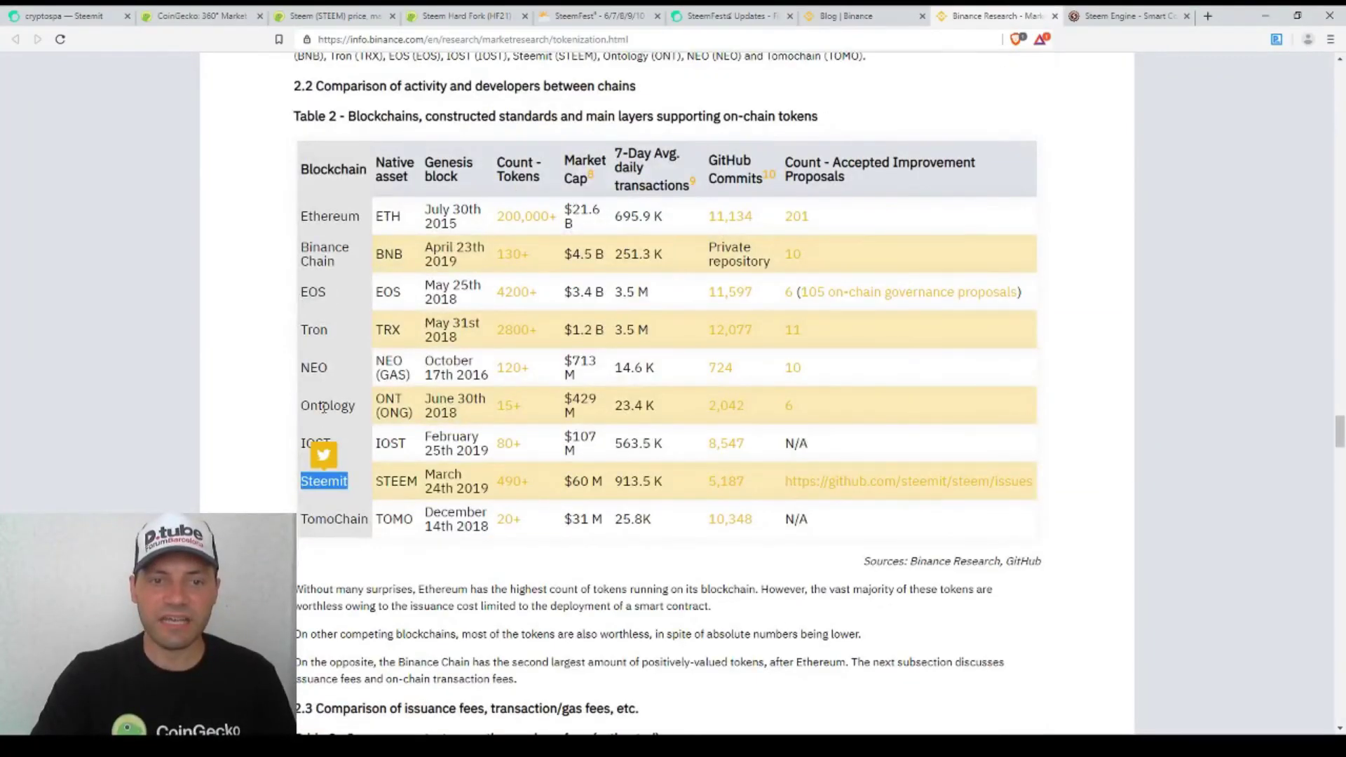
- Clear the old highlight and reselect 'Steemit' in Table 2
click(327, 405)
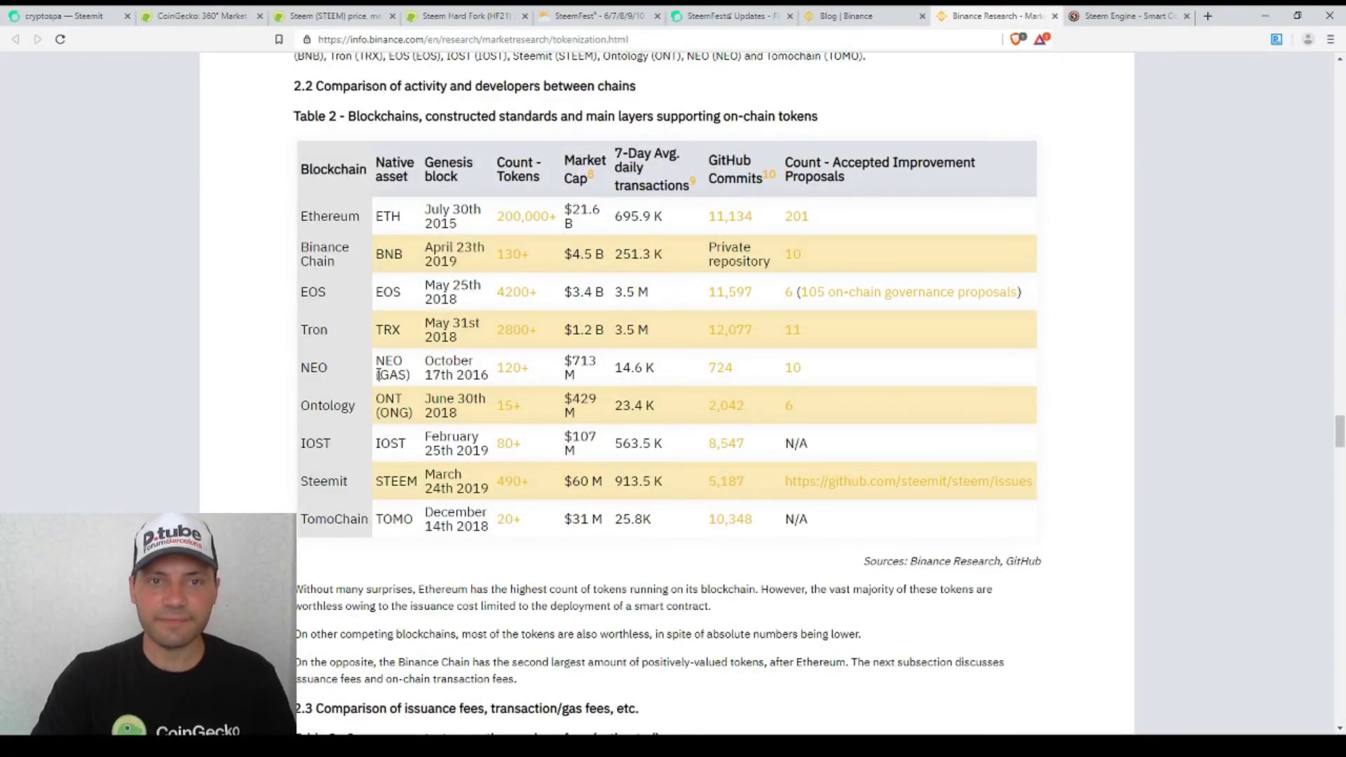
double_click(324, 480)
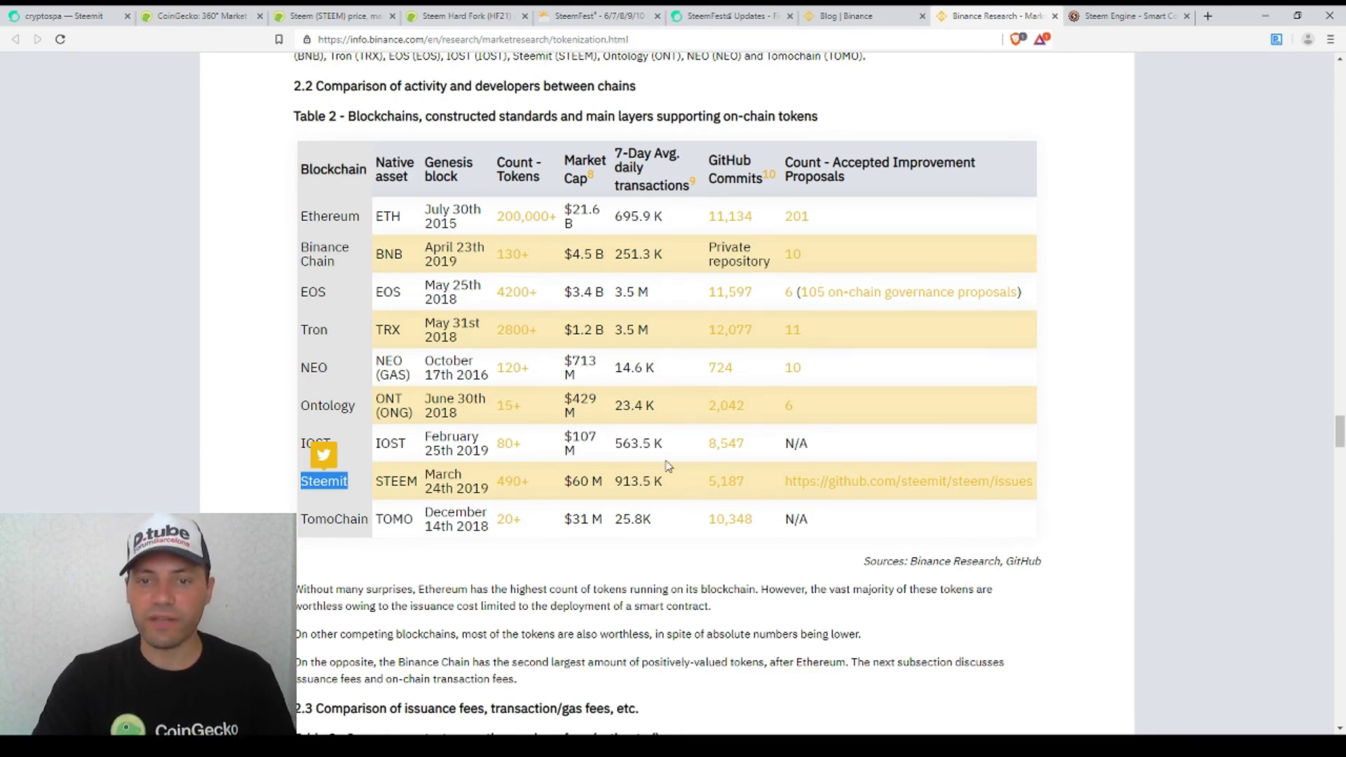
scroll(622, 482, down, 1)
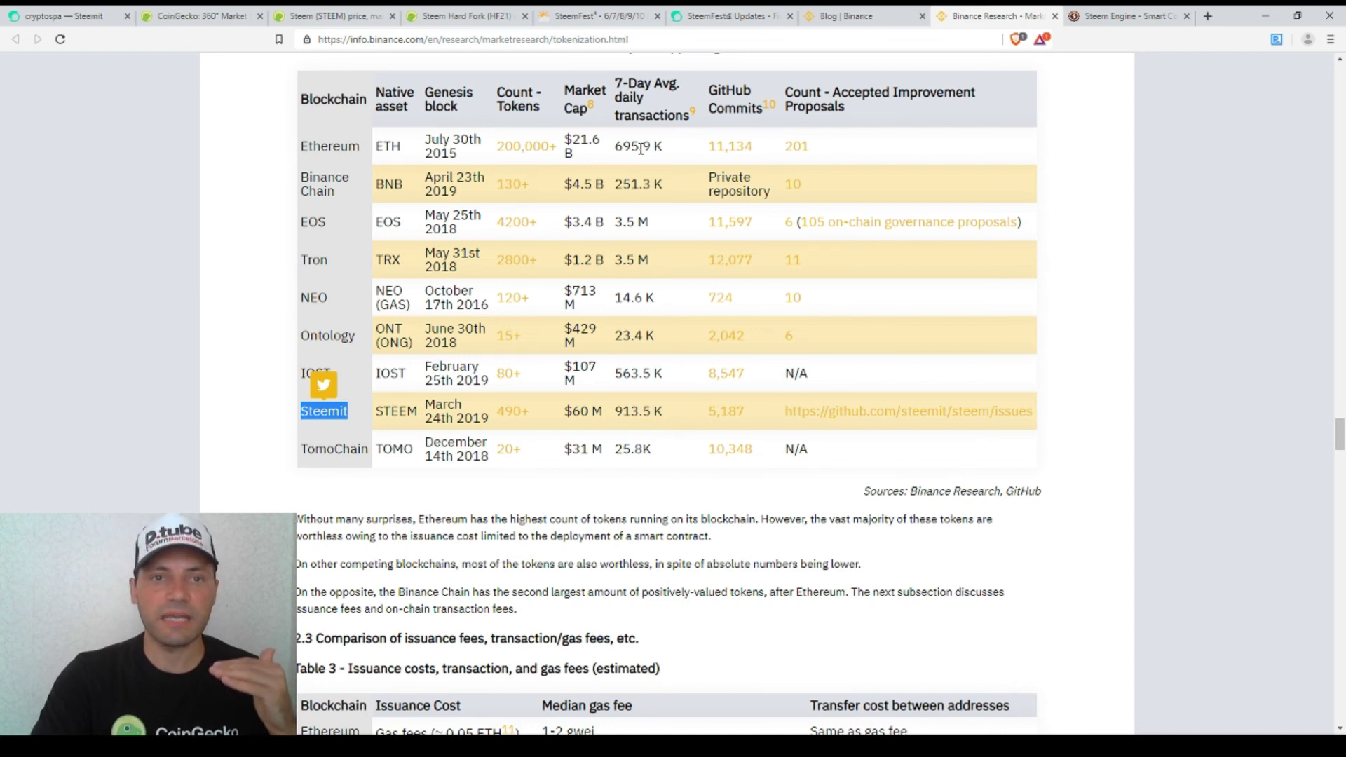
- Highlight the daily transaction figures 695.9 for Ethereum and 251.3 for Binance Chain
drag(616, 147, 652, 145)
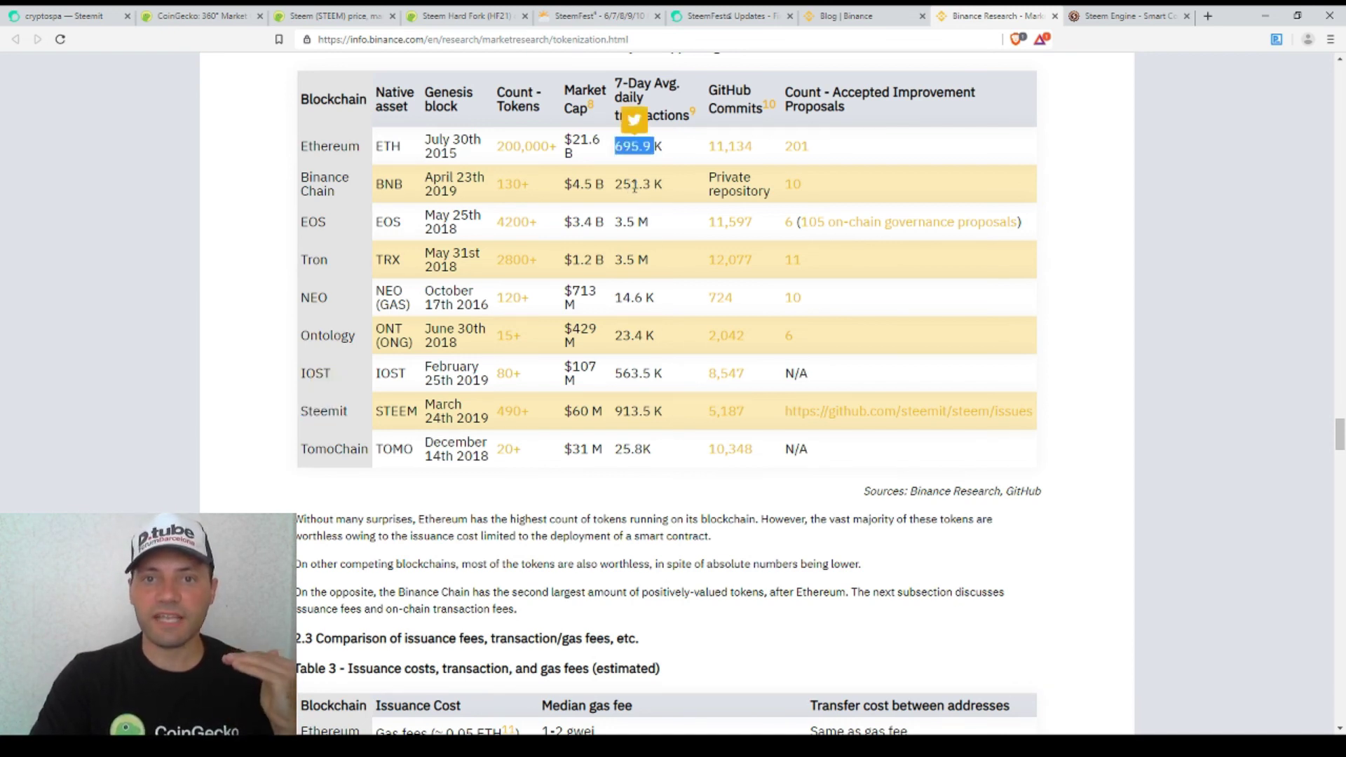
drag(615, 184, 653, 185)
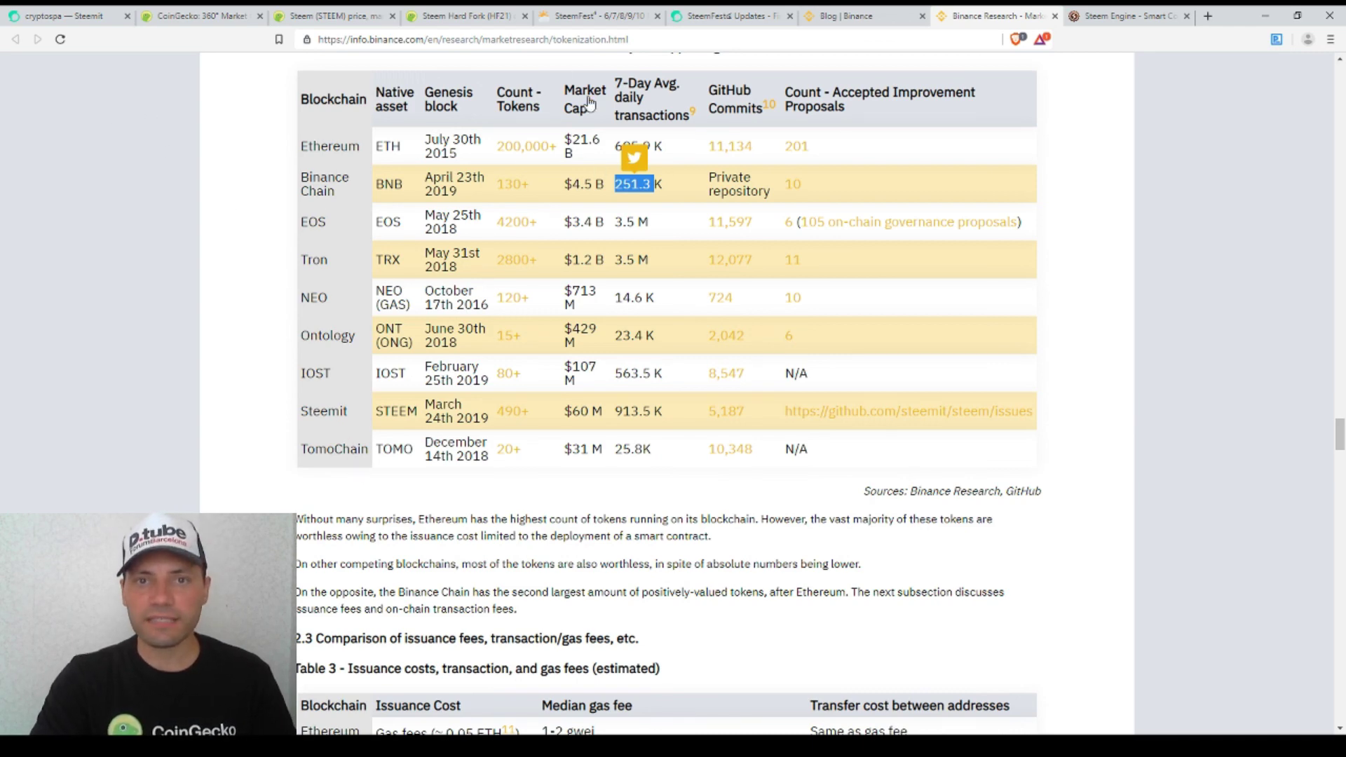
- Glance at the SteemFest ticket options, then return to the cryptospa Steemit blog
click(589, 16)
scroll(652, 315, up, 5)
scroll(652, 315, down, 5)
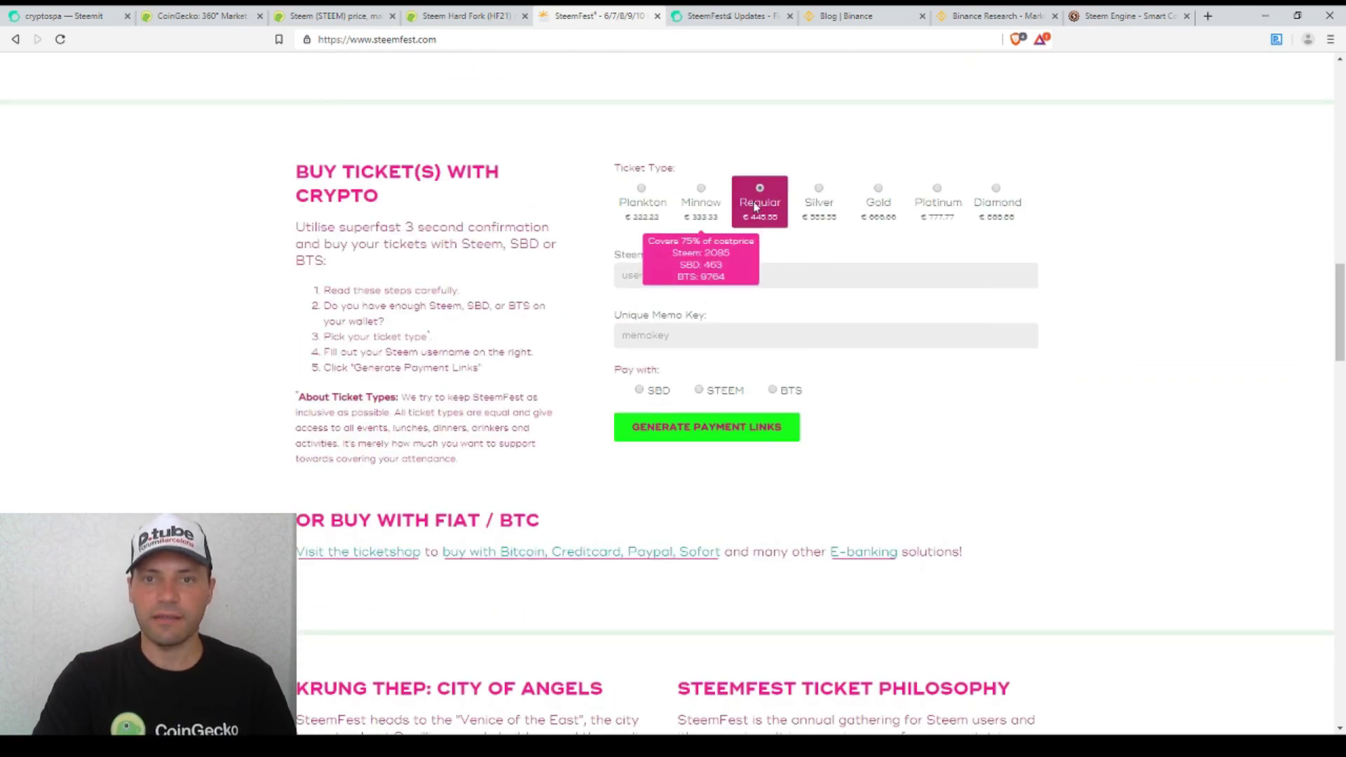
click(84, 16)
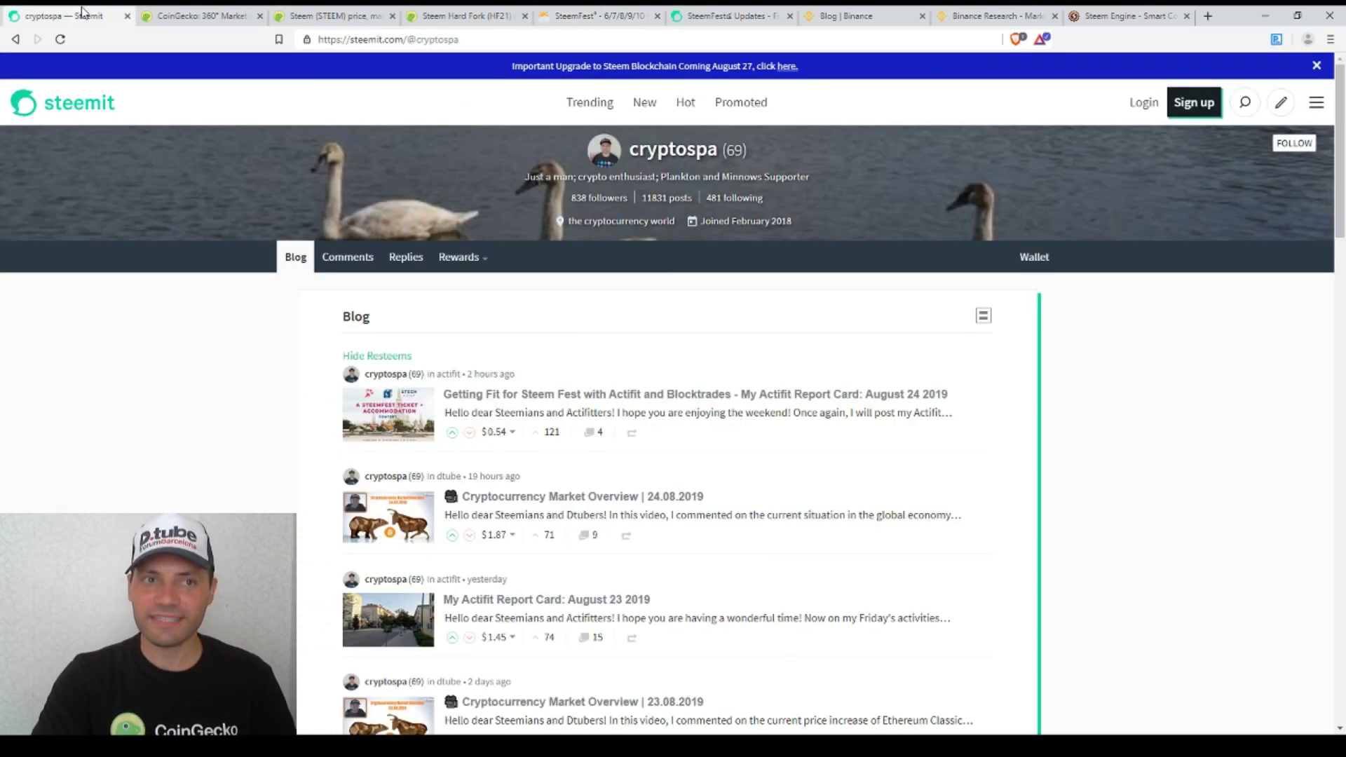